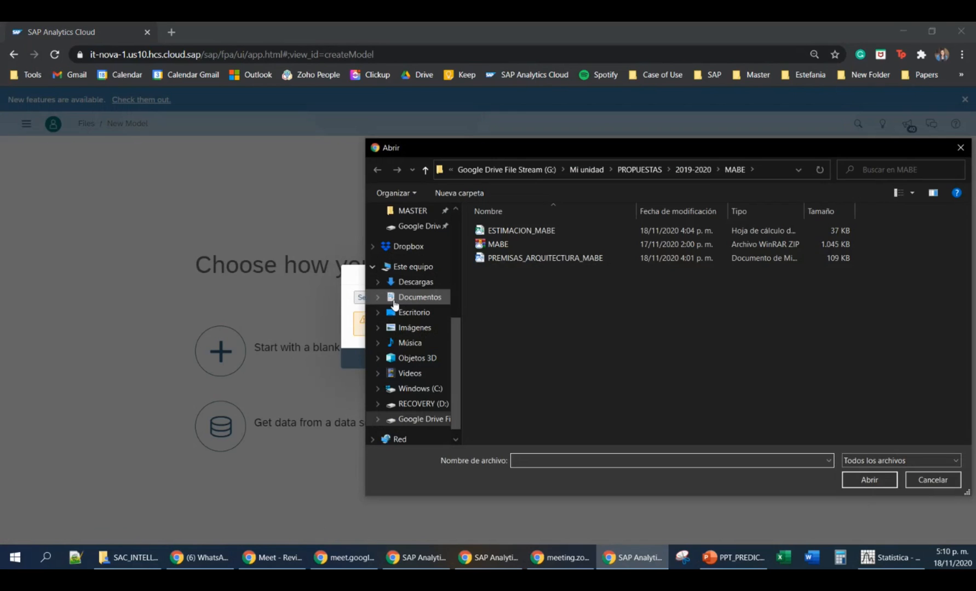
# Try to use the recent archive SAC_CLASSIFICACTION_DATASET as the source file for the data import.
pyautogui.scroll(5, 394, 305)
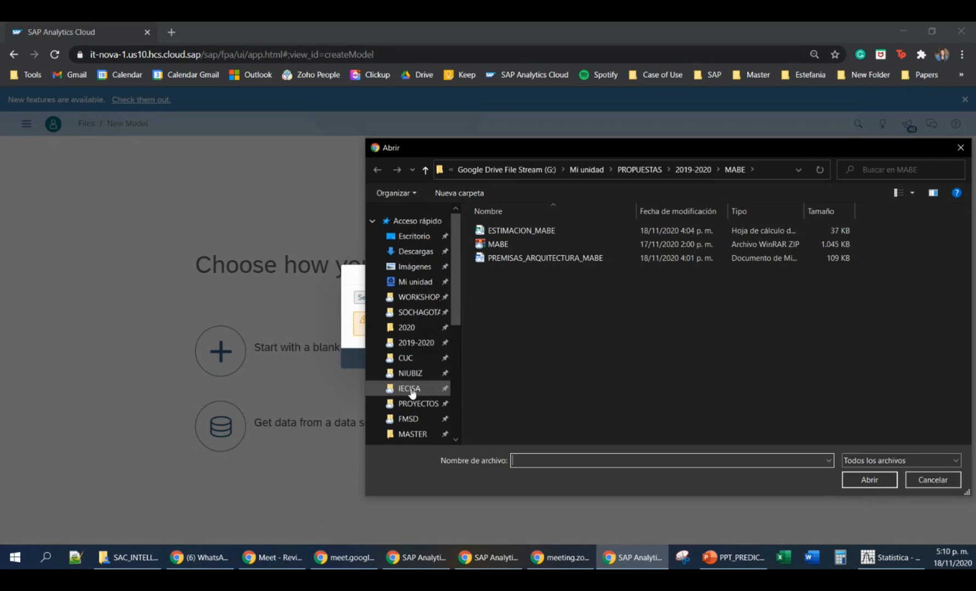
pyautogui.click(407, 238)
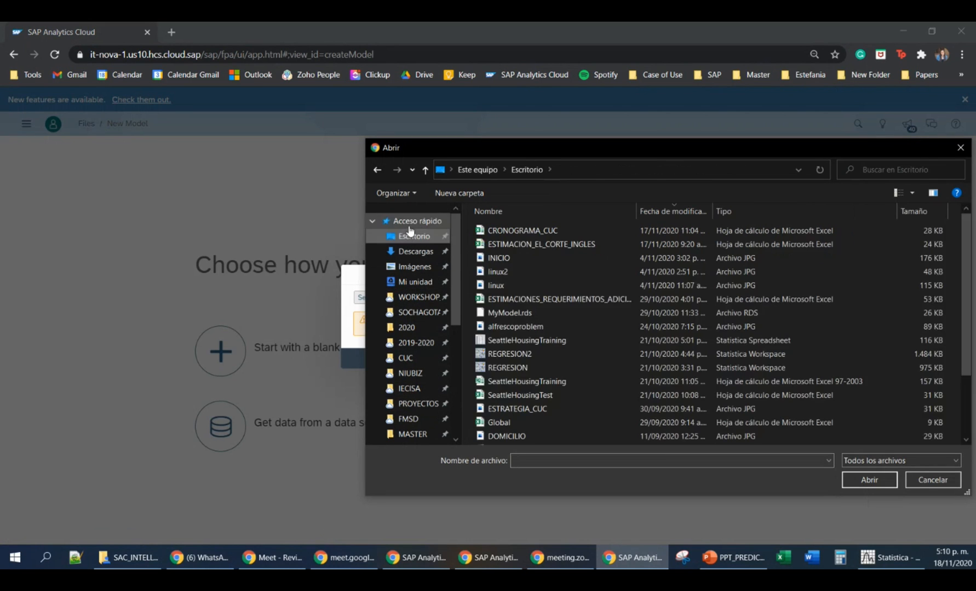
pyautogui.click(416, 221)
pyautogui.scroll(-3, 554, 334)
pyautogui.scroll(-1, 555, 338)
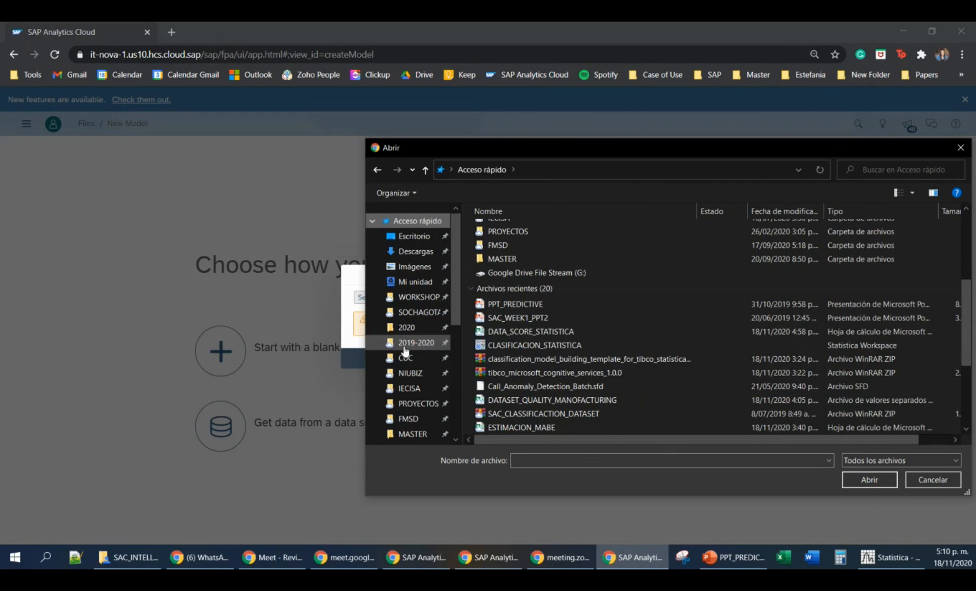
pyautogui.doubleClick(564, 413)
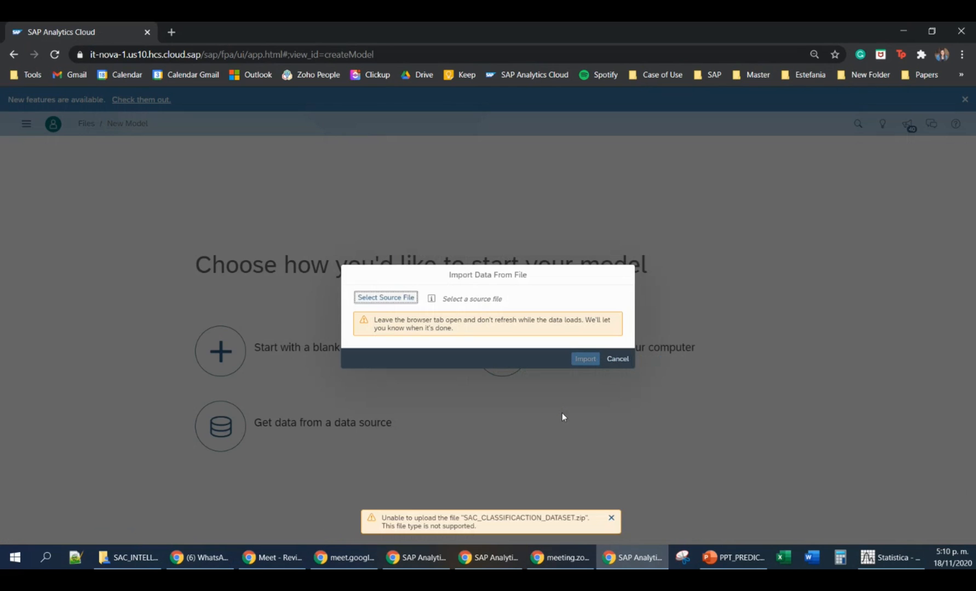
# Import HR_Flight_Risk_Train_Data.csv from the DATOS/DATASETS/SAC_CLASSIFICACTION_DATASET folder in Mi unidad, keeping the first row as column headers and the delimiter on Auto-detect.
pyautogui.click(401, 297)
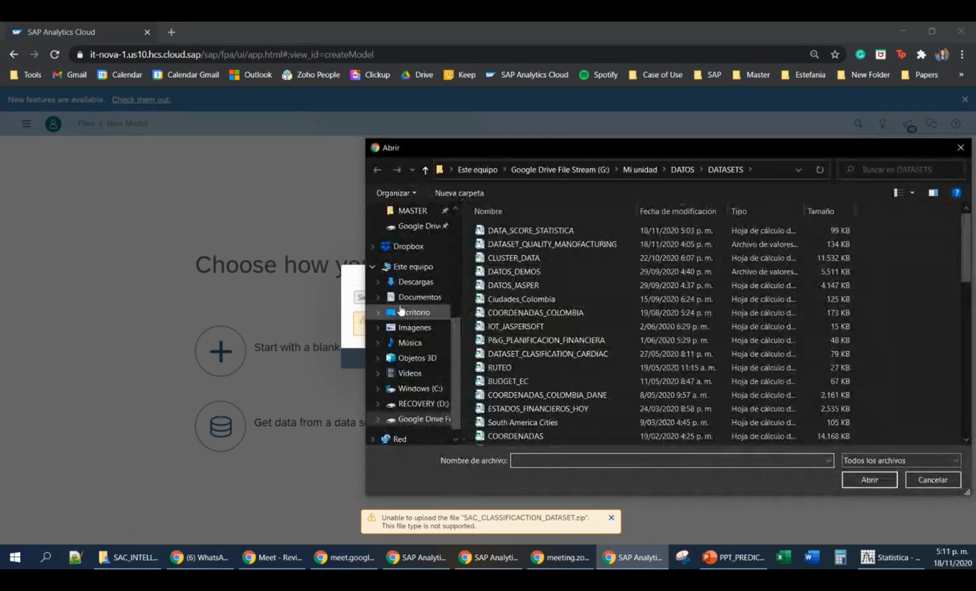
pyautogui.scroll(4, 410, 307)
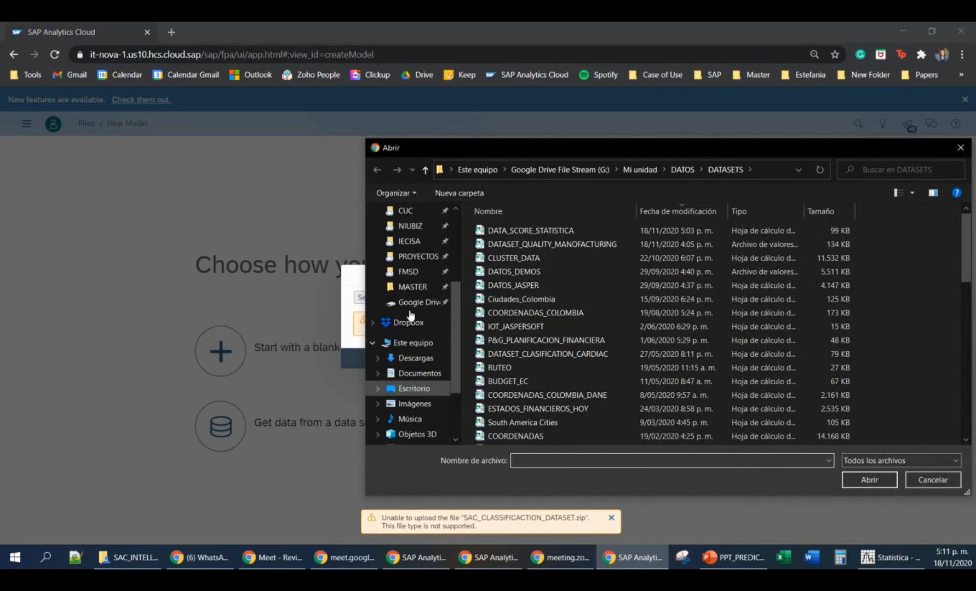
pyautogui.click(415, 241)
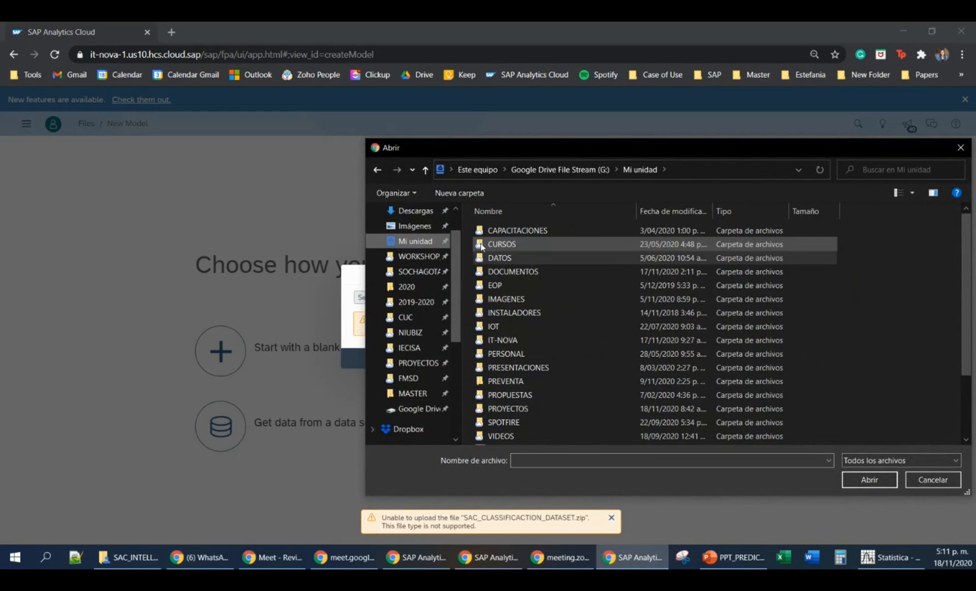
pyautogui.doubleClick(505, 258)
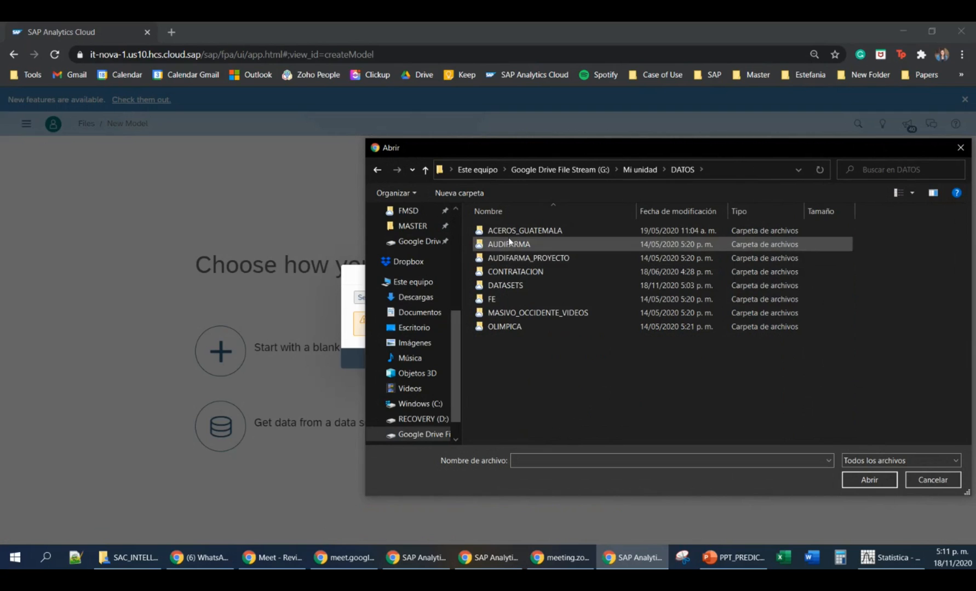
pyautogui.doubleClick(508, 286)
pyautogui.scroll(-12, 538, 273)
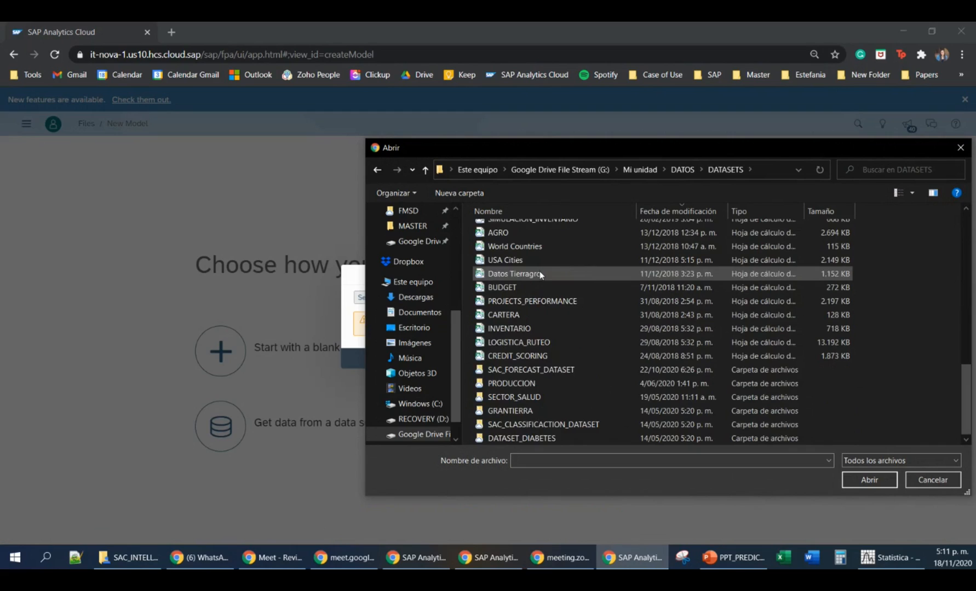
pyautogui.click(540, 425)
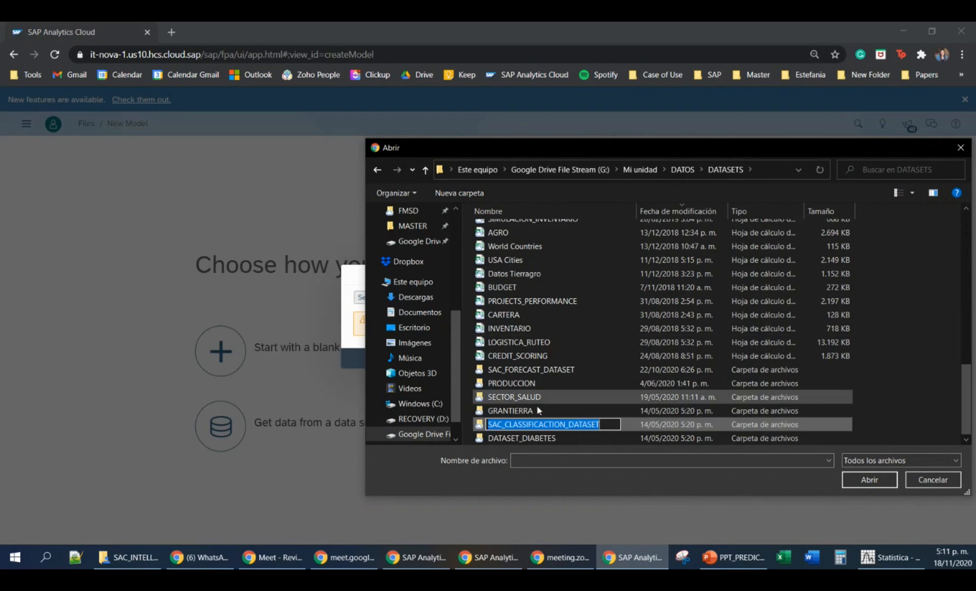
pyautogui.click(672, 425)
pyautogui.doubleClick(672, 425)
pyautogui.moveTo(578, 153); pyautogui.dragTo(473, 156)
pyautogui.doubleClick(425, 246)
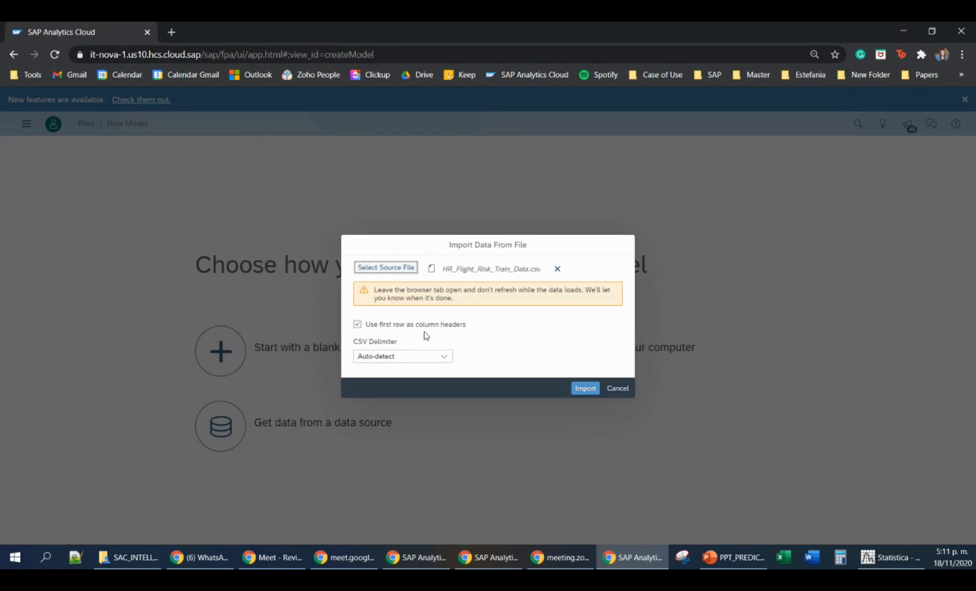
pyautogui.click(585, 388)
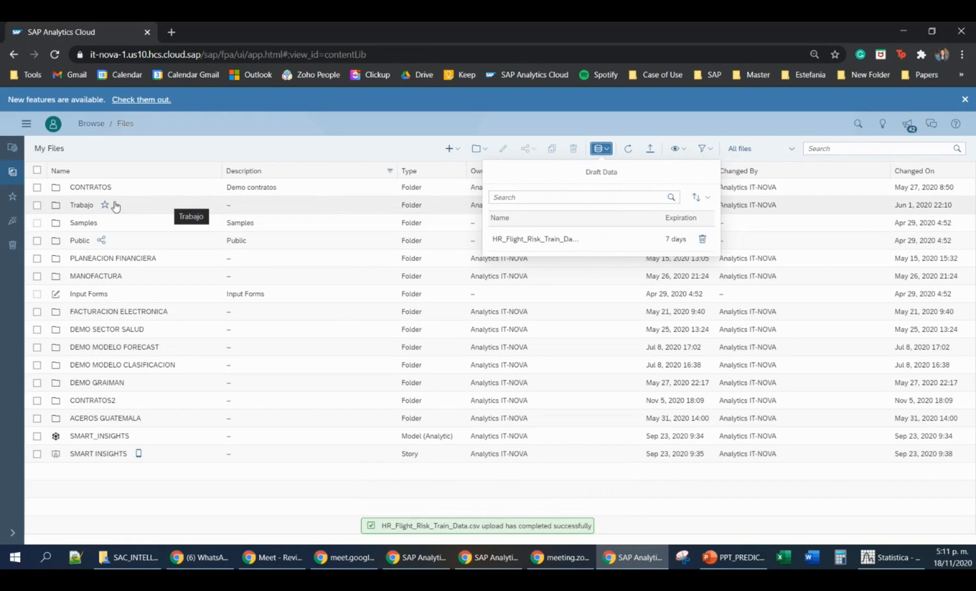
# Open the TRAIN_DATA_CLASIFICATION dataset in the DEMO MODELO CLASIFICACION folder and review its columns, measures and dimensions.
pyautogui.click(128, 364)
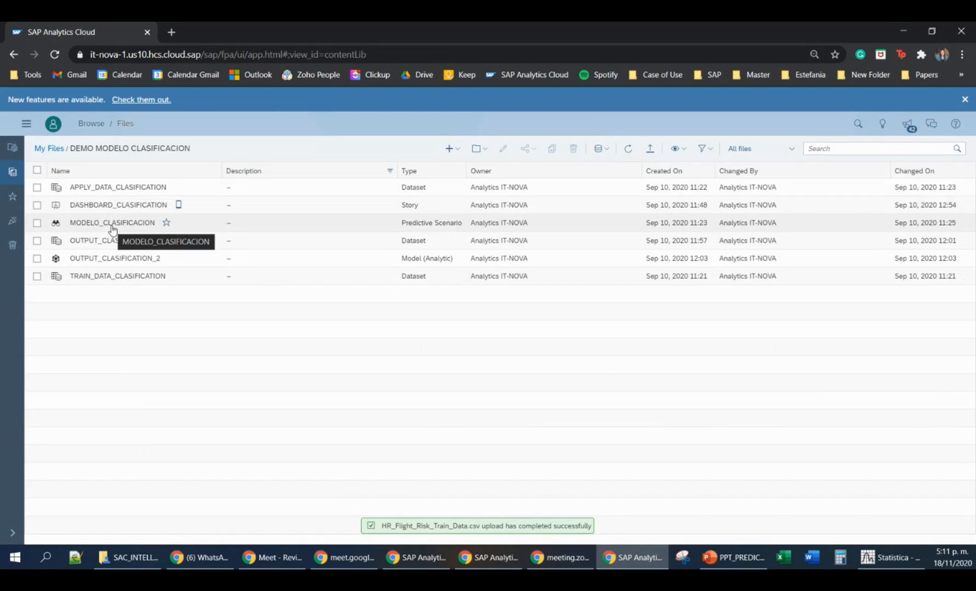
pyautogui.click(105, 276)
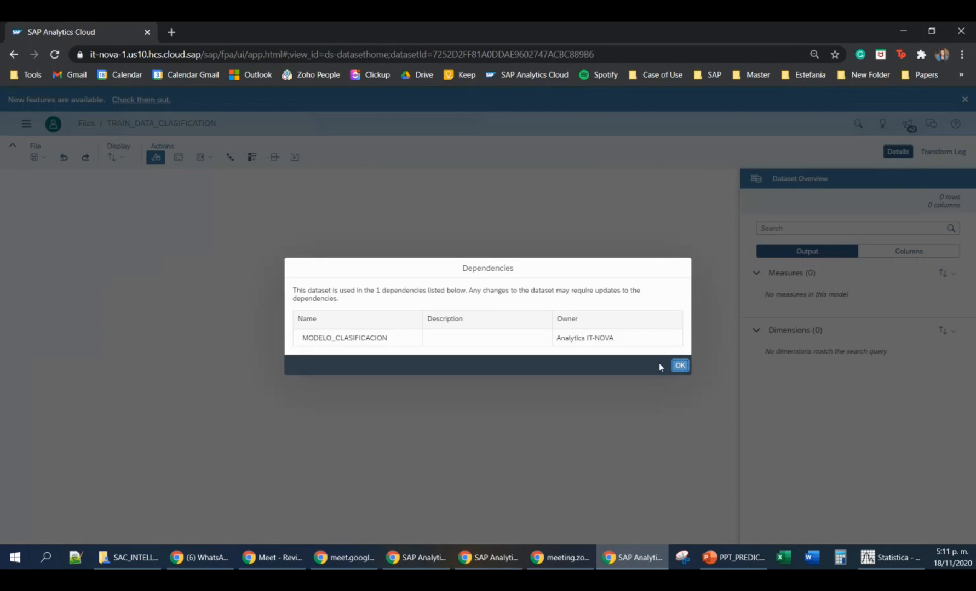
pyautogui.click(679, 365)
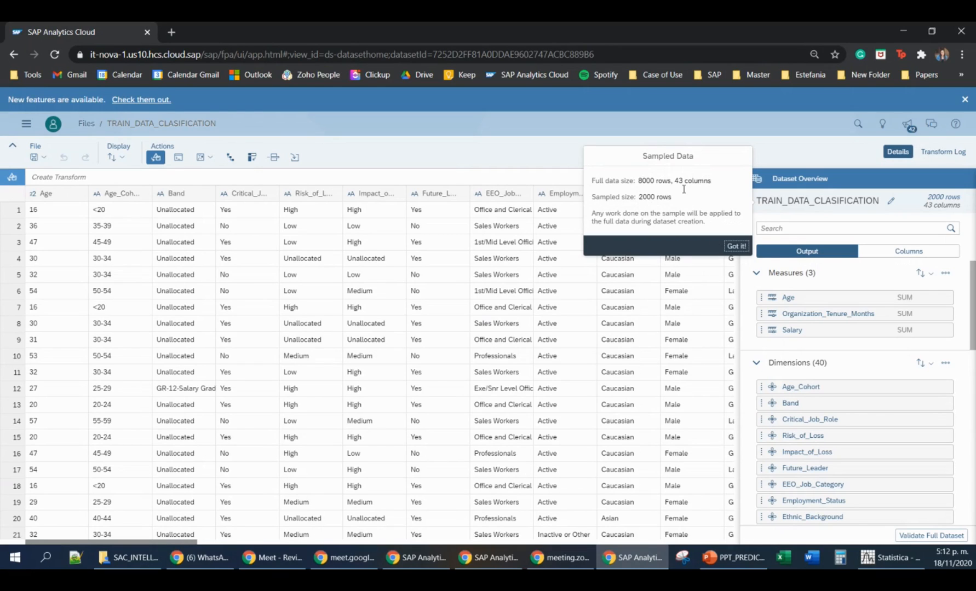
pyautogui.click(736, 245)
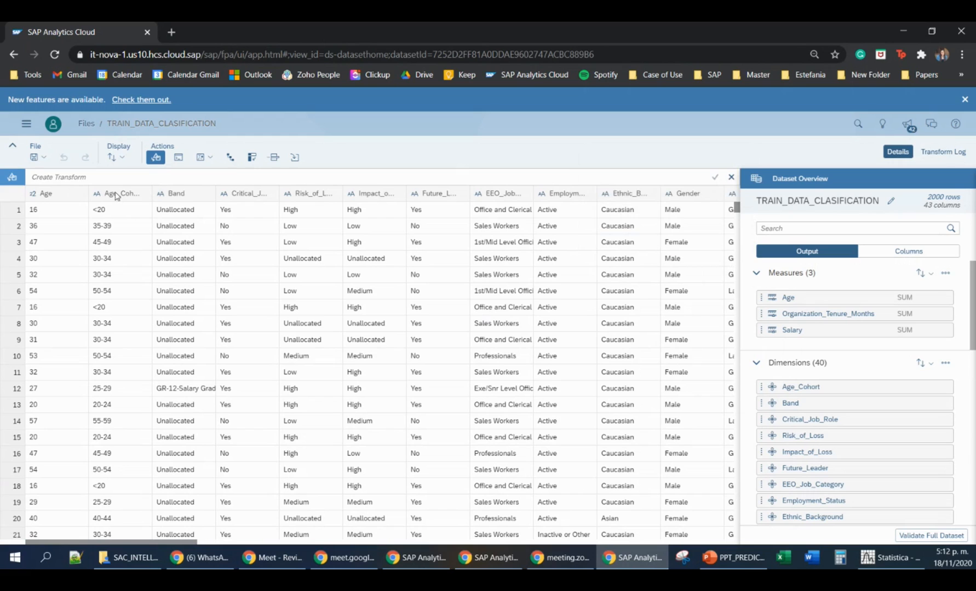
pyautogui.click(41, 199)
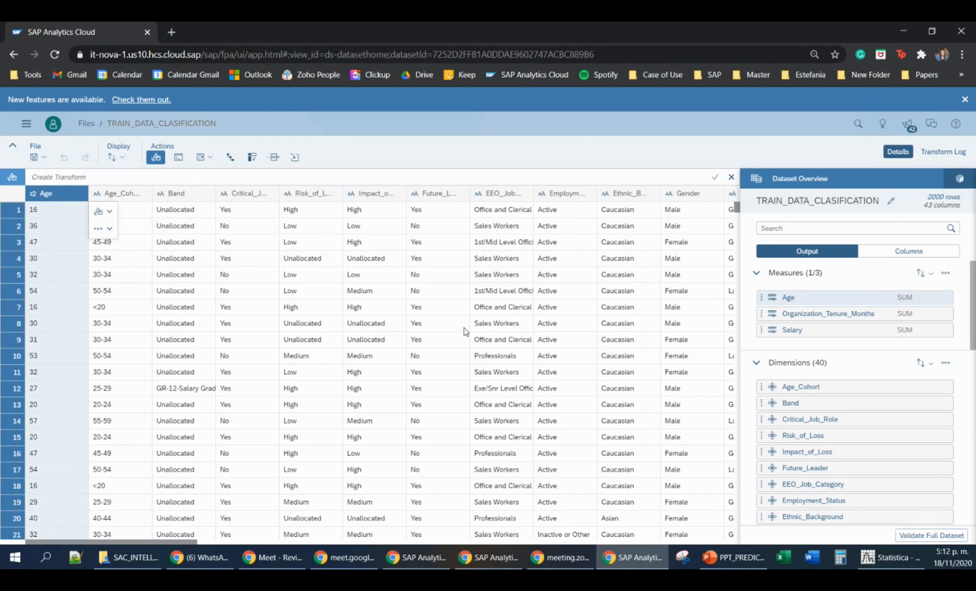
pyautogui.moveTo(117, 545); pyautogui.dragTo(615, 517)
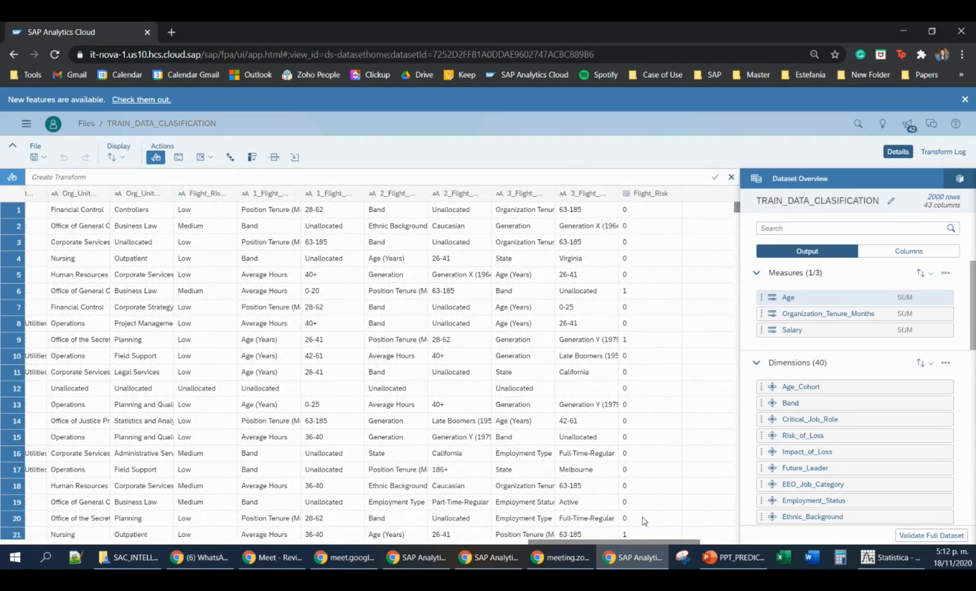
pyautogui.moveTo(651, 543); pyautogui.dragTo(508, 545)
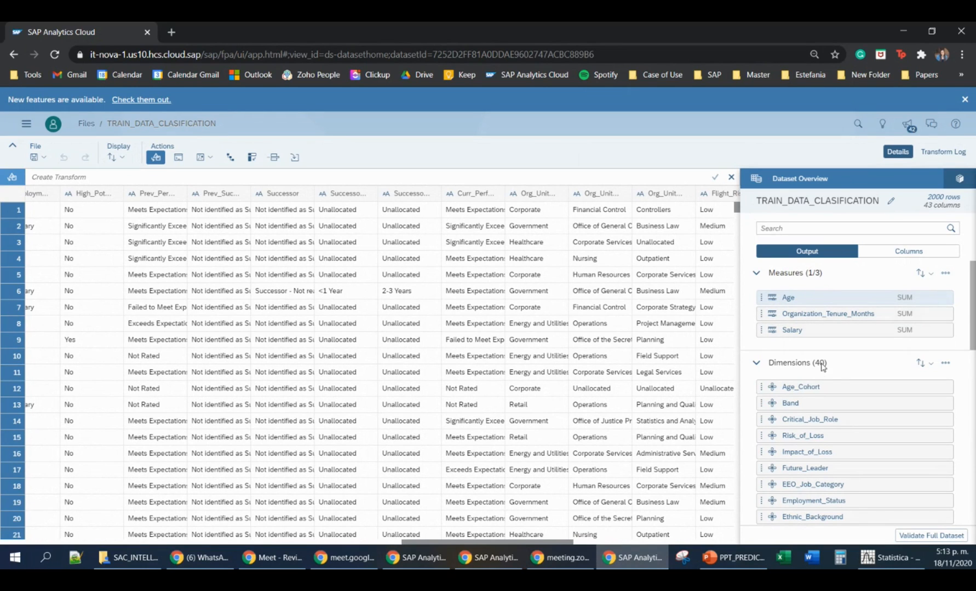
pyautogui.scroll(-10, 840, 405)
pyautogui.scroll(10, 843, 394)
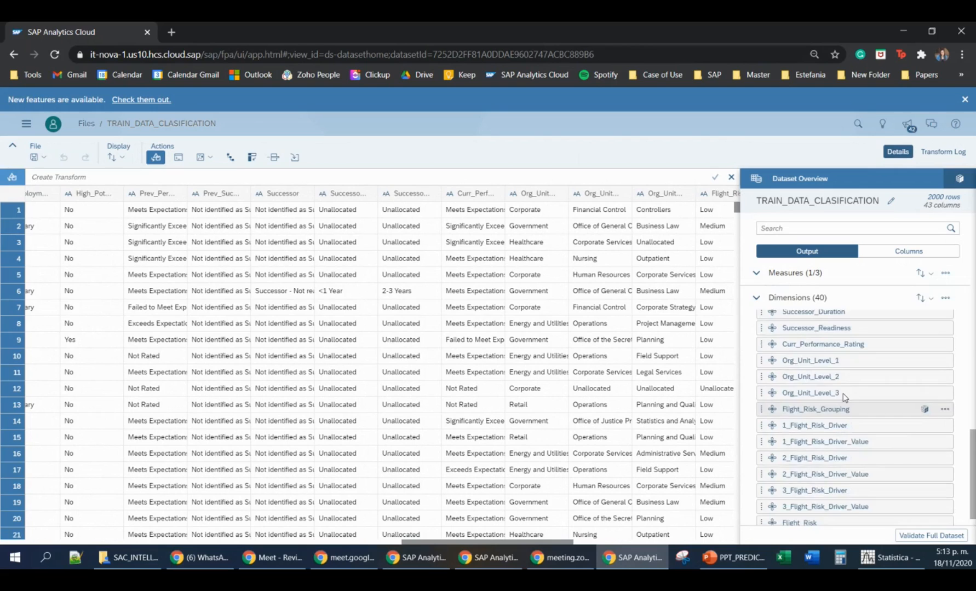
# Create a Classification predictive scenario named MODELO_CLASIFICACION3 in the DEMO MODELO CLASIFICACION folder.
pyautogui.click(83, 123)
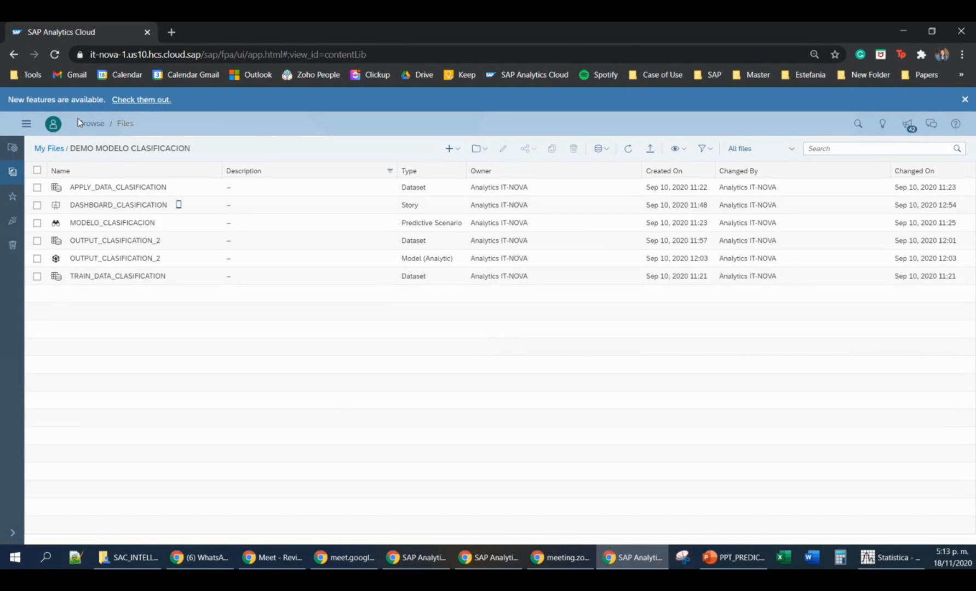
pyautogui.click(457, 150)
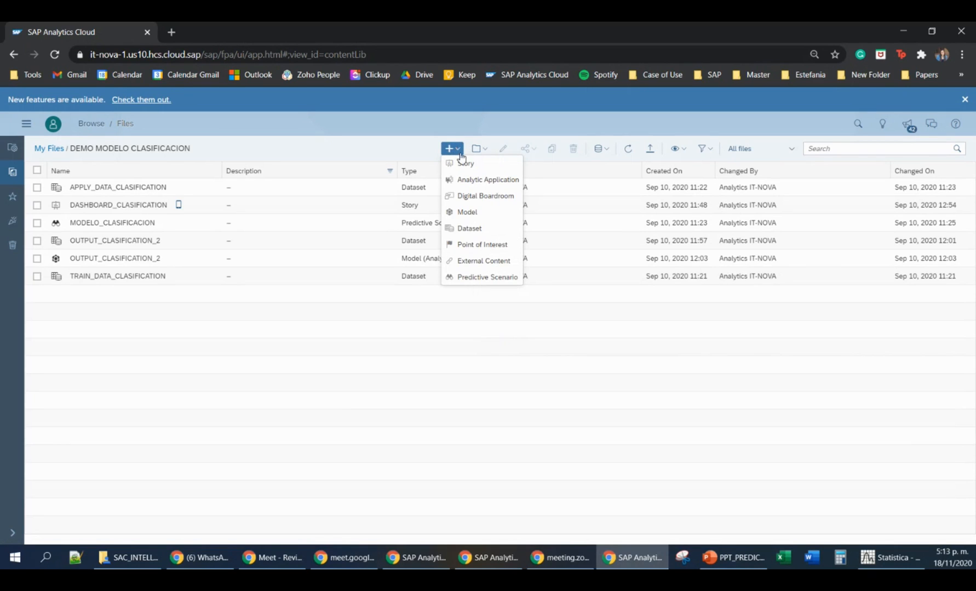
pyautogui.click(483, 277)
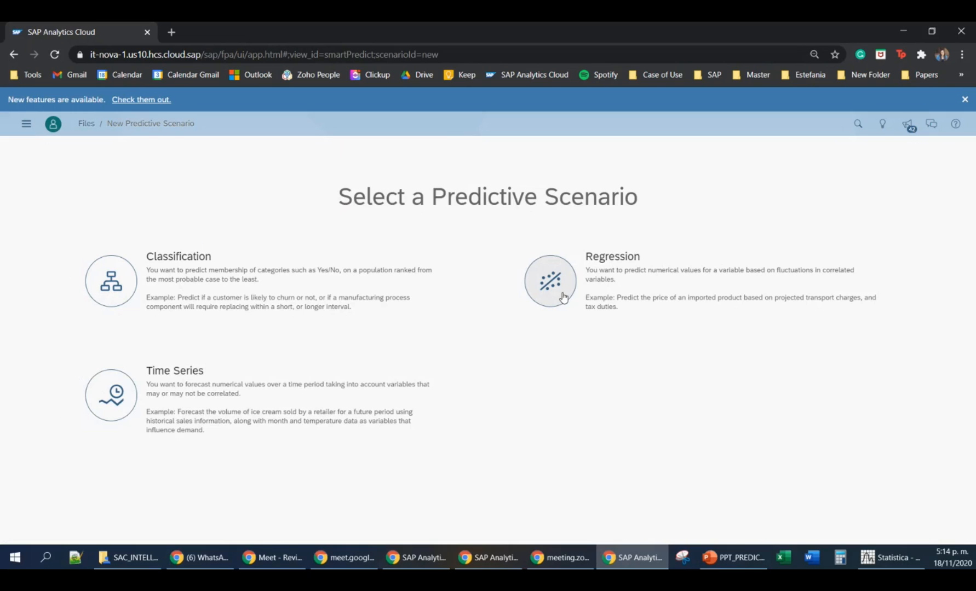
pyautogui.click(129, 269)
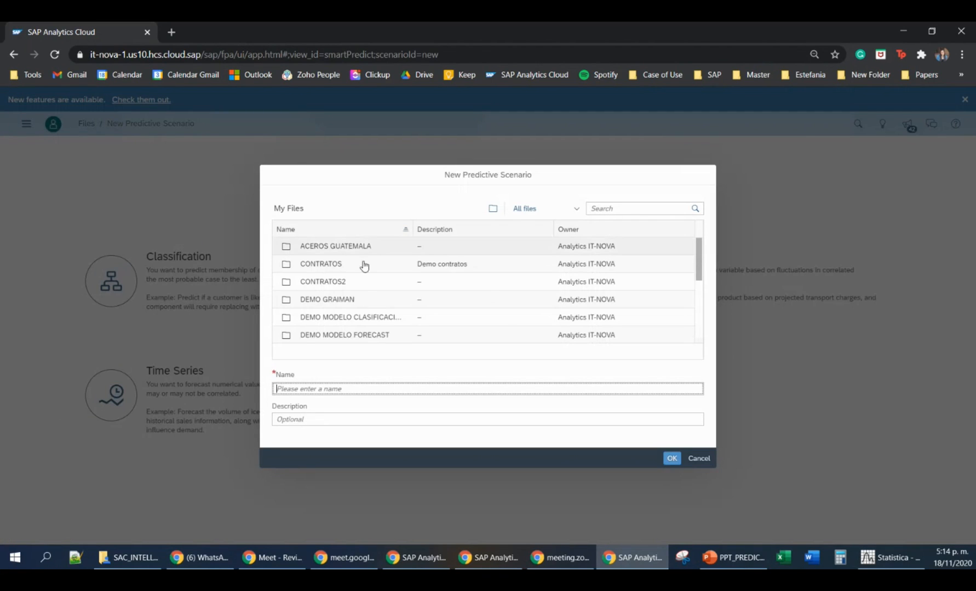
pyautogui.click(330, 316)
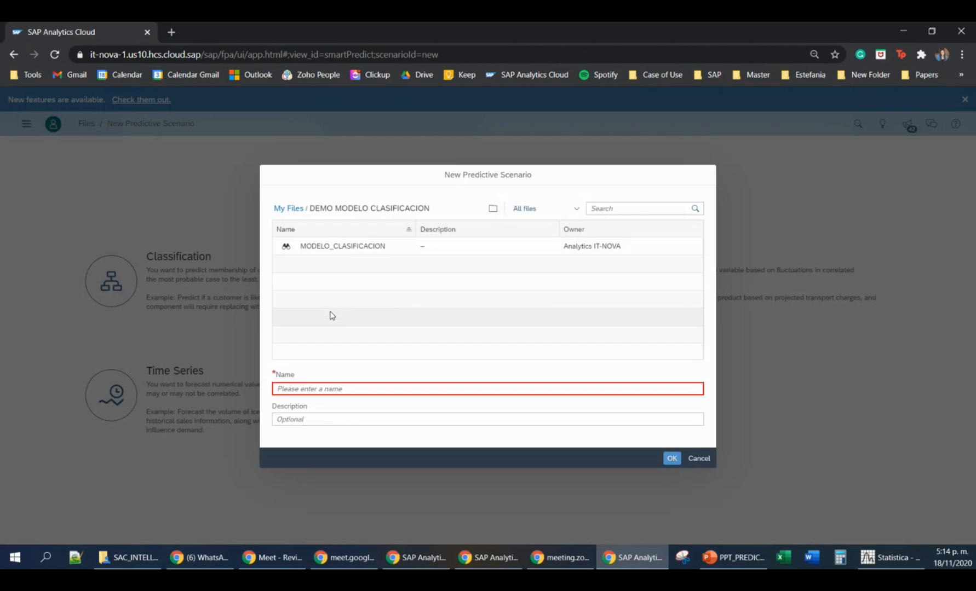
pyautogui.click(327, 388)
pyautogui.write('MODELO_CLASIFICACION3')
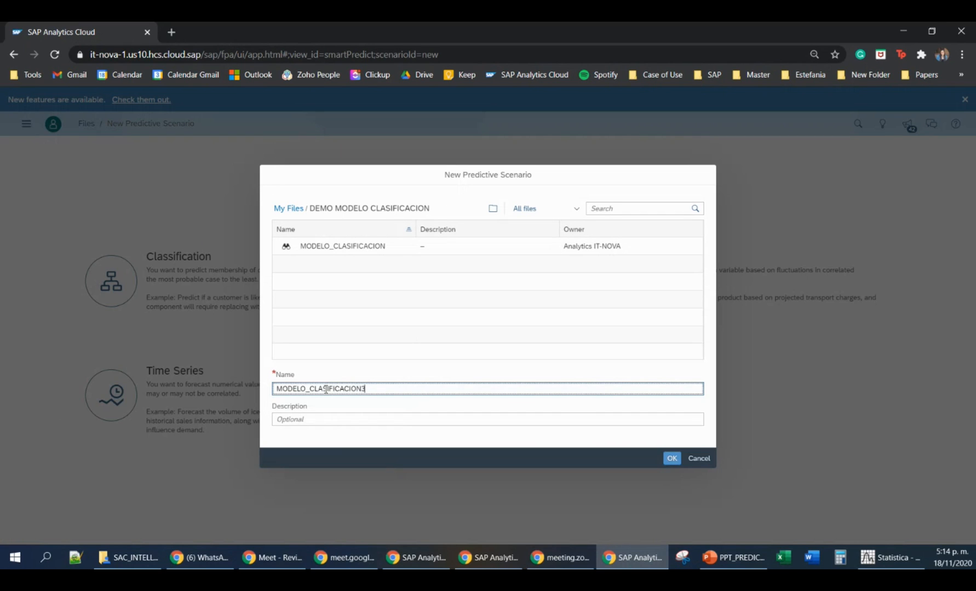
pyautogui.press('Return')
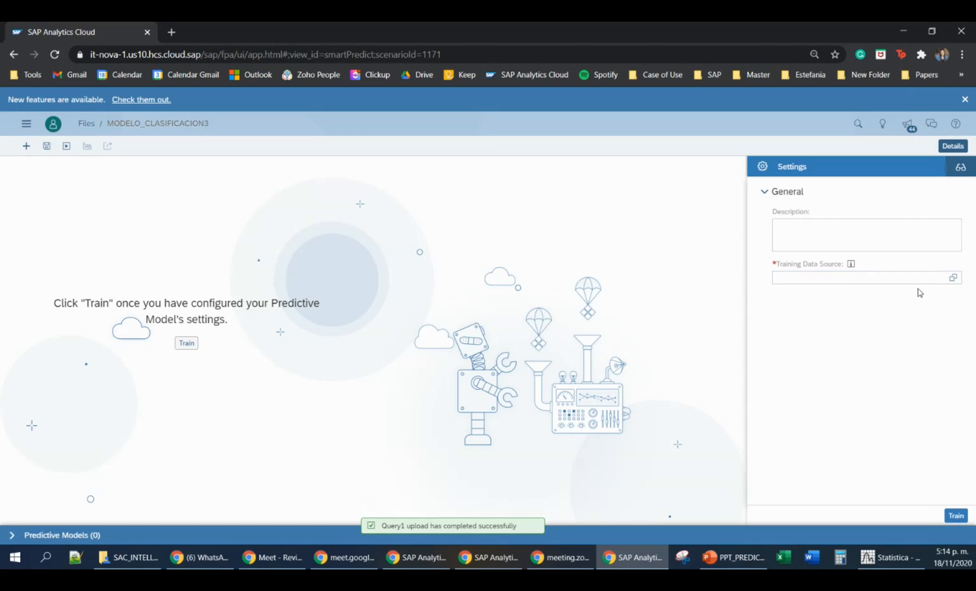
# Set the scenario's training data source to the TRAIN_DATA_CLASIFICATION dataset from the DEMO MODELO CLASIFICACION folder.
pyautogui.click(950, 279)
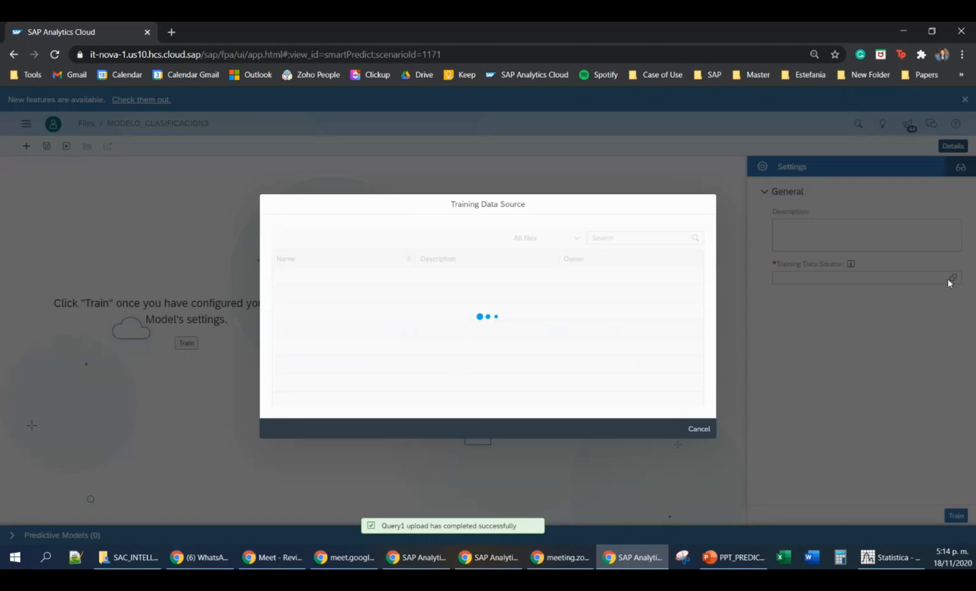
pyautogui.click(359, 346)
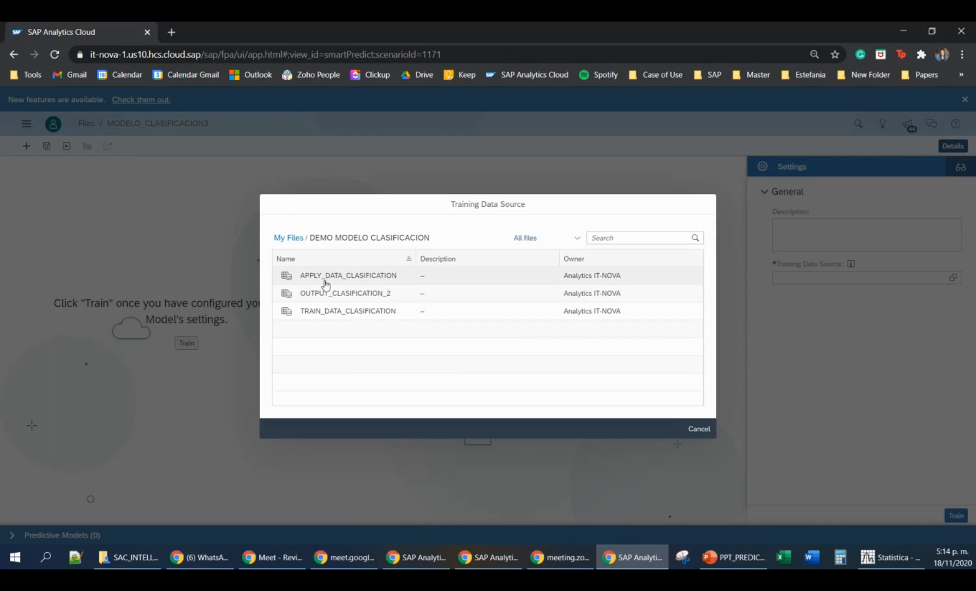
pyautogui.click(306, 313)
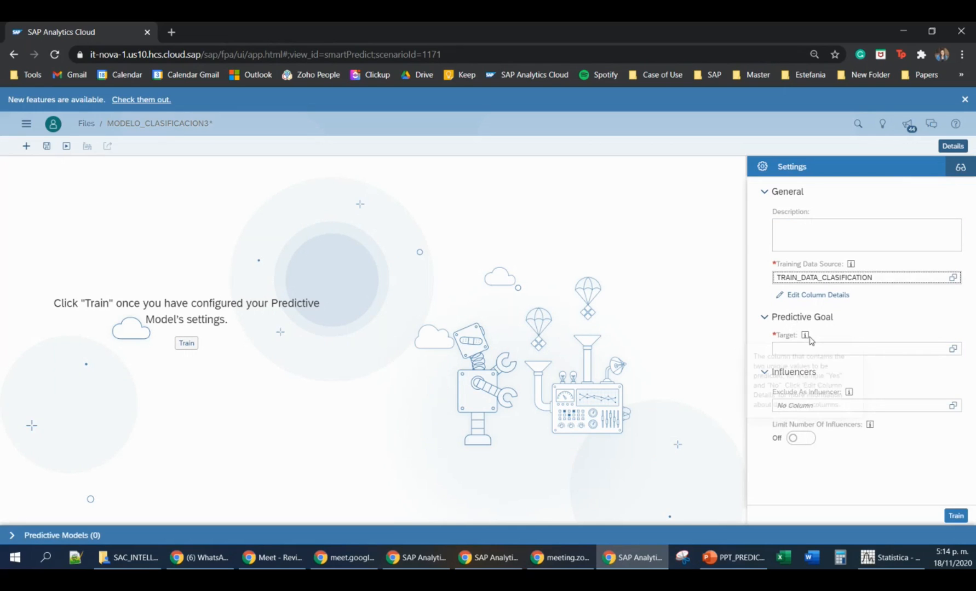
pyautogui.moveTo(805, 338)
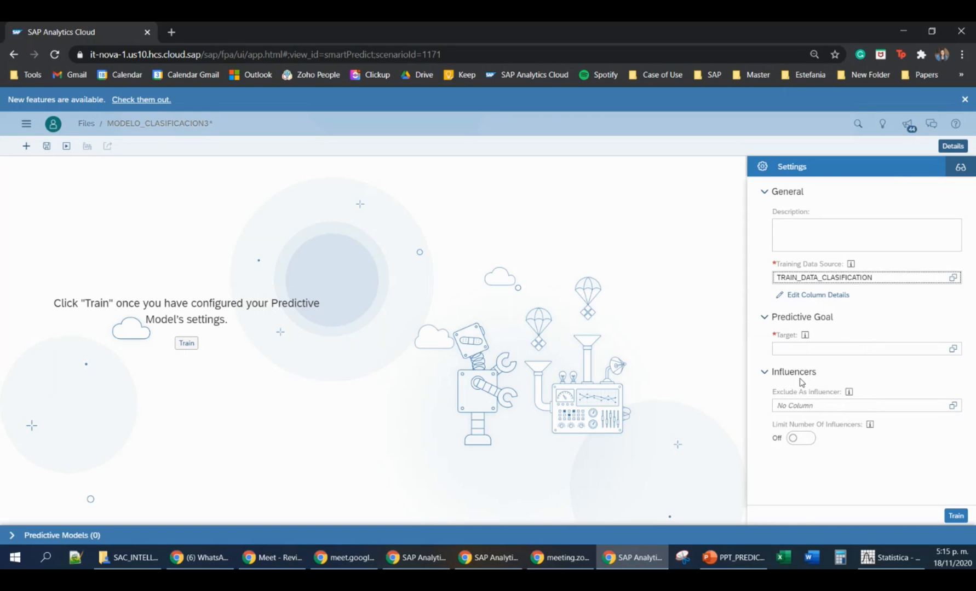
# Examine the columns offered for exclusion as influencers without excluding any of them.
pyautogui.click(817, 405)
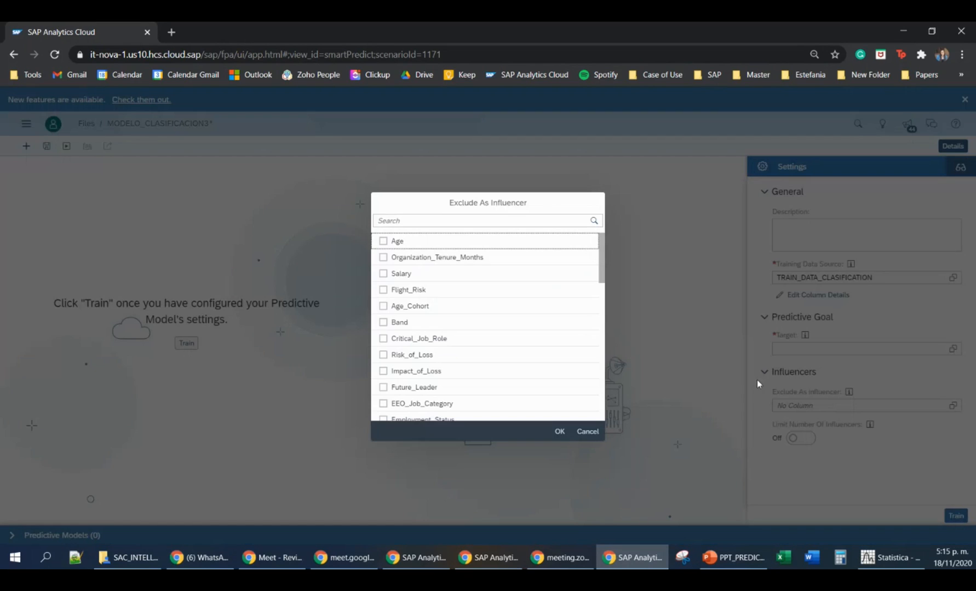
pyautogui.scroll(-2, 539, 350)
pyautogui.scroll(-7, 539, 339)
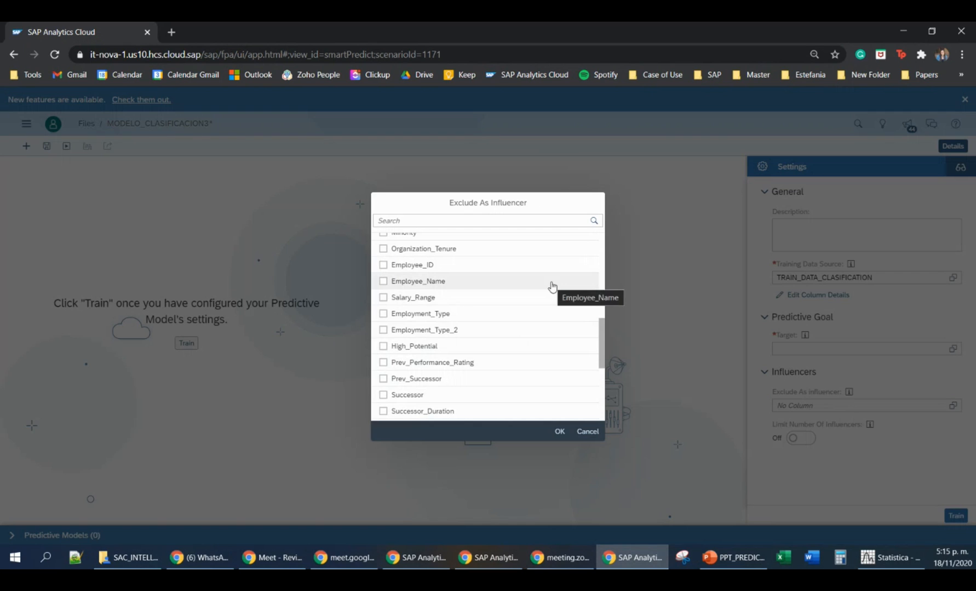
pyautogui.click(587, 432)
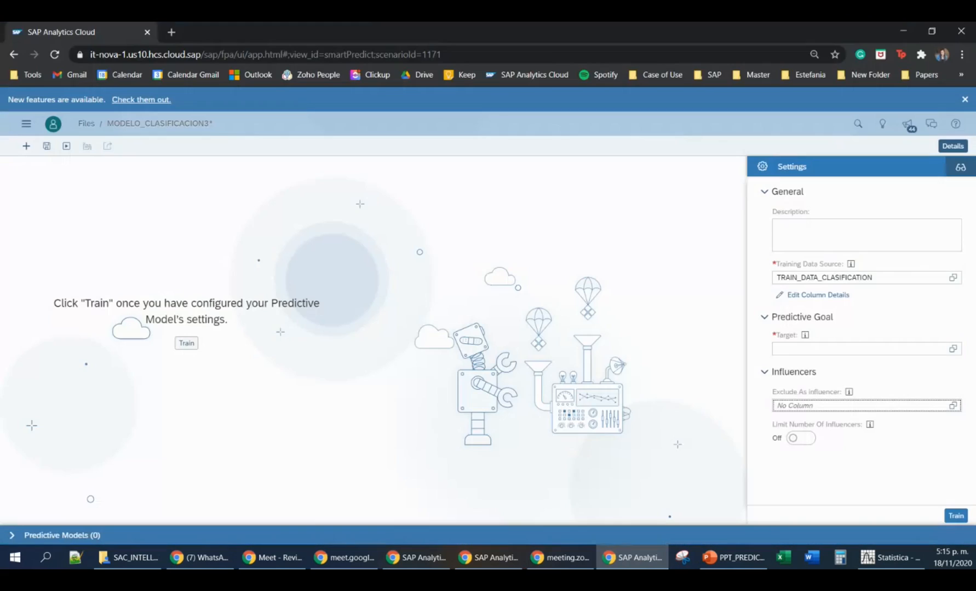
# Set Flight_Risk as the scenario's target and train the predictive model.
pyautogui.click(854, 348)
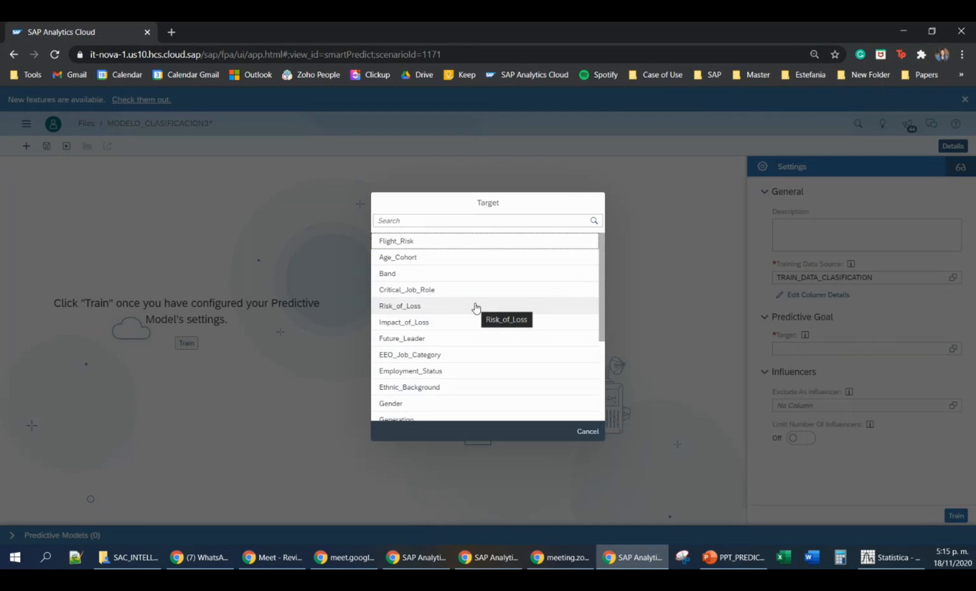
pyautogui.scroll(-5, 490, 330)
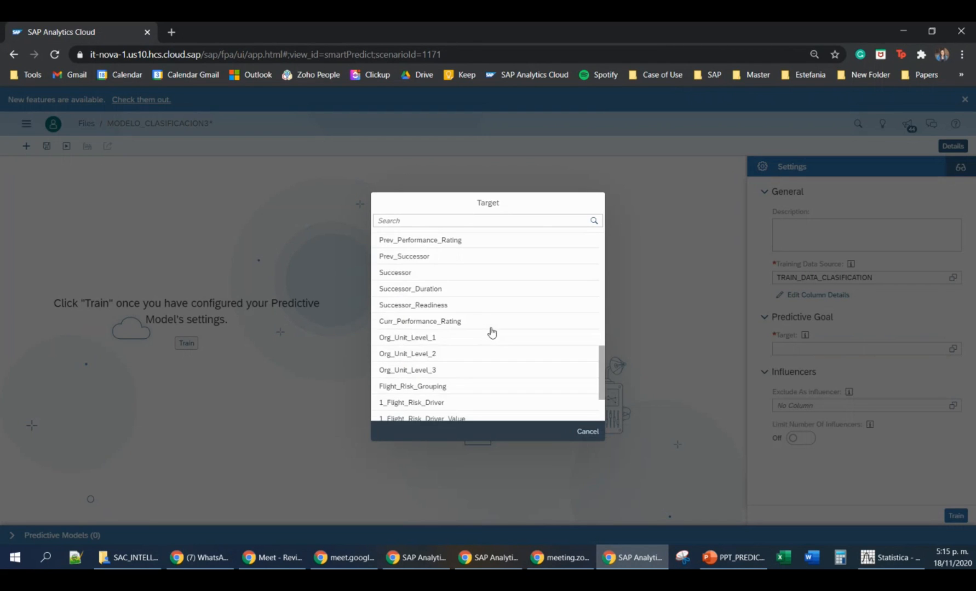
pyautogui.scroll(-2, 491, 332)
pyautogui.click(448, 220)
pyautogui.write('FLOH')
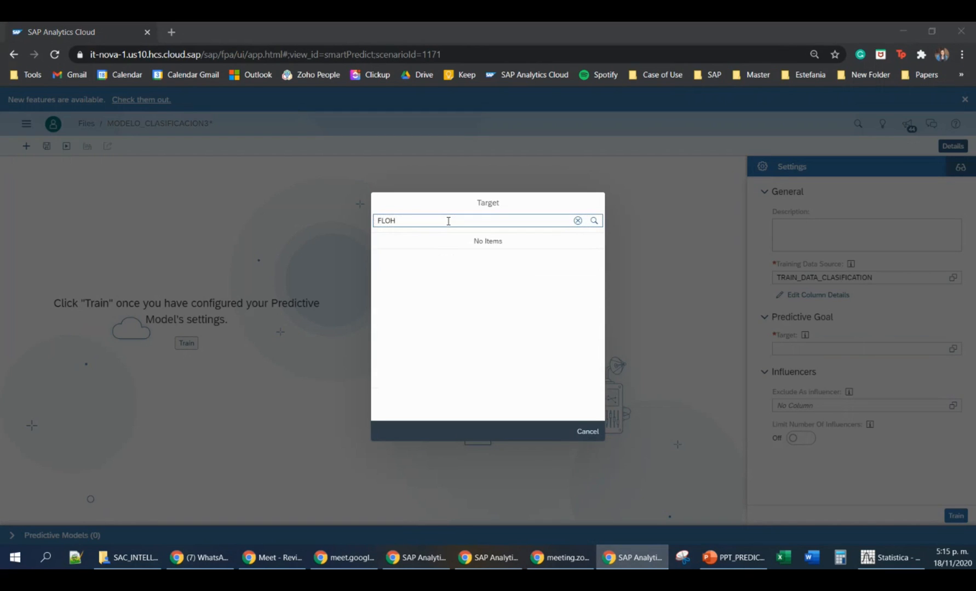
pyautogui.press('BackSpace')
pyautogui.press('BackSpace')
pyautogui.write('IGH')
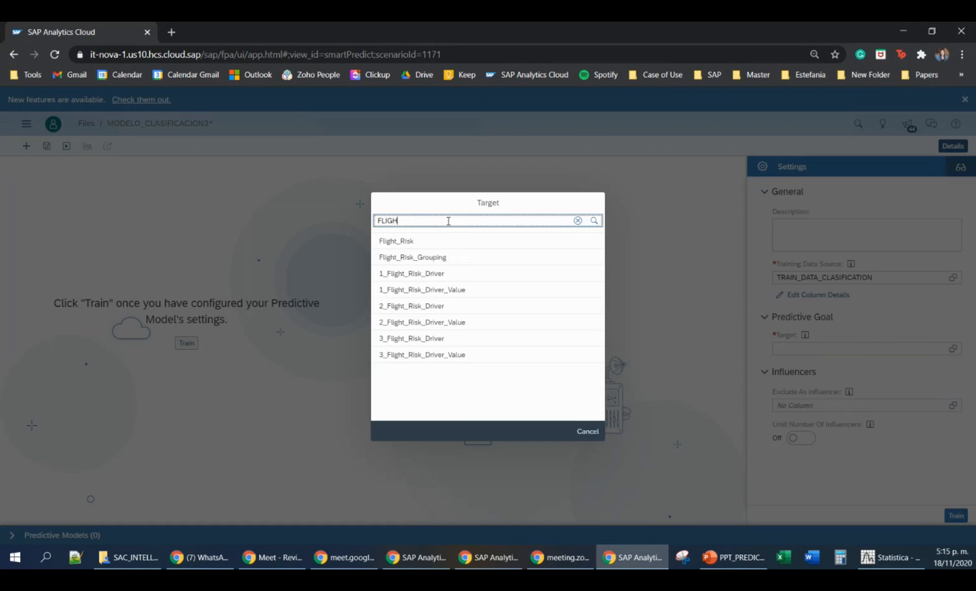
pyautogui.click(419, 242)
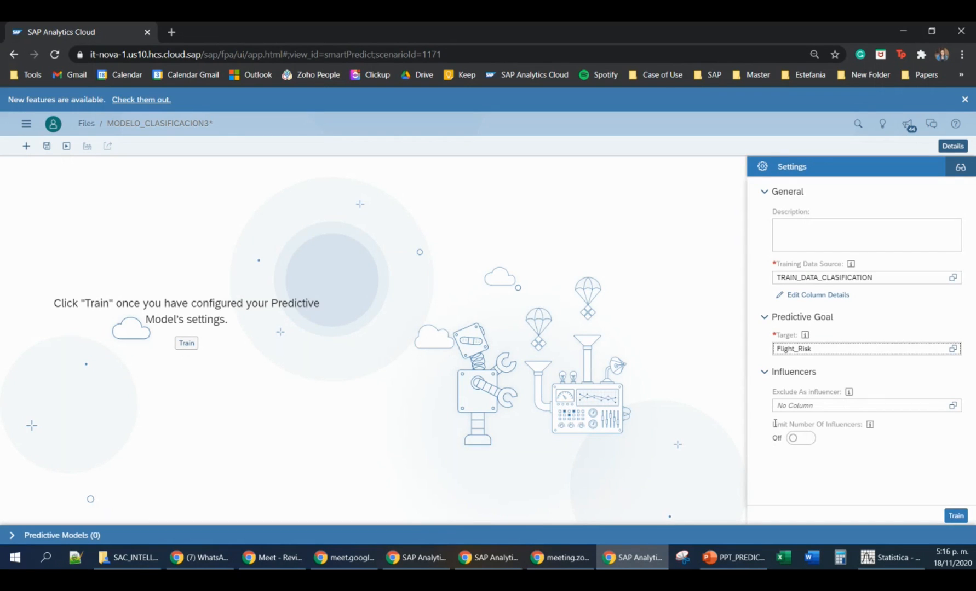
pyautogui.click(956, 515)
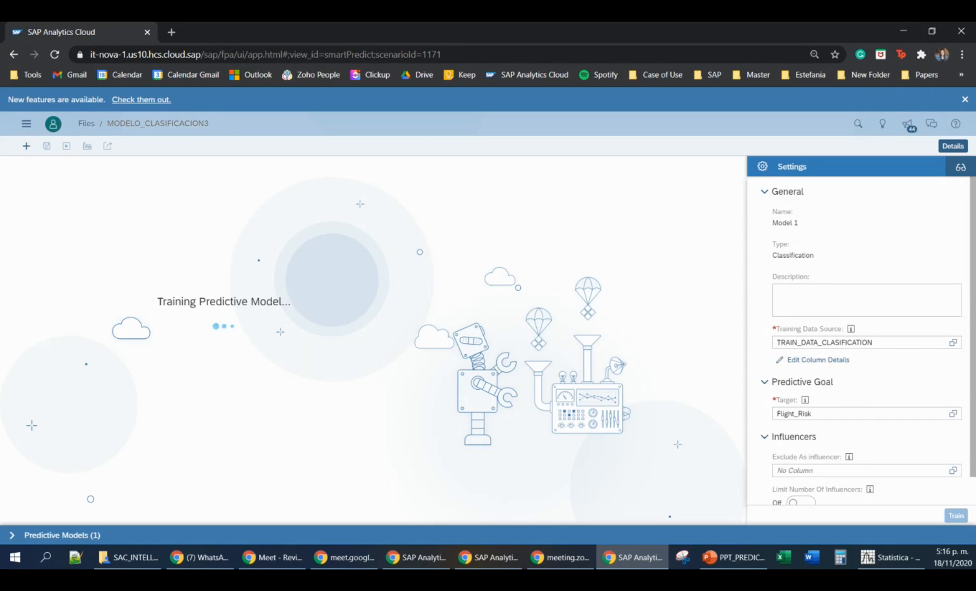
# Switch to the trained MODELO_CLASIFICACION scenario, hide its settings, and examine the overview's performance indicators, target statistics, influencers and % Detected Target curve.
pyautogui.hotkey('alt', 'Tab')
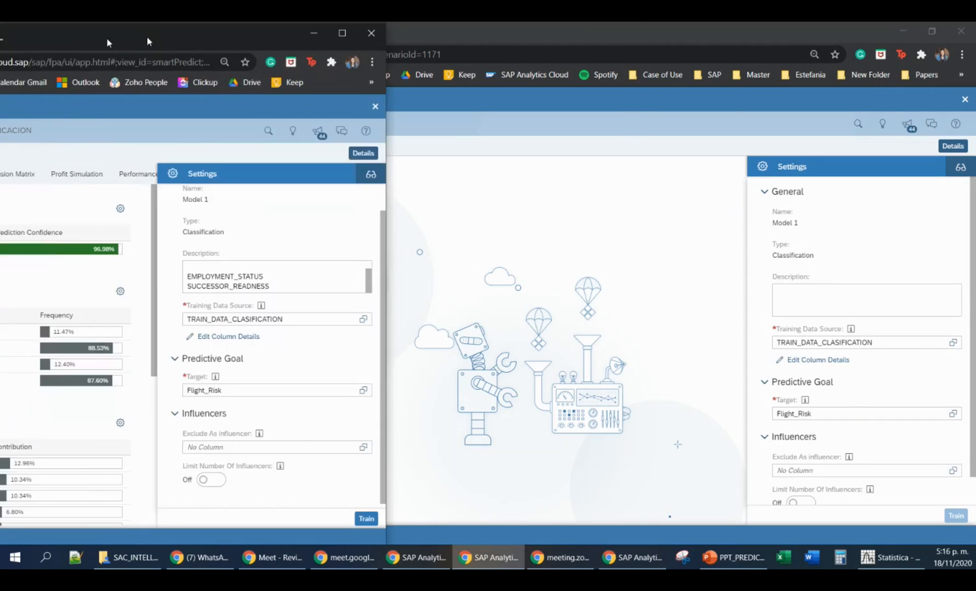
pyautogui.click(683, 31)
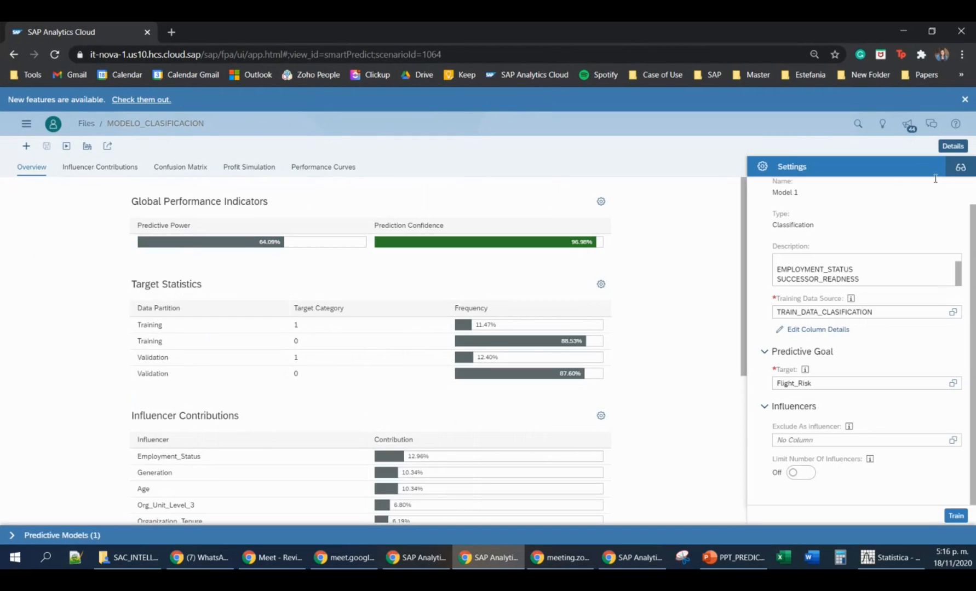
pyautogui.click(952, 146)
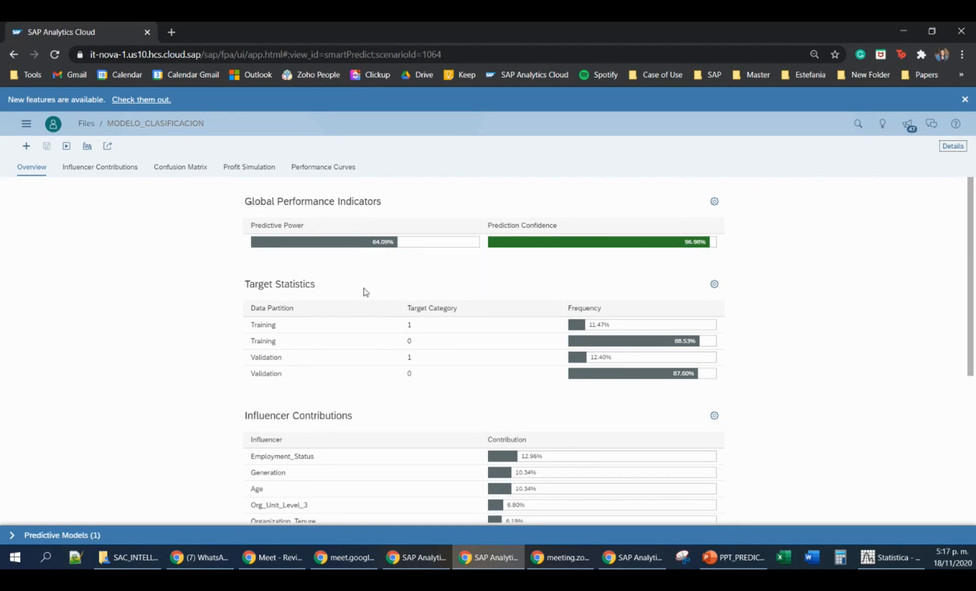
pyautogui.scroll(-1, 370, 285)
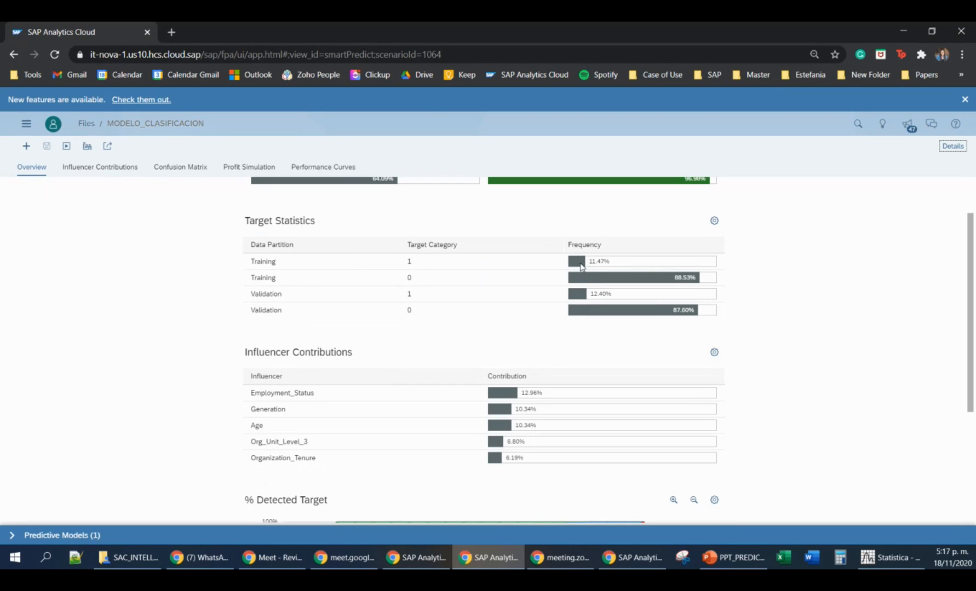
pyautogui.scroll(-1, 587, 315)
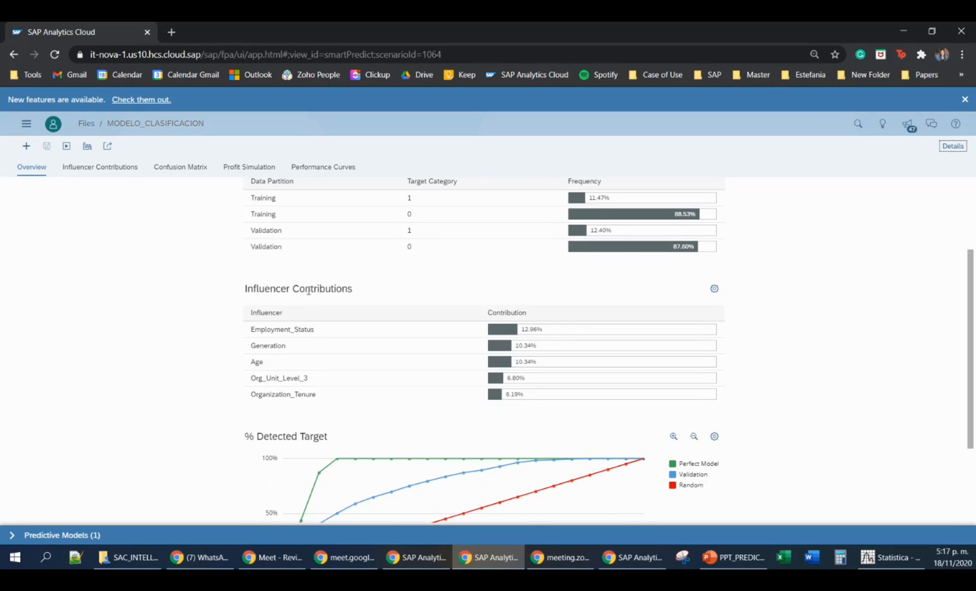
pyautogui.scroll(-1, 306, 292)
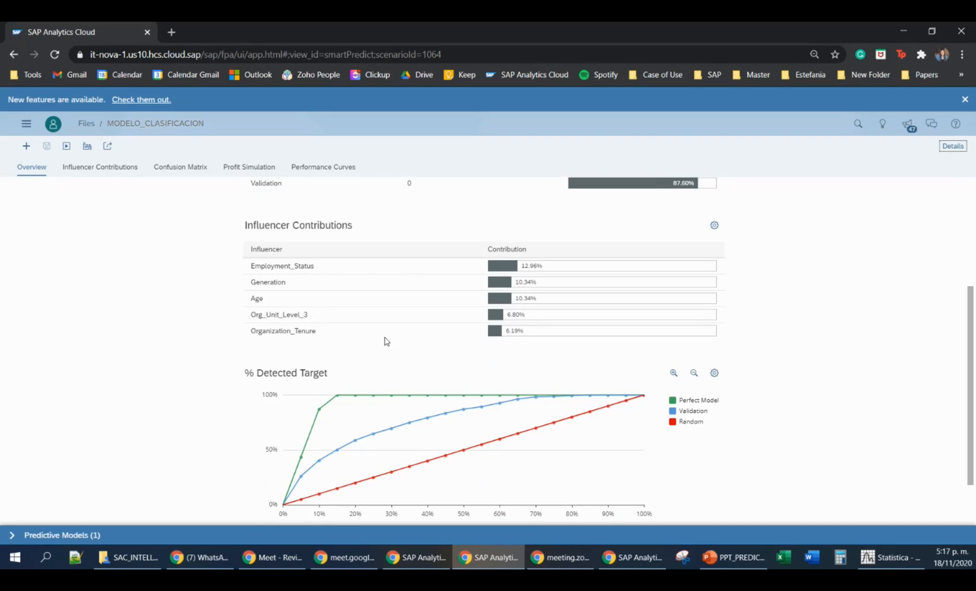
pyautogui.scroll(-1, 374, 334)
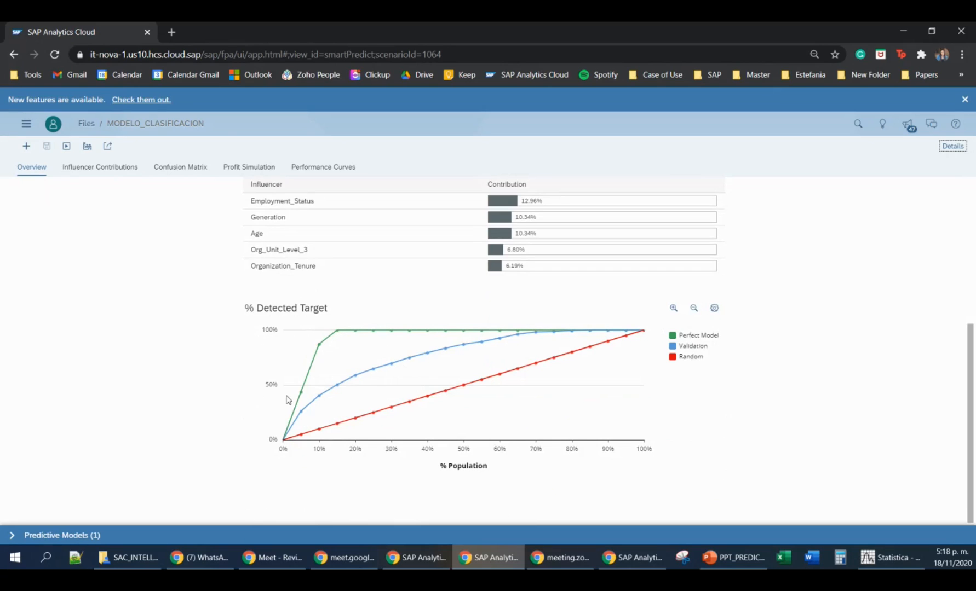
pyautogui.moveTo(476, 331)
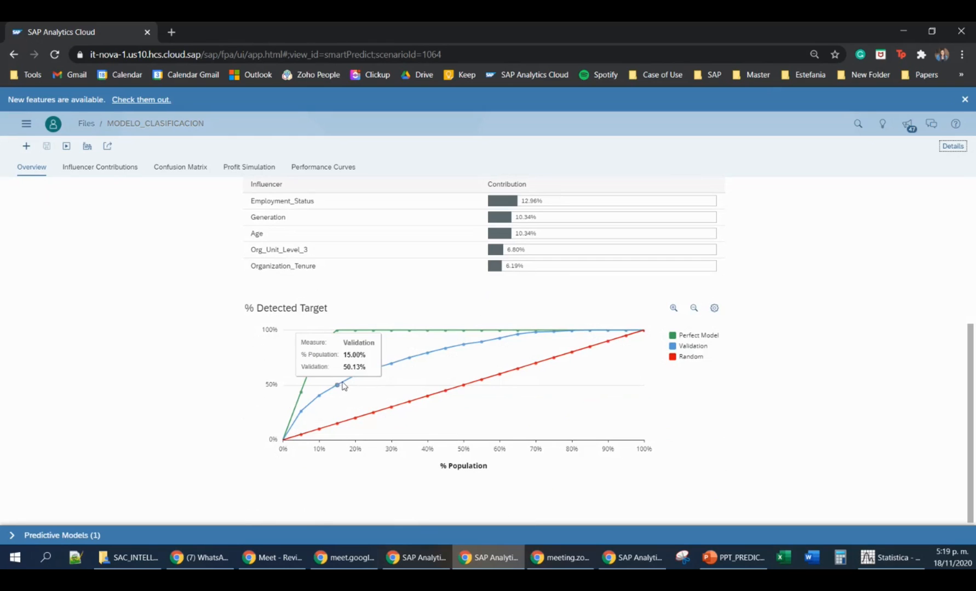
pyautogui.moveTo(358, 336)
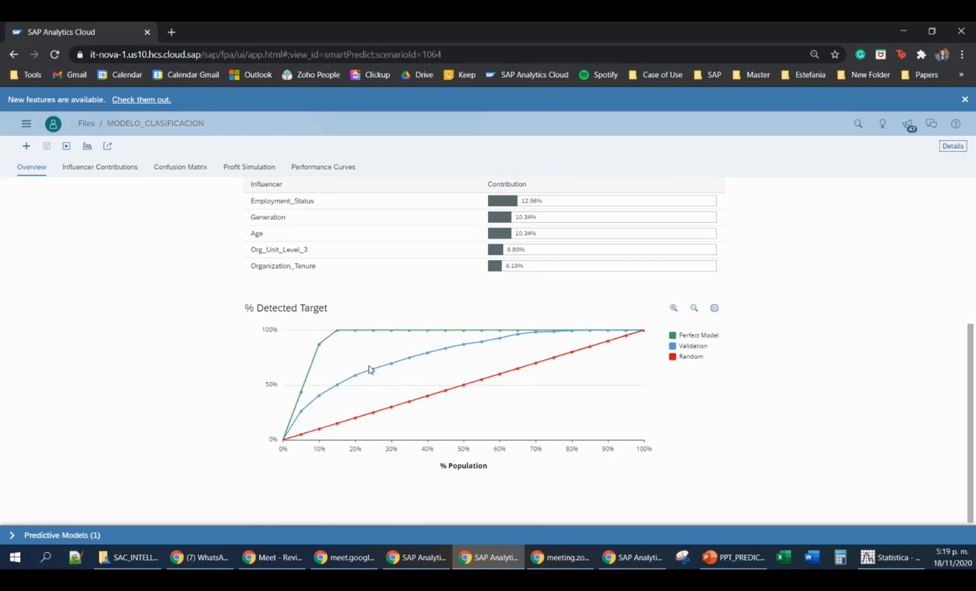
pyautogui.scroll(5, 410, 420)
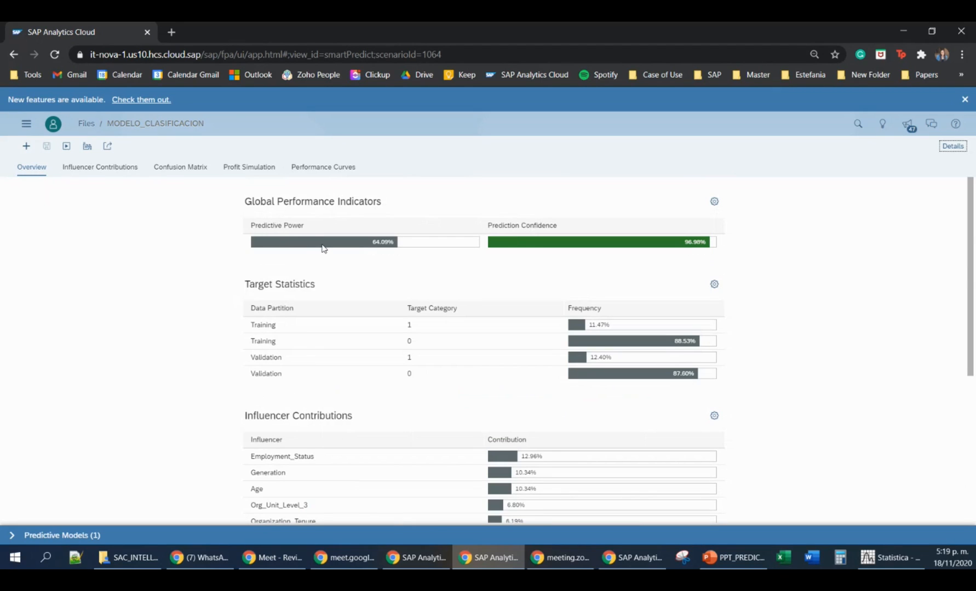
pyautogui.scroll(-4, 322, 248)
pyautogui.scroll(4, 322, 248)
# Return to MODELO_CLASIFICACION3 and review its ranked influencer contributions down to the Grouped Category Influence chart.
pyautogui.click(107, 169)
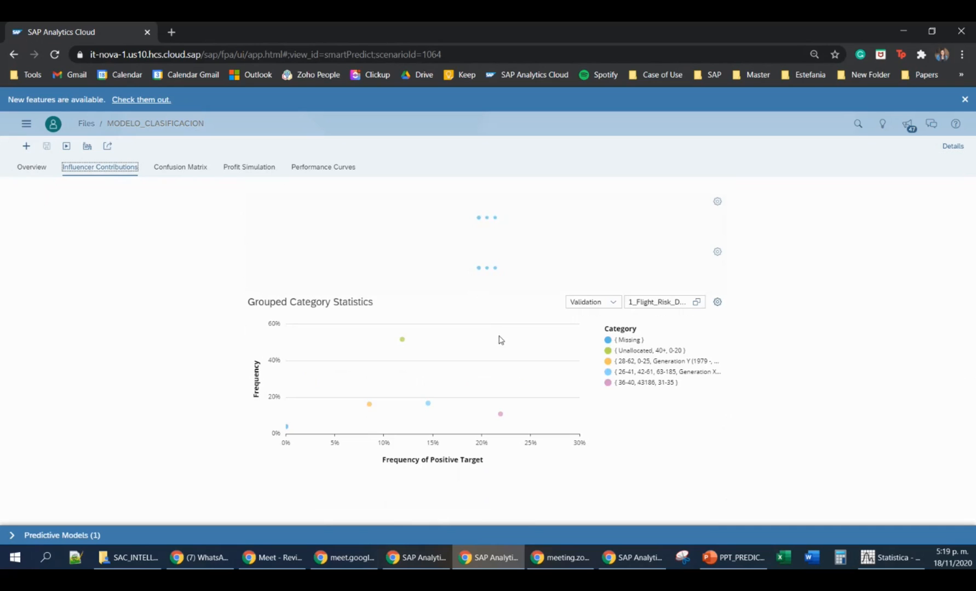
pyautogui.click(55, 55)
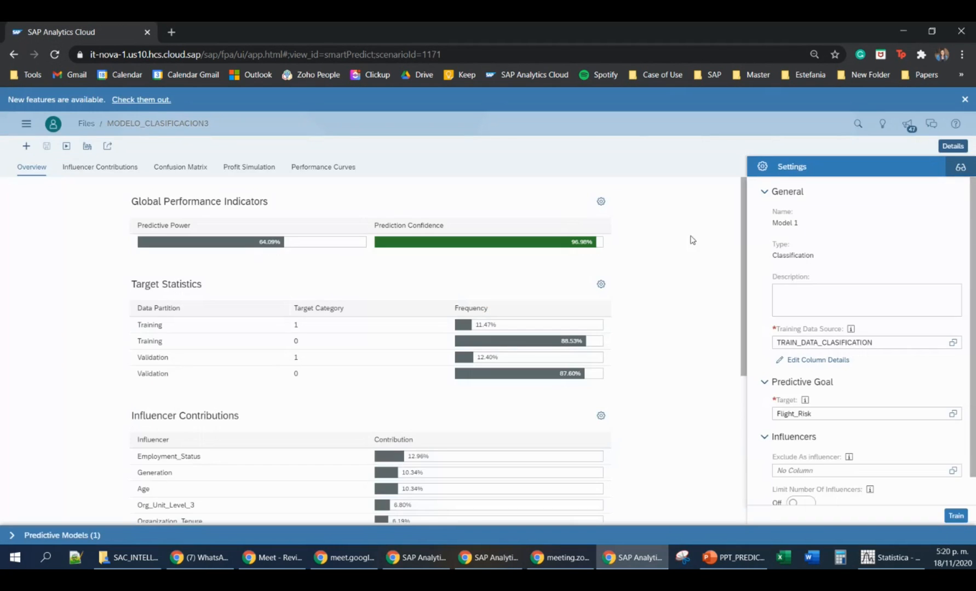
pyautogui.click(96, 167)
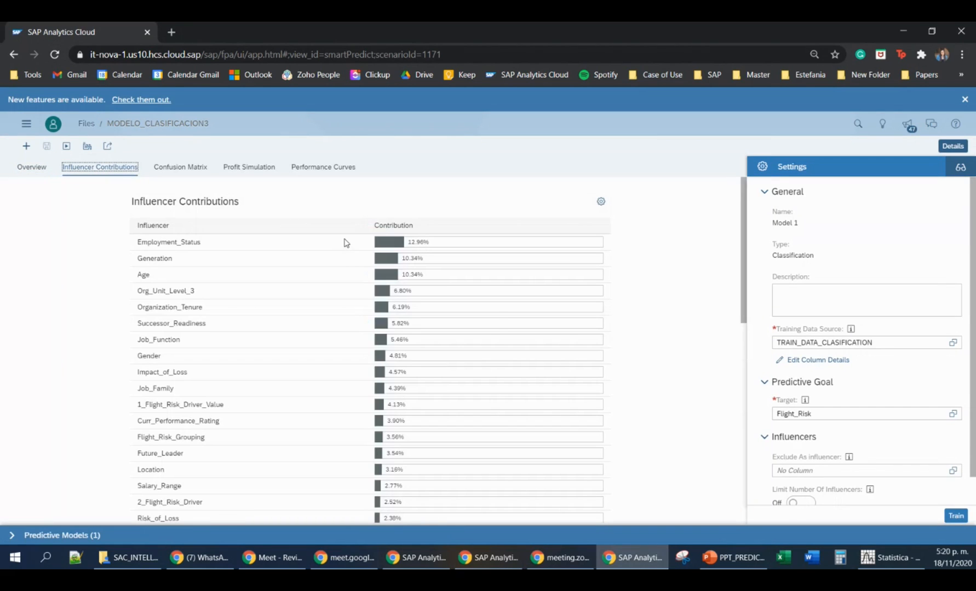
pyautogui.scroll(-2, 336, 254)
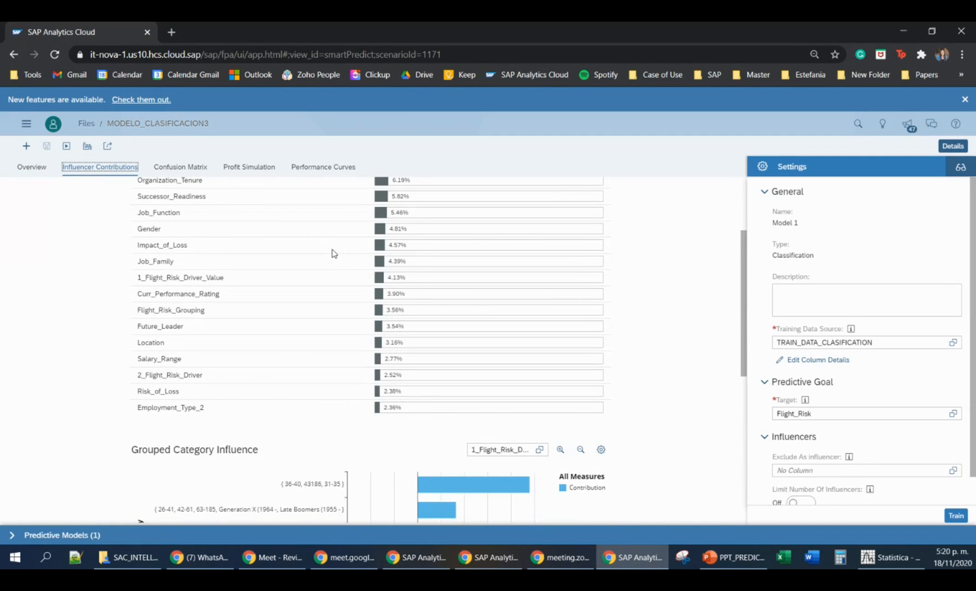
pyautogui.scroll(2, 334, 253)
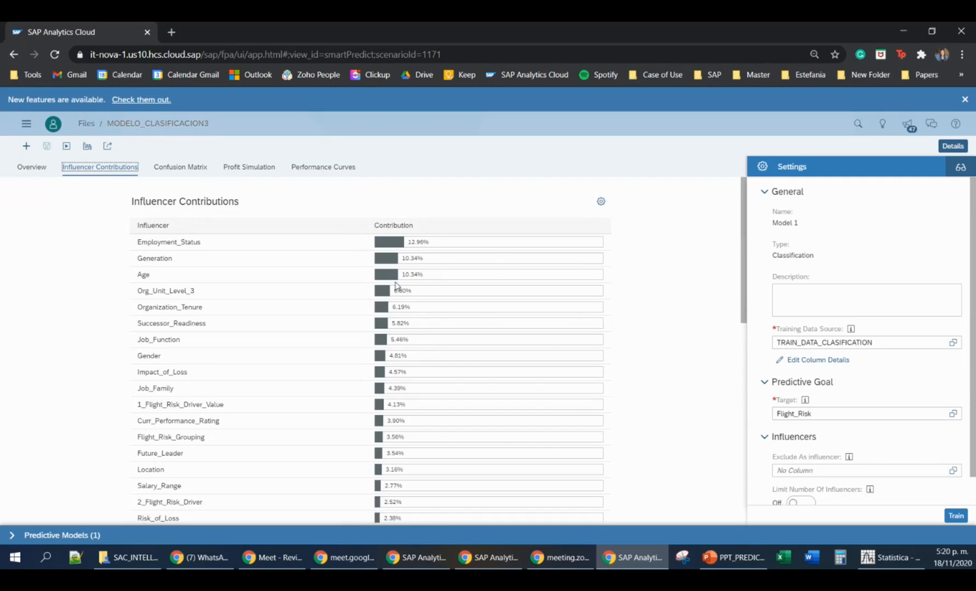
pyautogui.scroll(-1, 416, 250)
pyautogui.scroll(1, 414, 249)
pyautogui.moveTo(805, 400)
pyautogui.scroll(-1, 221, 268)
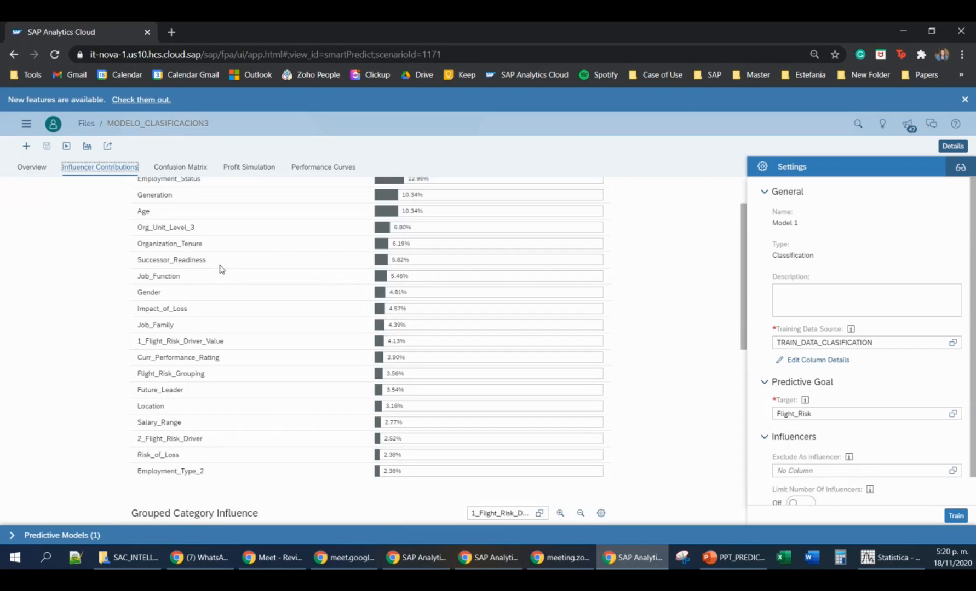
pyautogui.scroll(-3, 249, 339)
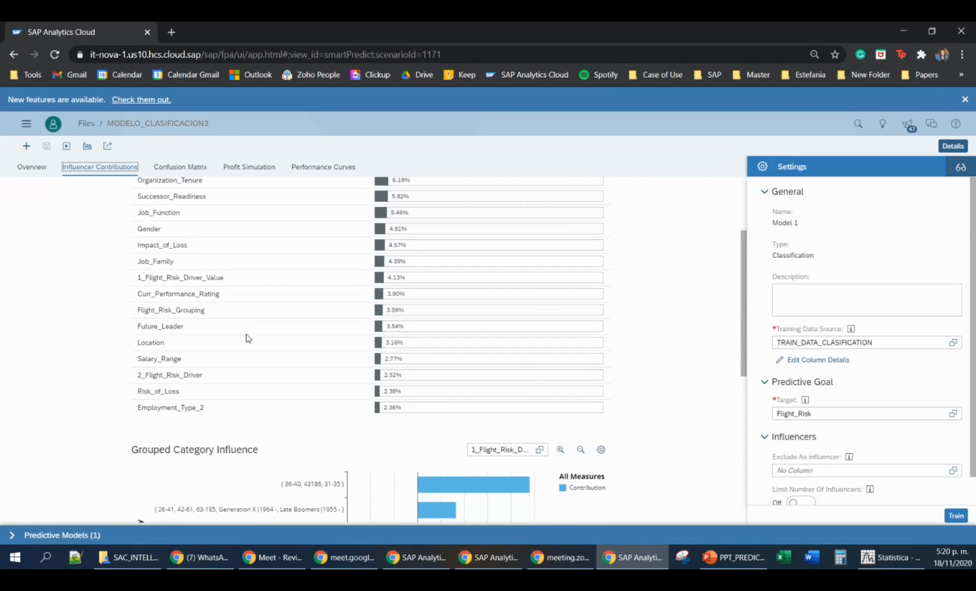
pyautogui.scroll(-1, 245, 335)
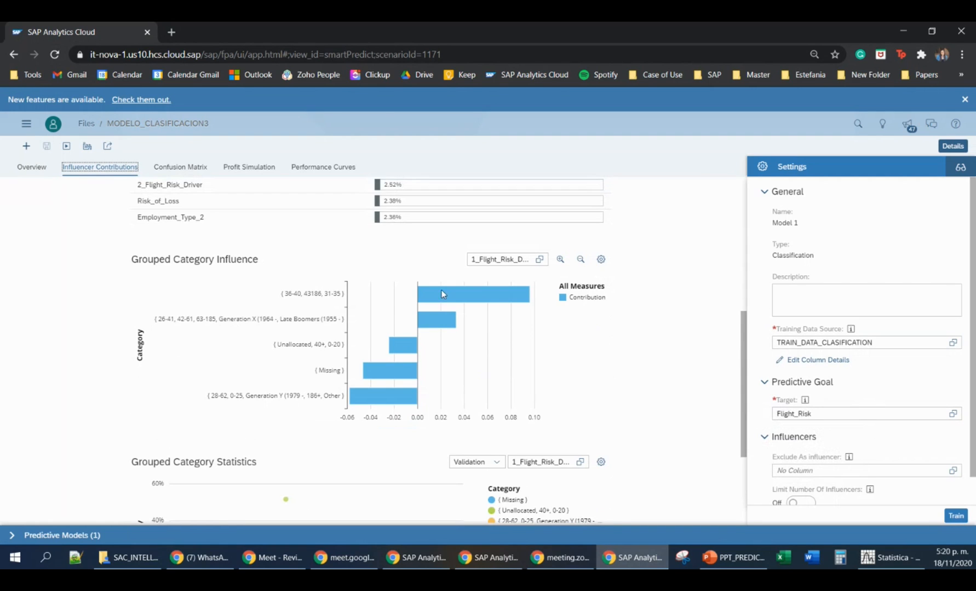
# Show the Grouped Category Influence chart for Age and inspect the contributions of its age ranges.
pyautogui.click(540, 260)
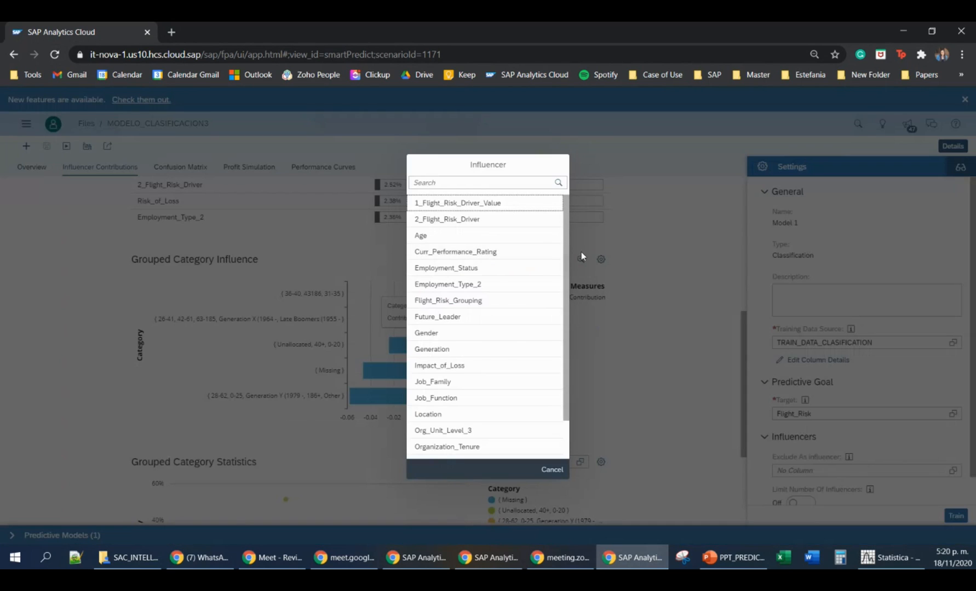
pyautogui.click(494, 241)
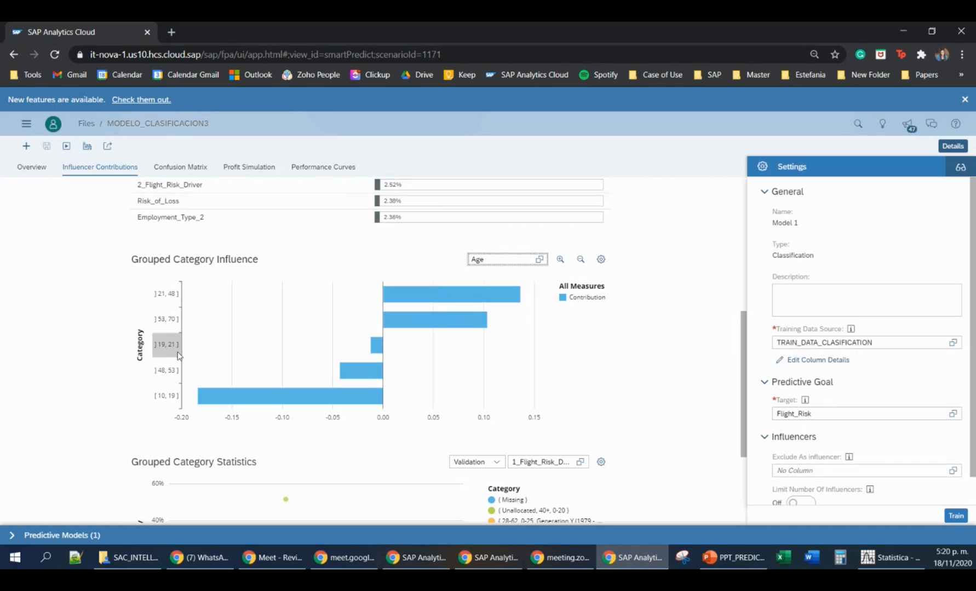
pyautogui.moveTo(265, 407)
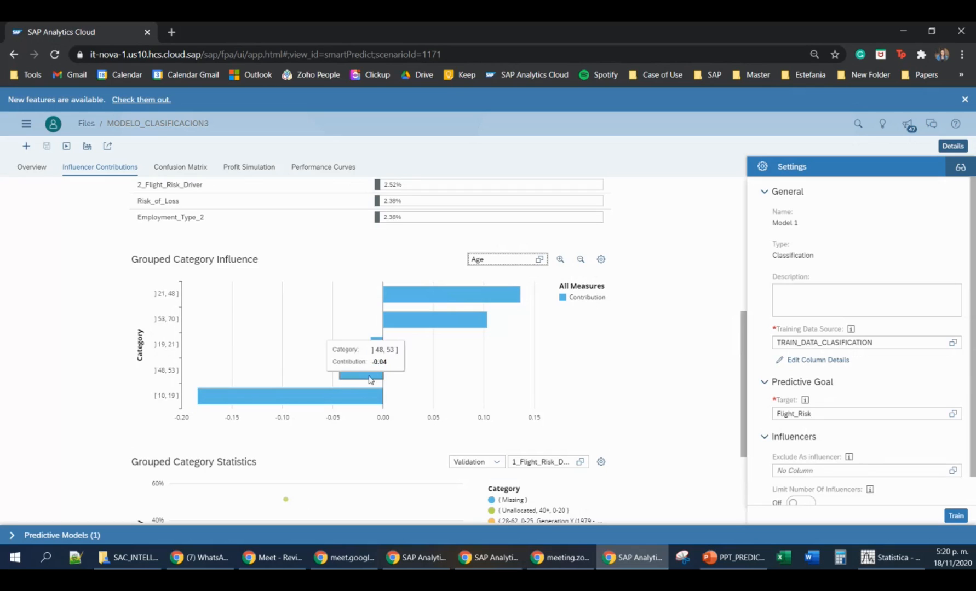
pyautogui.moveTo(377, 353)
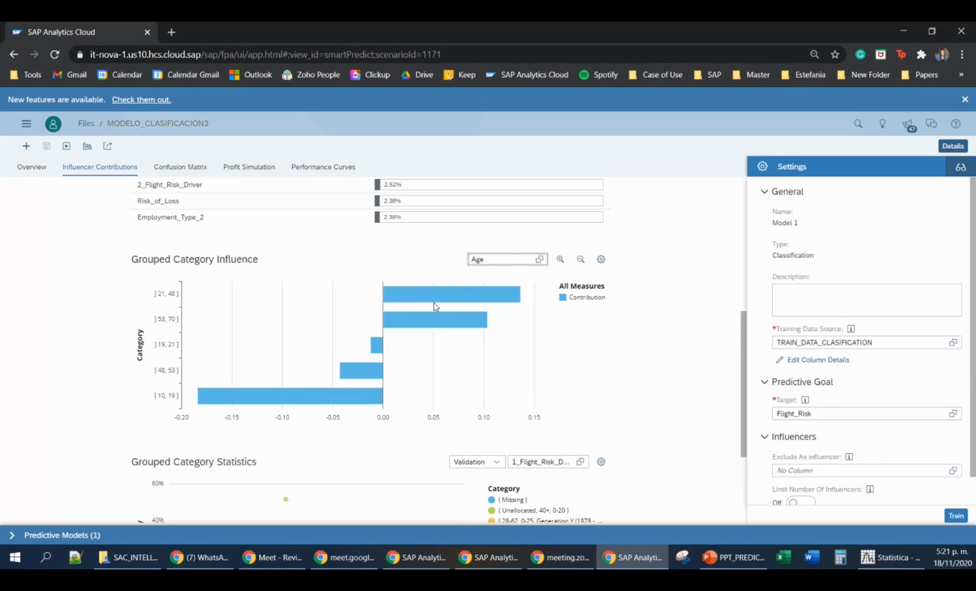
pyautogui.moveTo(434, 294)
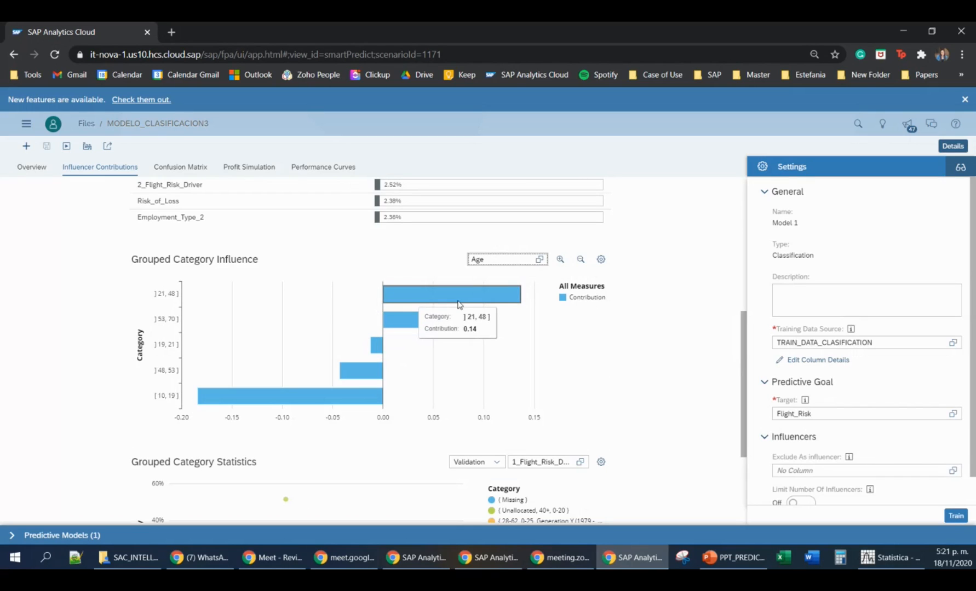
# Examine the Grouped Category Influence chart for Employment_Status and for Gender.
pyautogui.click(539, 259)
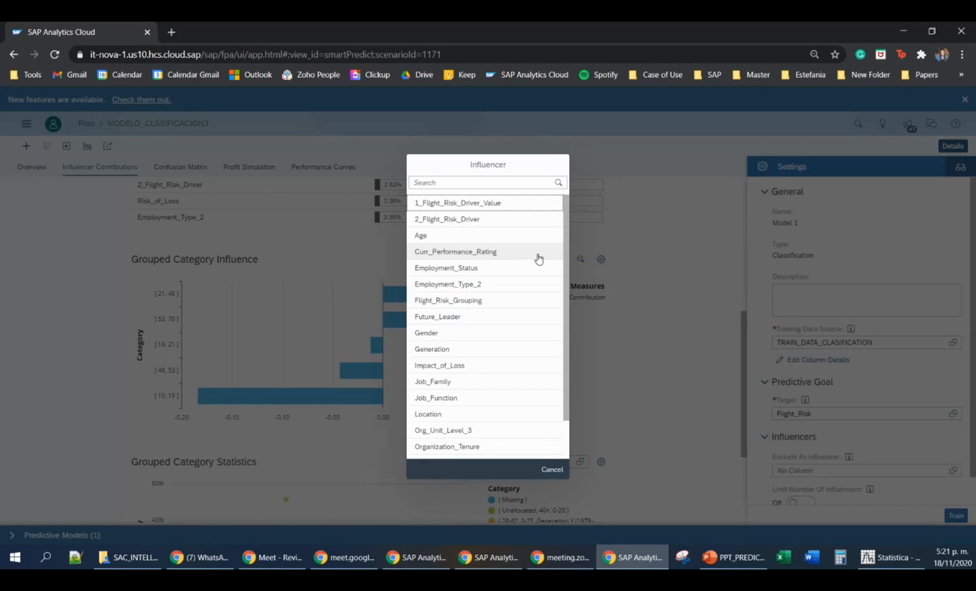
pyautogui.click(491, 269)
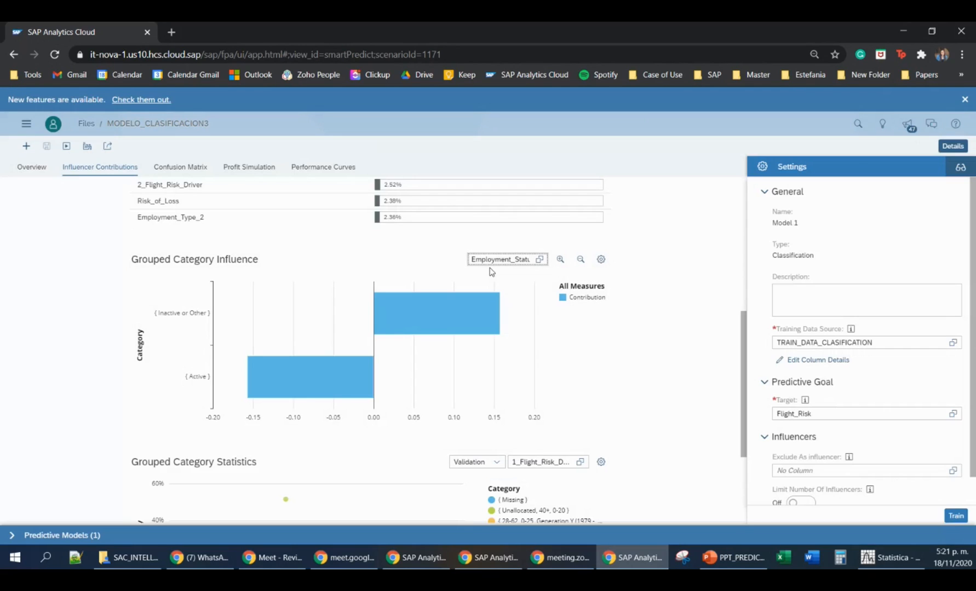
pyautogui.click(539, 259)
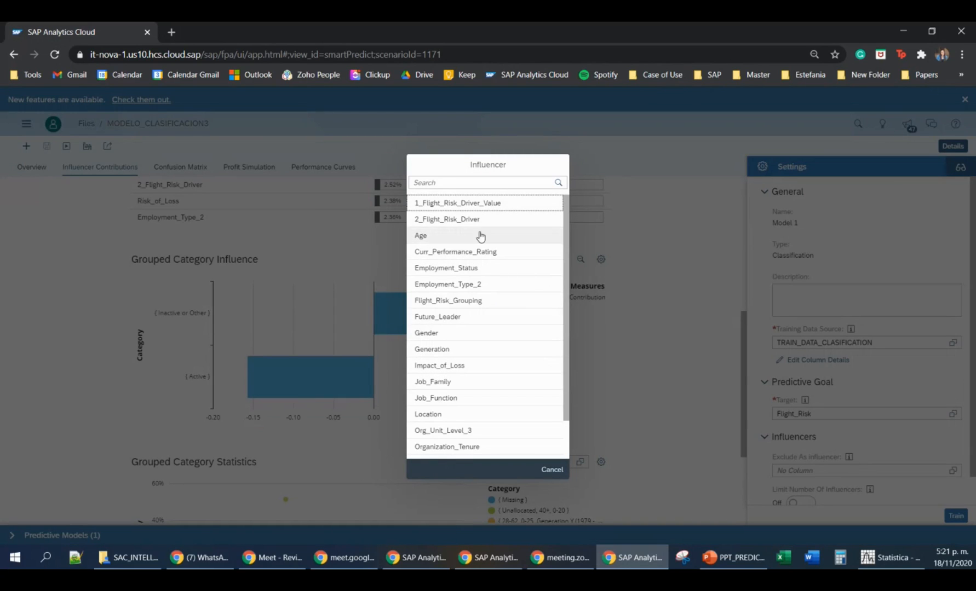
pyautogui.click(468, 333)
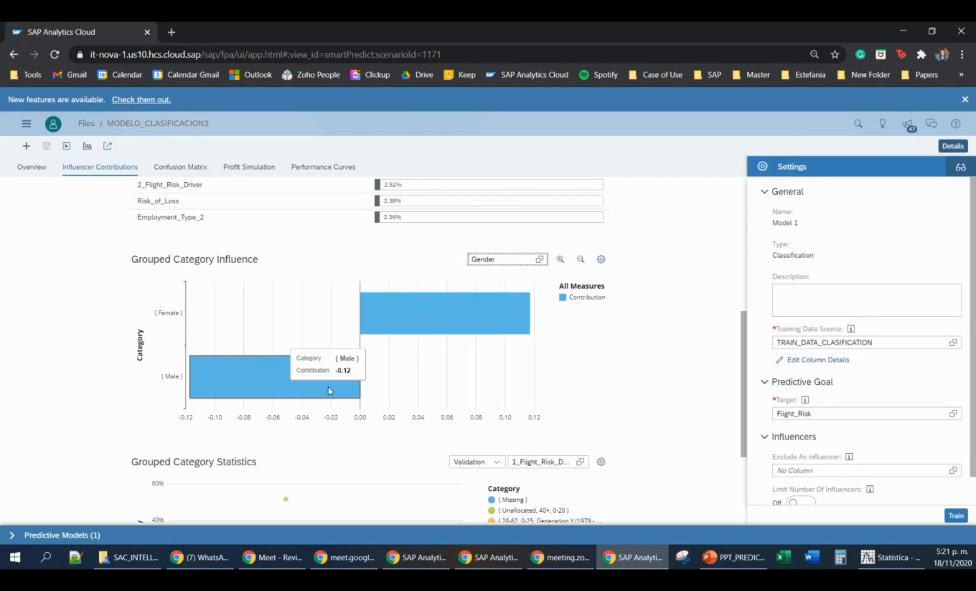
pyautogui.moveTo(335, 379)
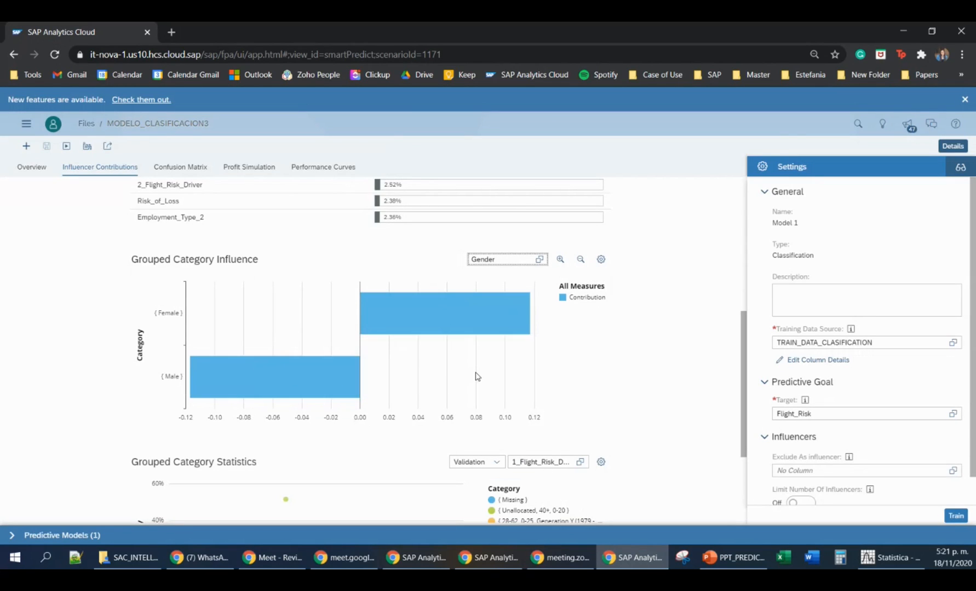
pyautogui.scroll(-2, 475, 376)
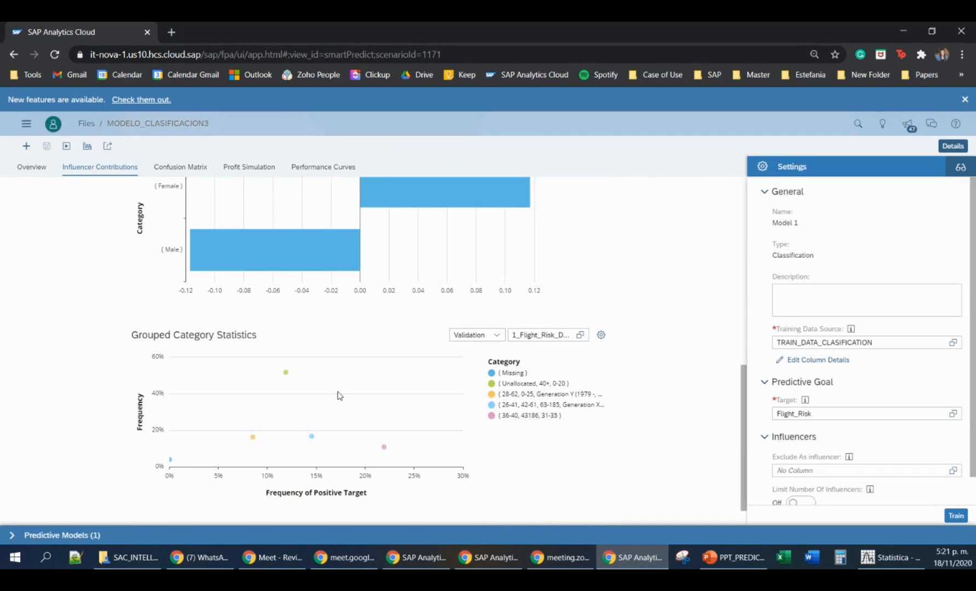
# Show the Grouped Category Statistics chart for the Training data partition.
pyautogui.click(496, 335)
pyautogui.click(482, 350)
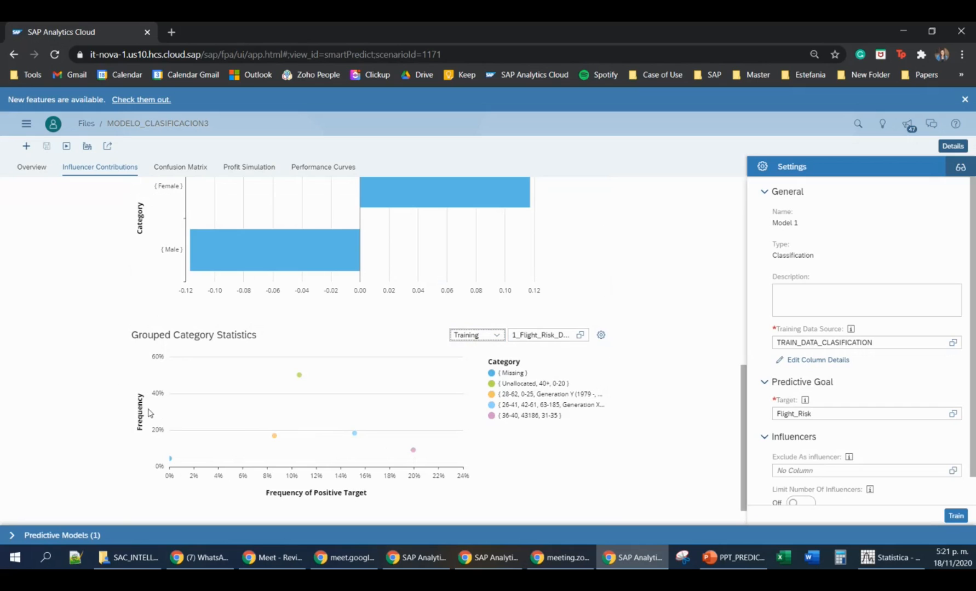
# Review the Grouped Category Statistics visualization options for chart type, metrics, point category and Y-axis, leaving the settings unchanged.
pyautogui.click(602, 335)
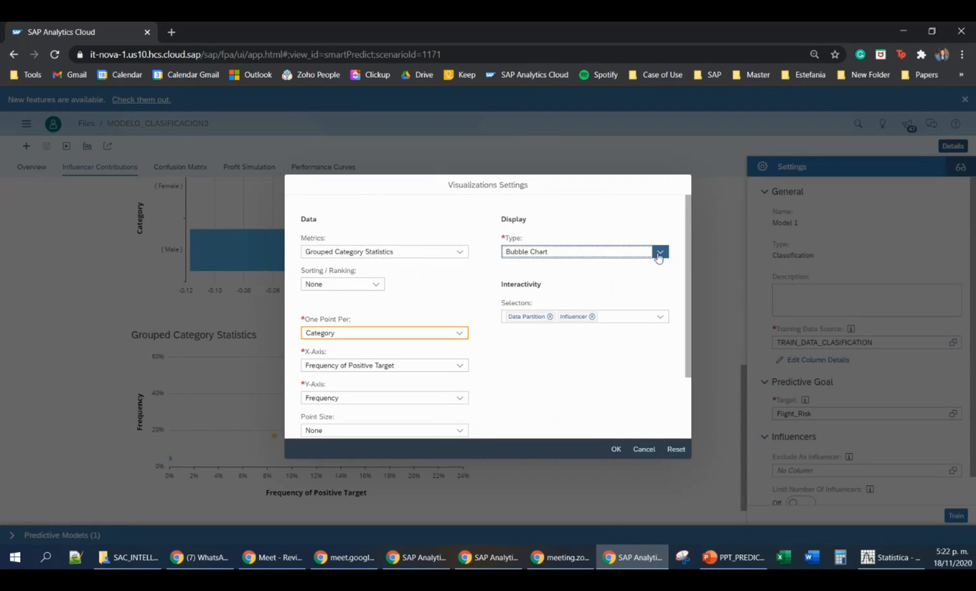
pyautogui.click(659, 251)
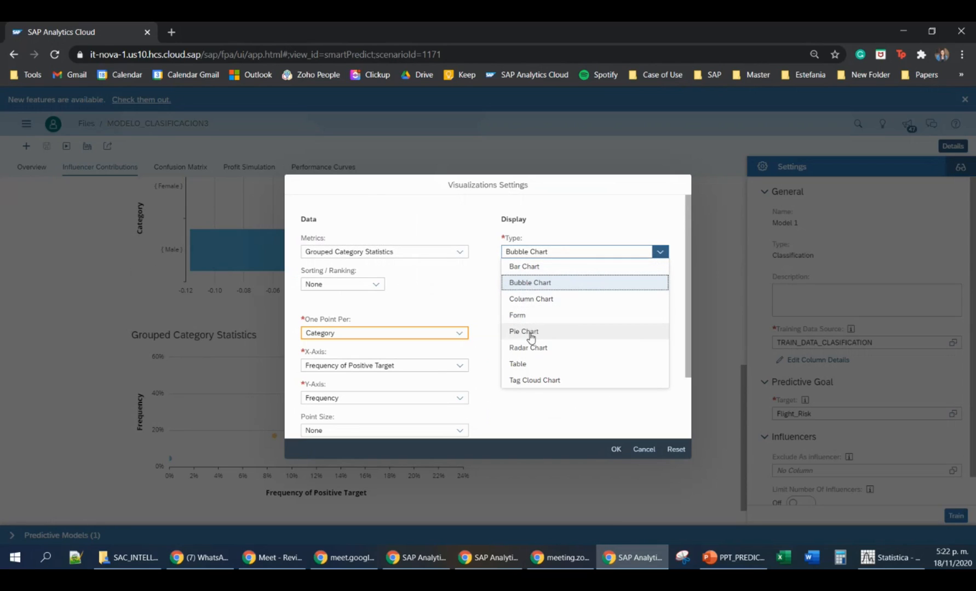
pyautogui.click(473, 309)
pyautogui.click(459, 252)
pyautogui.click(459, 257)
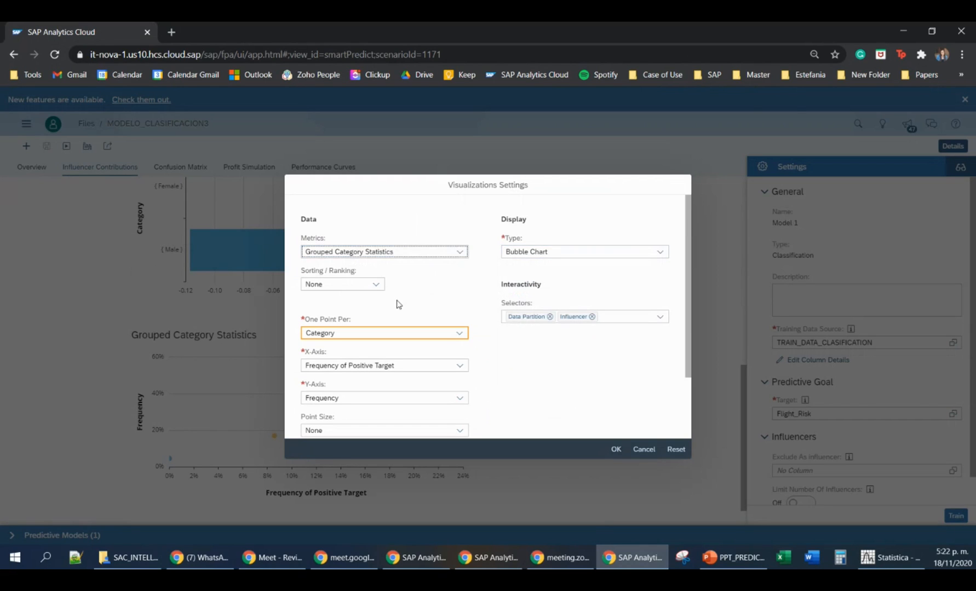
pyautogui.scroll(-1, 398, 304)
pyautogui.click(459, 270)
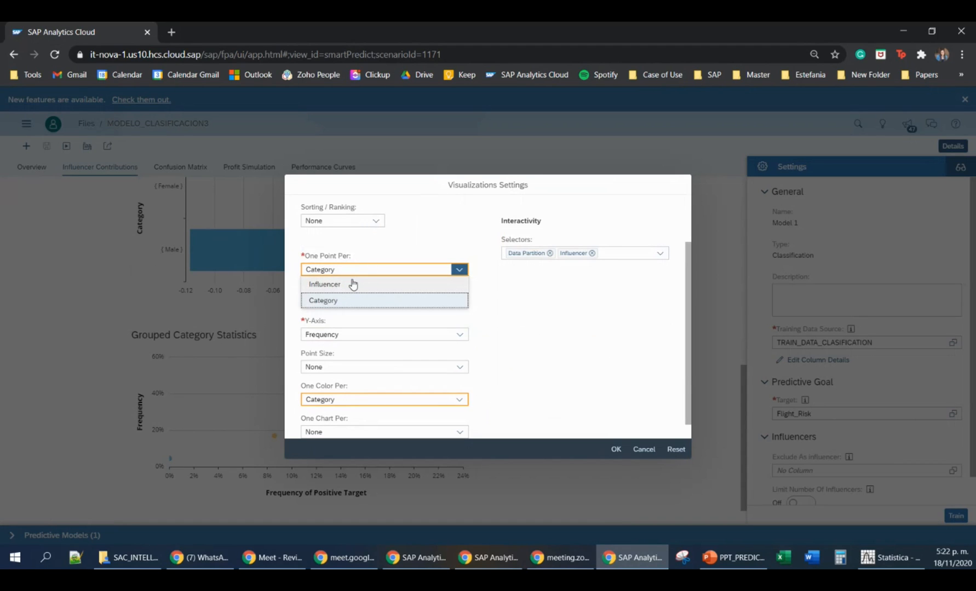
pyautogui.click(536, 298)
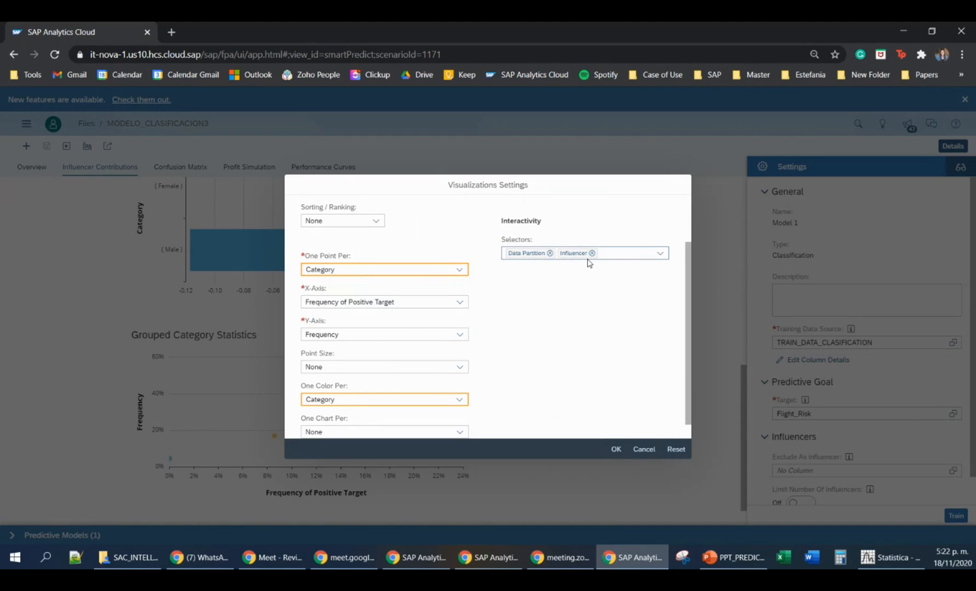
pyautogui.scroll(-1, 627, 287)
pyautogui.click(460, 317)
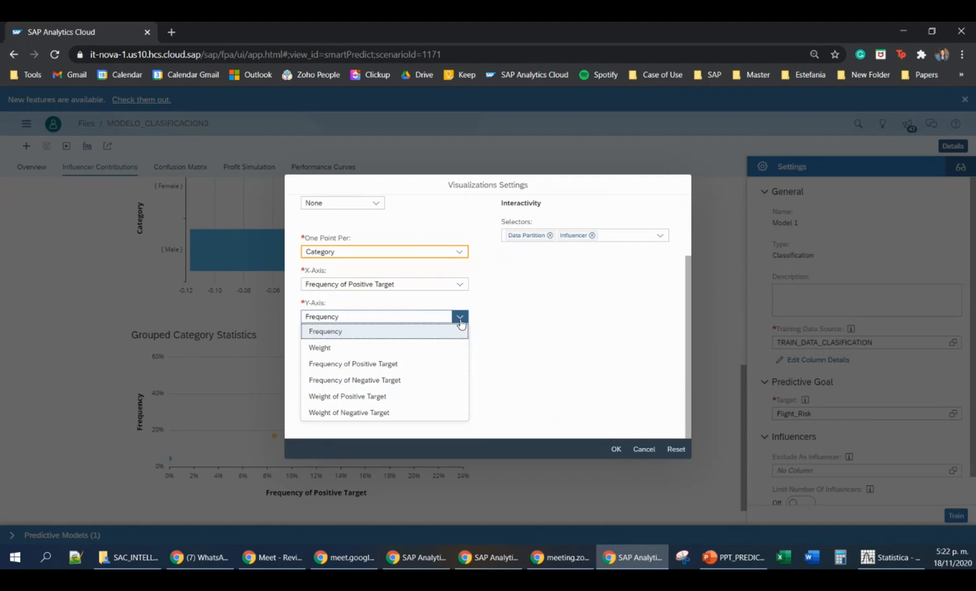
pyautogui.click(571, 341)
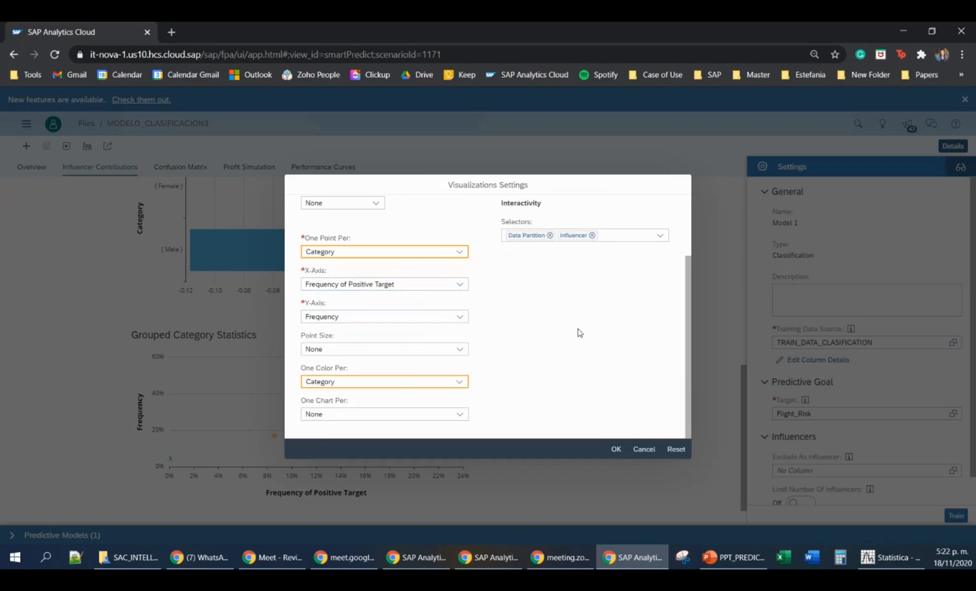
pyautogui.click(639, 450)
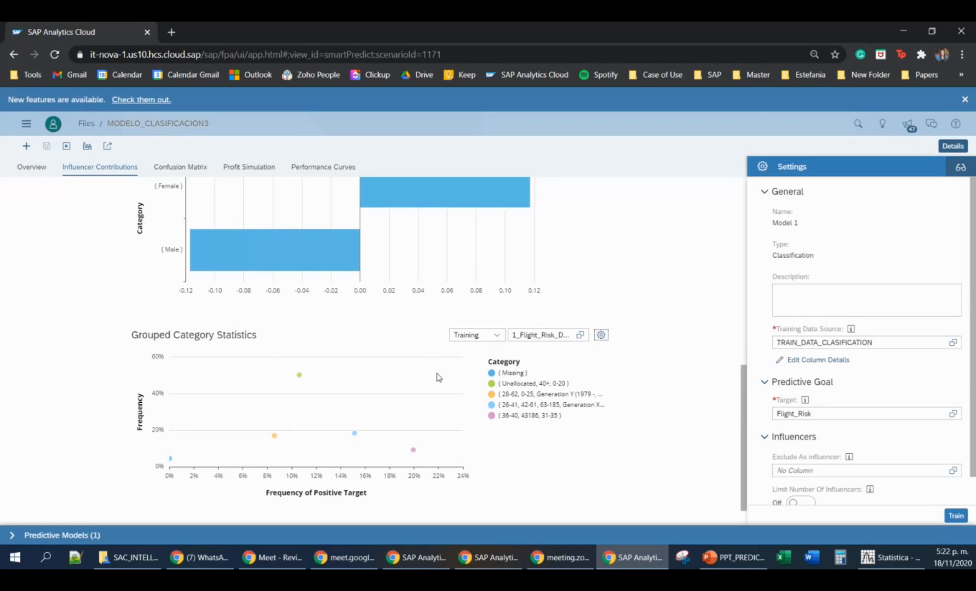
# Open the Confusion Matrix and examine its actual versus predicted rows and the classification metrics below it.
pyautogui.scroll(10, 436, 377)
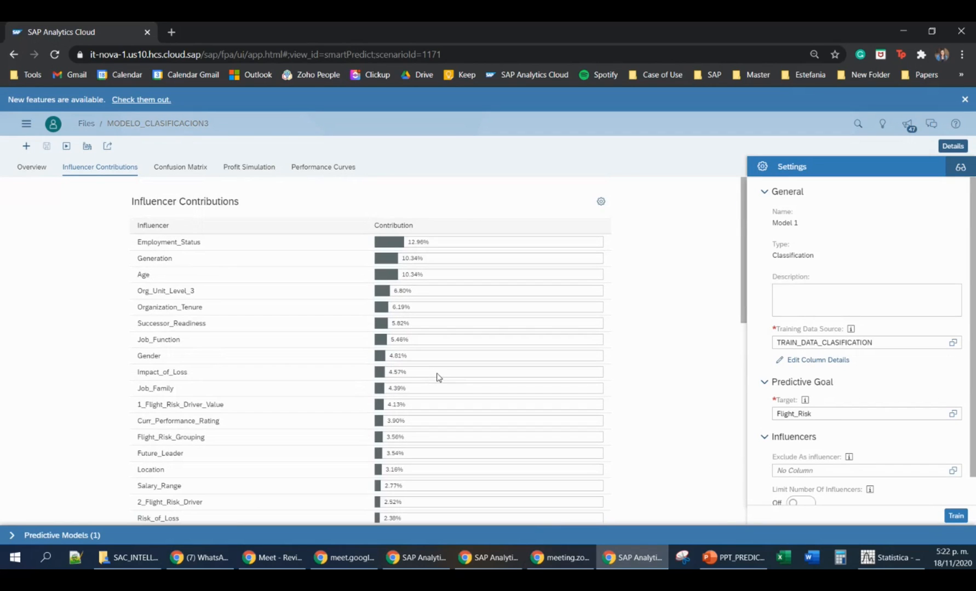
pyautogui.click(181, 168)
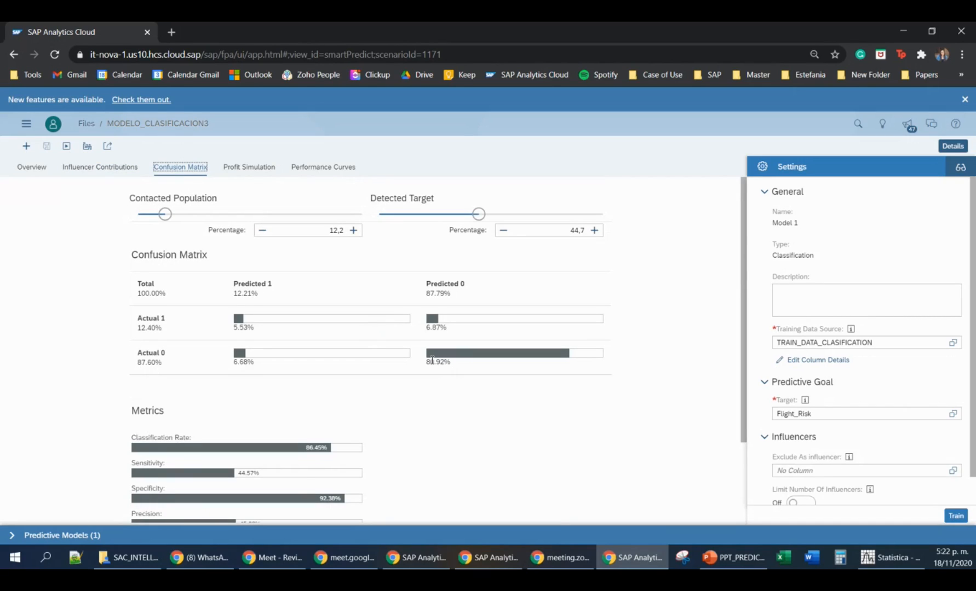
pyautogui.click(267, 284)
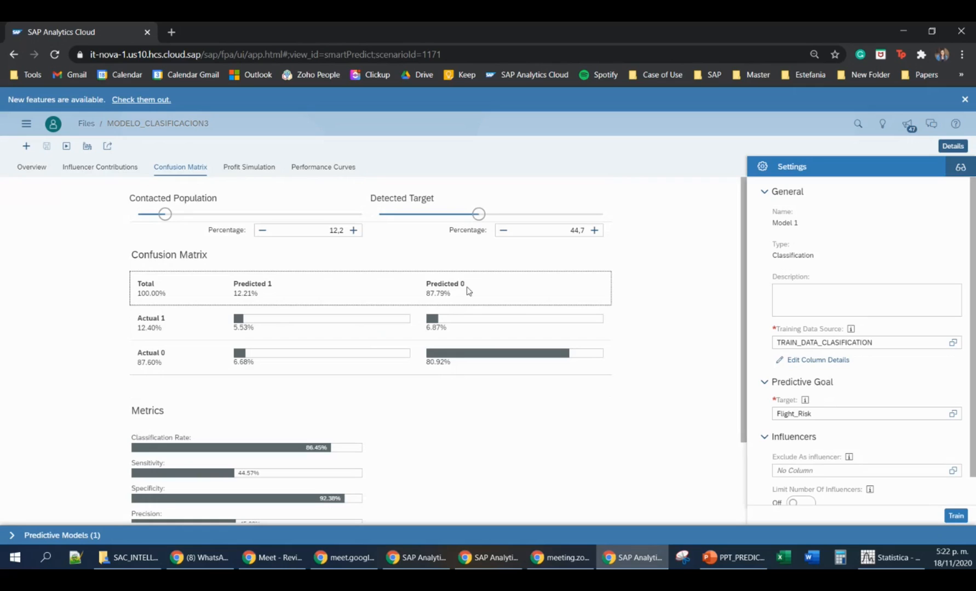
pyautogui.click(159, 351)
pyautogui.click(421, 286)
pyautogui.click(152, 320)
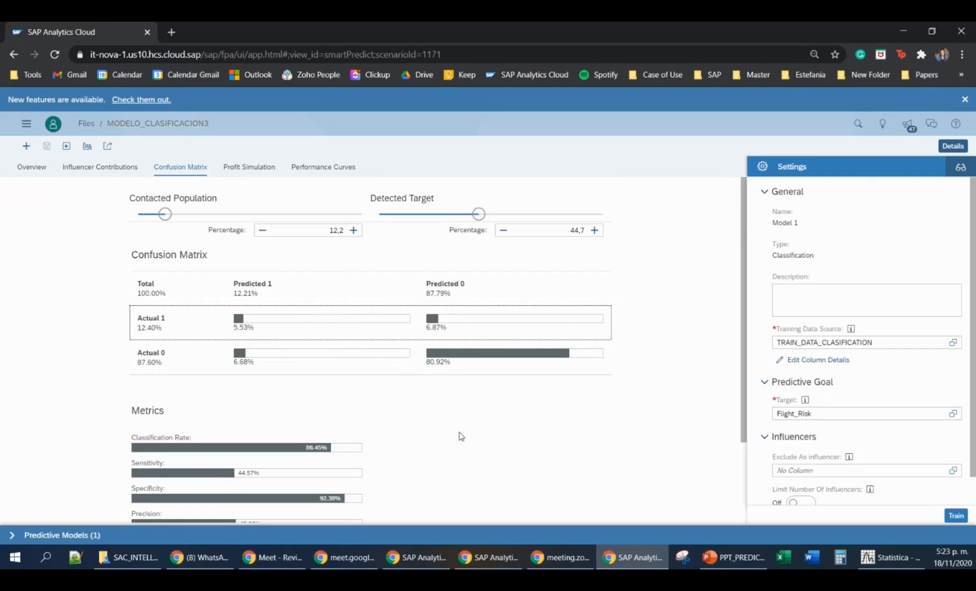
pyautogui.scroll(-1, 460, 431)
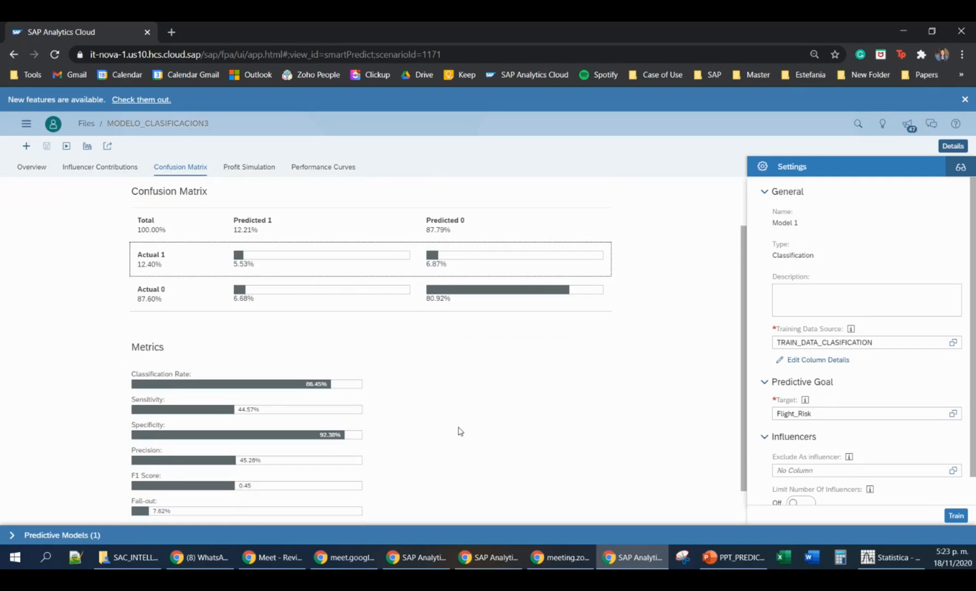
pyautogui.scroll(-1, 460, 432)
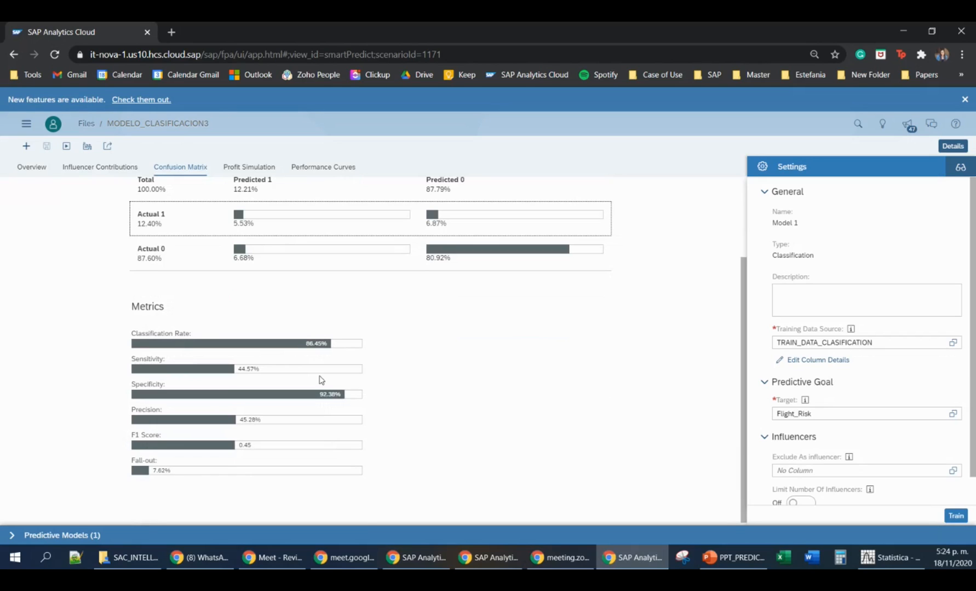
pyautogui.scroll(2, 322, 380)
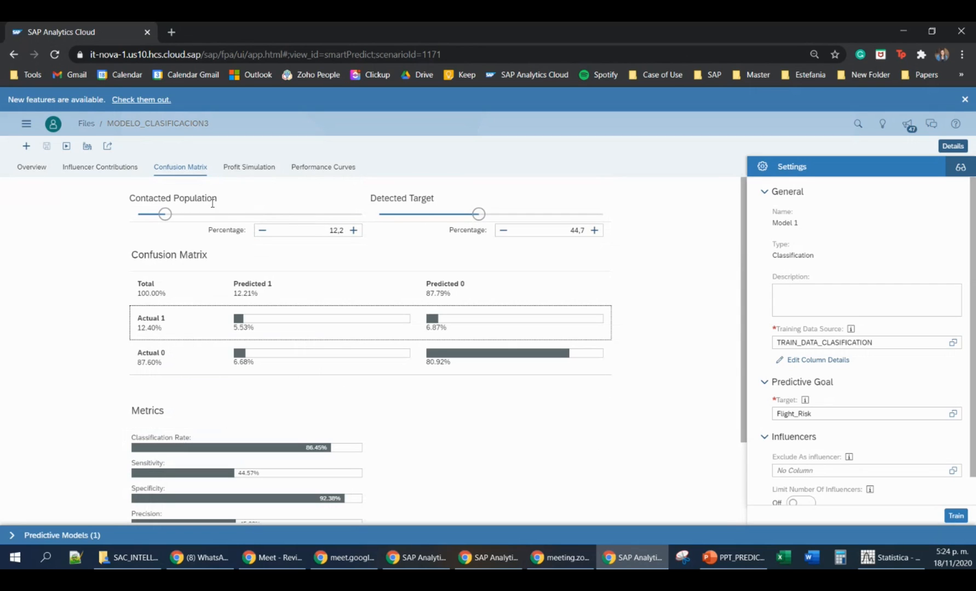
# Set the confusion matrix's Contacted Population to 20 percent and check the Detected Target percentage.
pyautogui.click(133, 199)
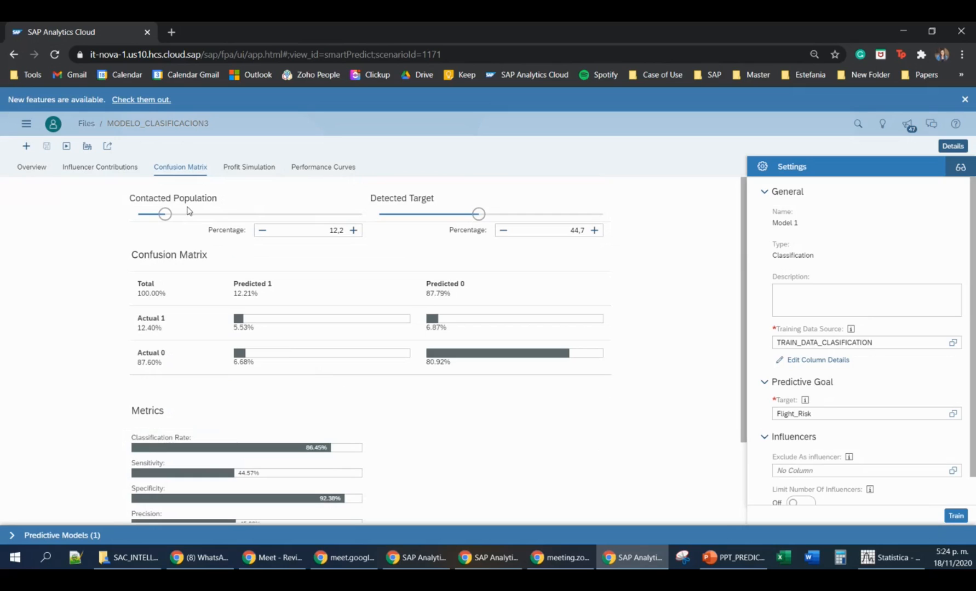
pyautogui.click(354, 230)
pyautogui.click(354, 230)
pyautogui.moveTo(328, 230); pyautogui.dragTo(357, 231)
pyautogui.write('20')
pyautogui.press('Return')
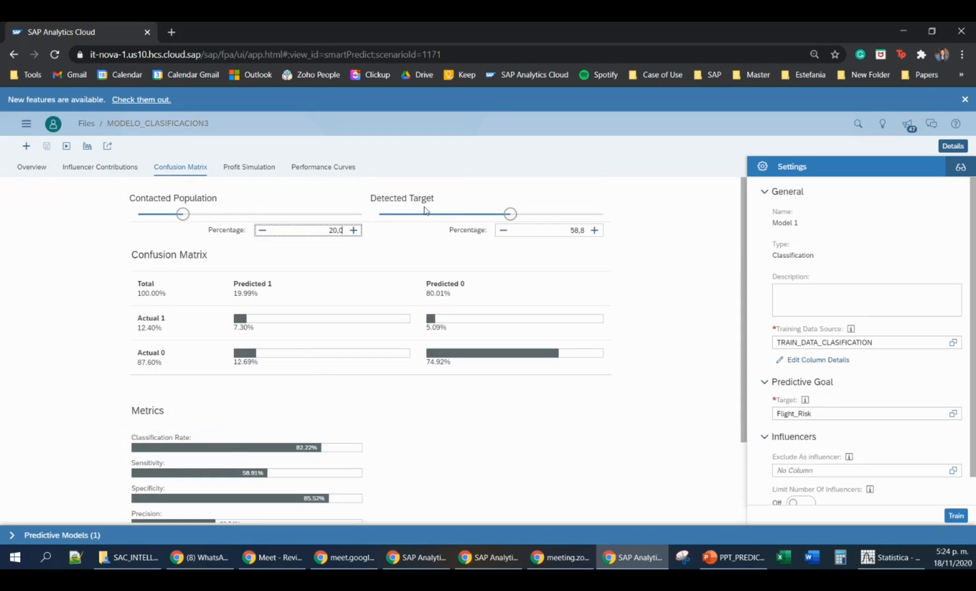
pyautogui.click(564, 230)
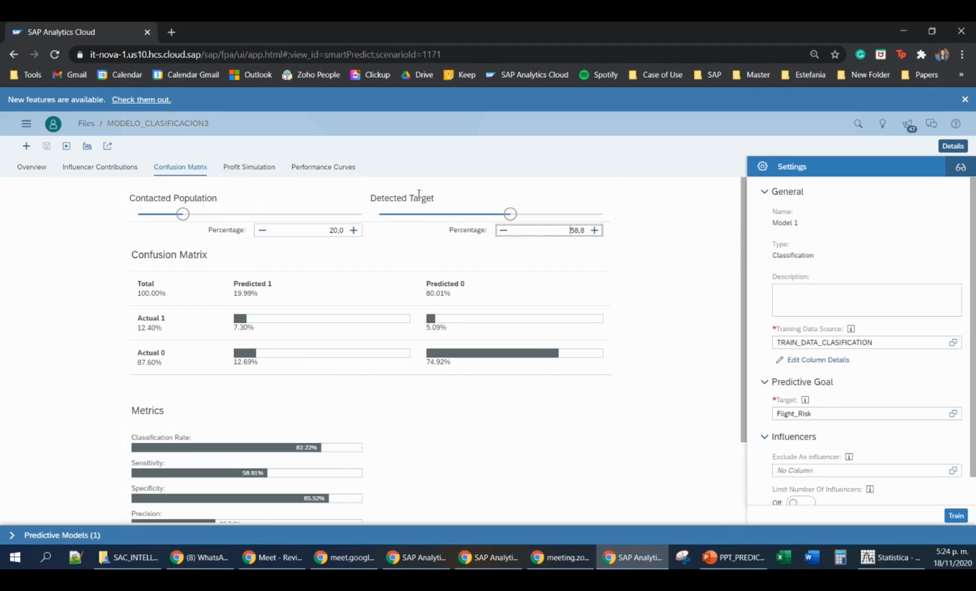
# Set the confusion matrix's Contacted Population to 80 percent and check the Detected Target percentage.
pyautogui.click(327, 230)
pyautogui.write('80,0')
pyautogui.press('Return')
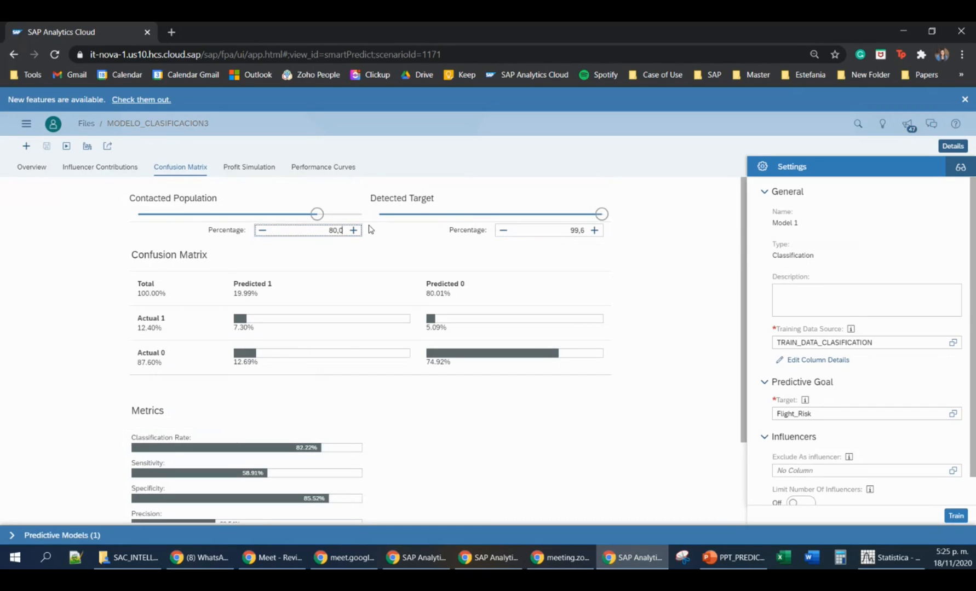
pyautogui.click(567, 231)
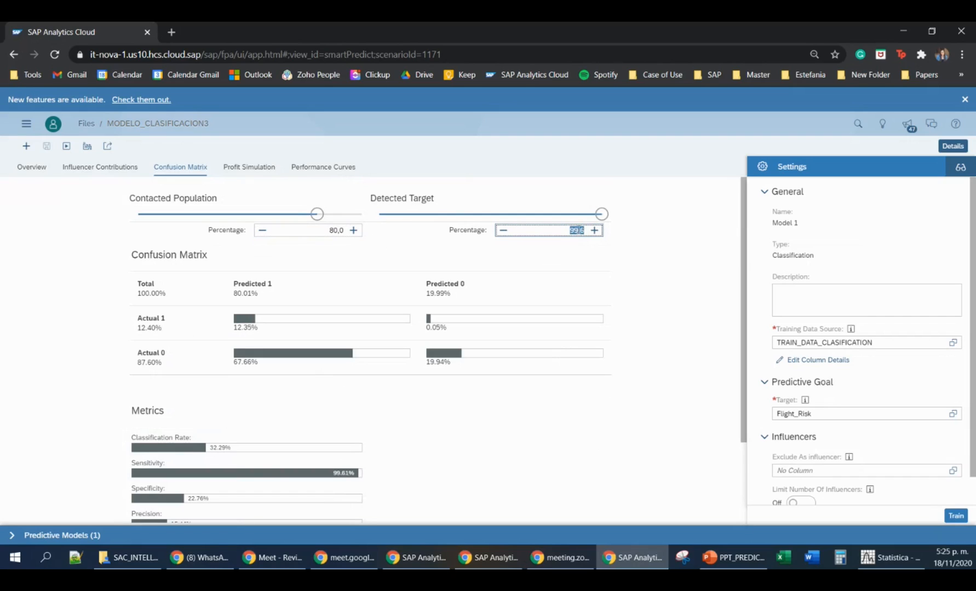
pyautogui.click(561, 230)
# Set the confusion matrix's Contacted Population to 30 percent and compare it with the Detected Target percentage.
pyautogui.click(318, 233)
pyautogui.write('30')
pyautogui.press('Return')
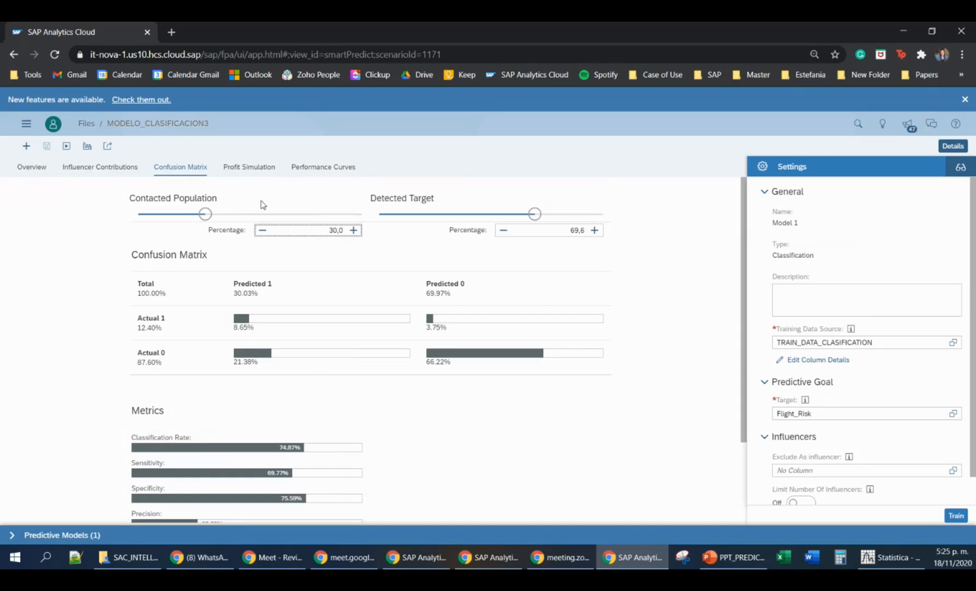
pyautogui.moveTo(327, 230); pyautogui.dragTo(362, 236)
pyautogui.click(353, 255)
pyautogui.moveTo(568, 230); pyautogui.dragTo(585, 230)
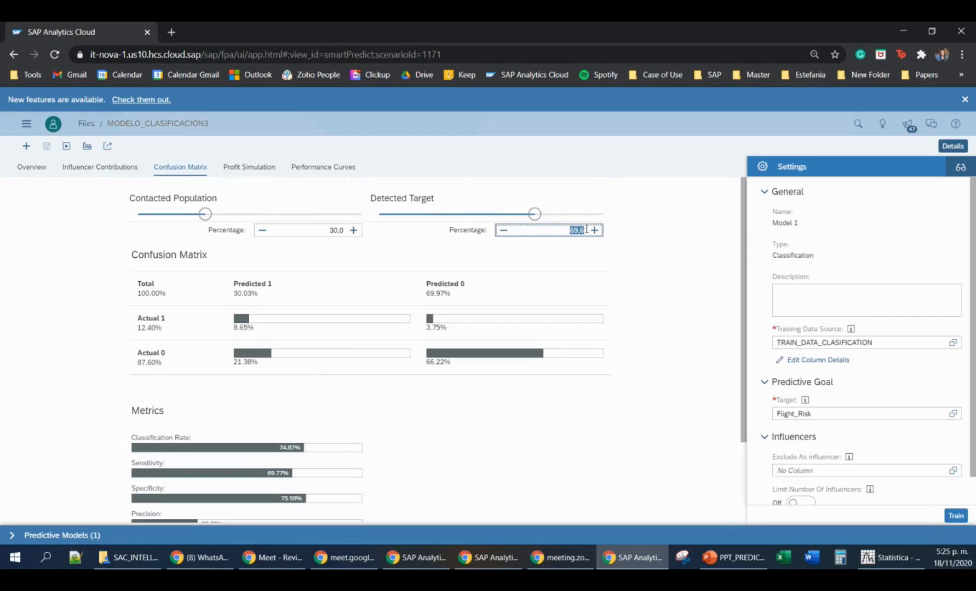
pyautogui.click(636, 252)
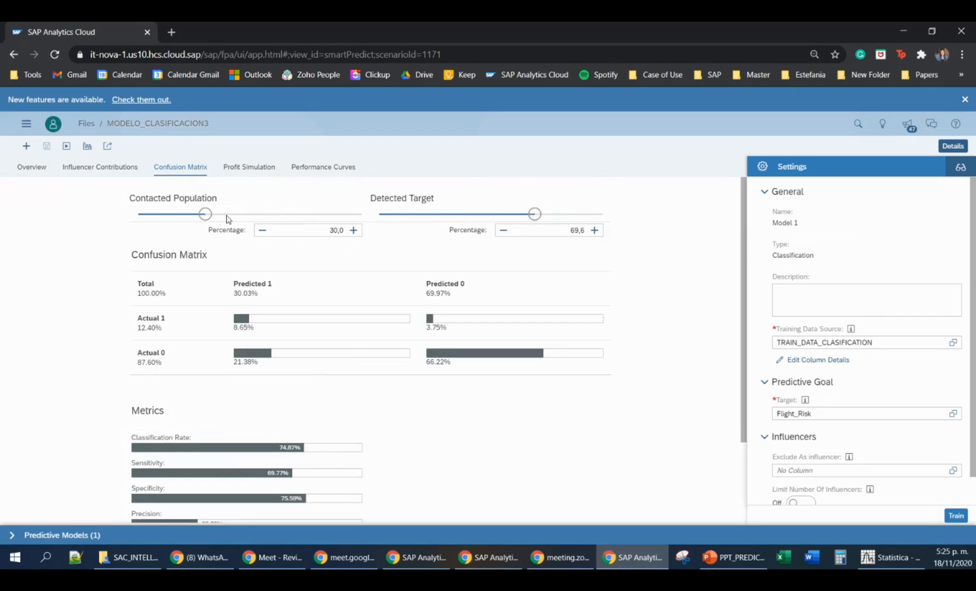
# Open the Profit Simulation and set its Contacted Population to 30 percent.
pyautogui.click(256, 167)
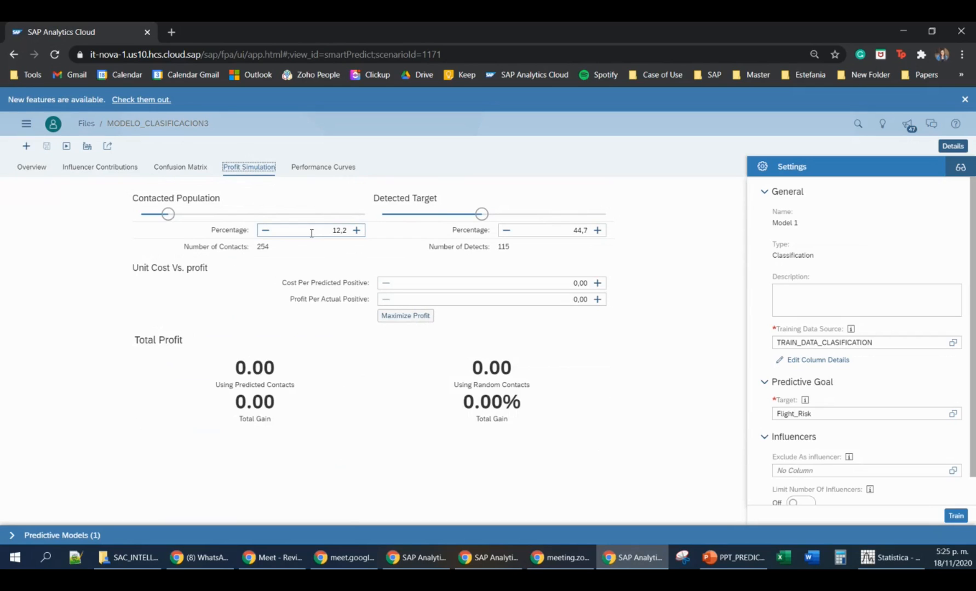
pyautogui.moveTo(321, 234); pyautogui.dragTo(392, 232)
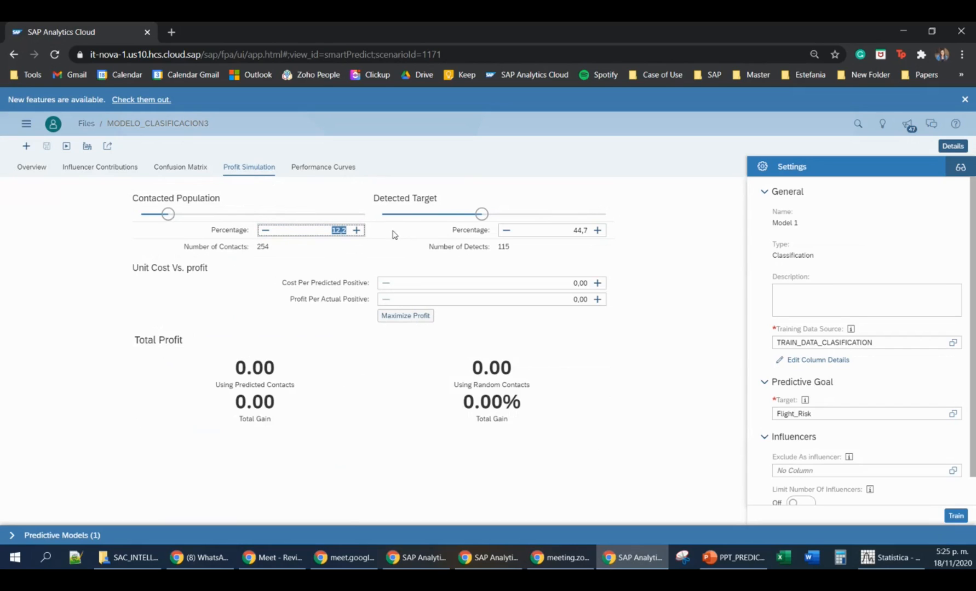
pyautogui.write('30')
pyautogui.press('Return')
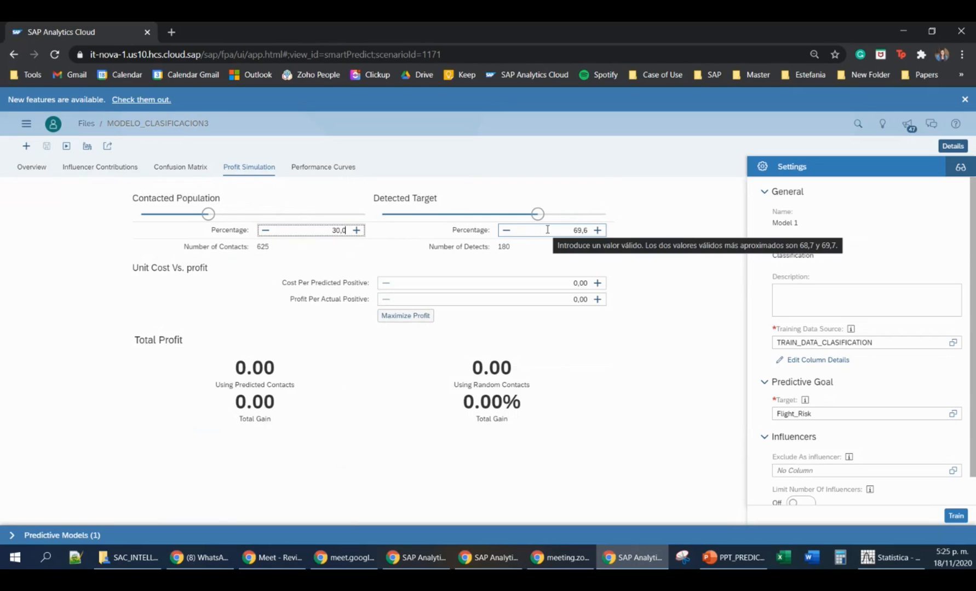
pyautogui.click(331, 230)
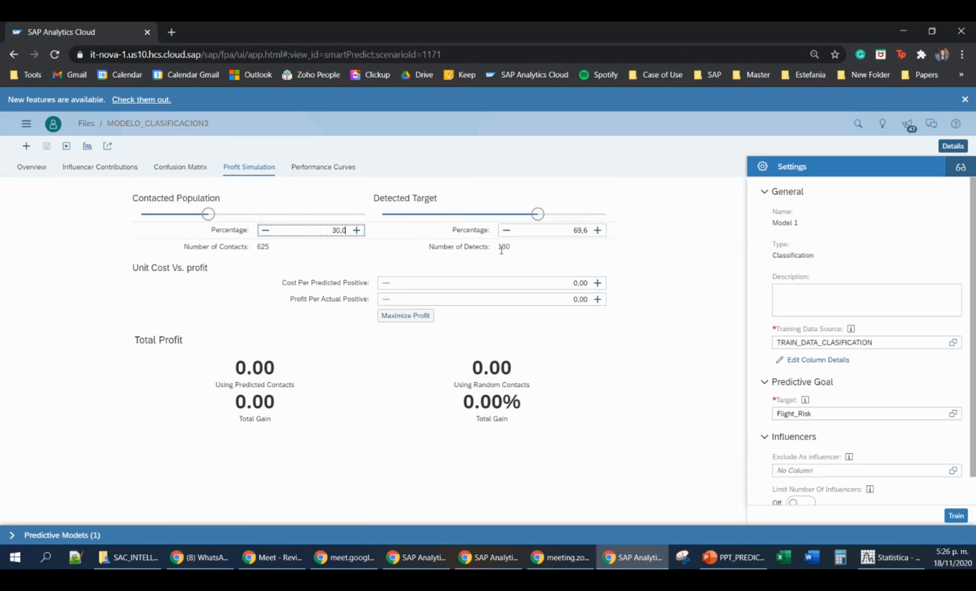
# Set the Cost Per Predicted Positive to 2000 and the Profit Per Actual Positive to 500 in the profit simulation.
pyautogui.click(547, 282)
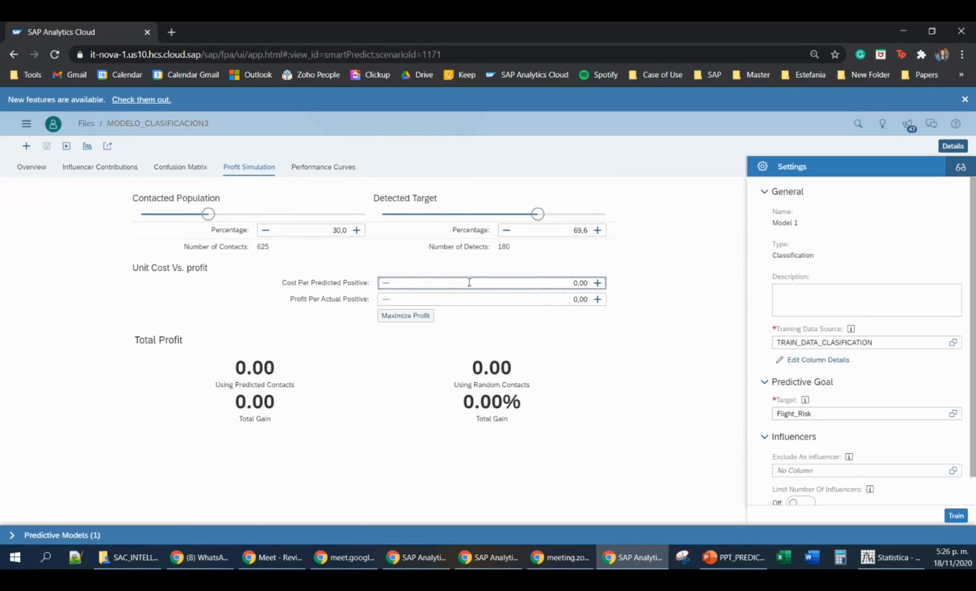
pyautogui.press('Delete')
pyautogui.press('Delete')
pyautogui.press('Delete')
pyautogui.press('Delete')
pyautogui.write('2000')
pyautogui.click(523, 295)
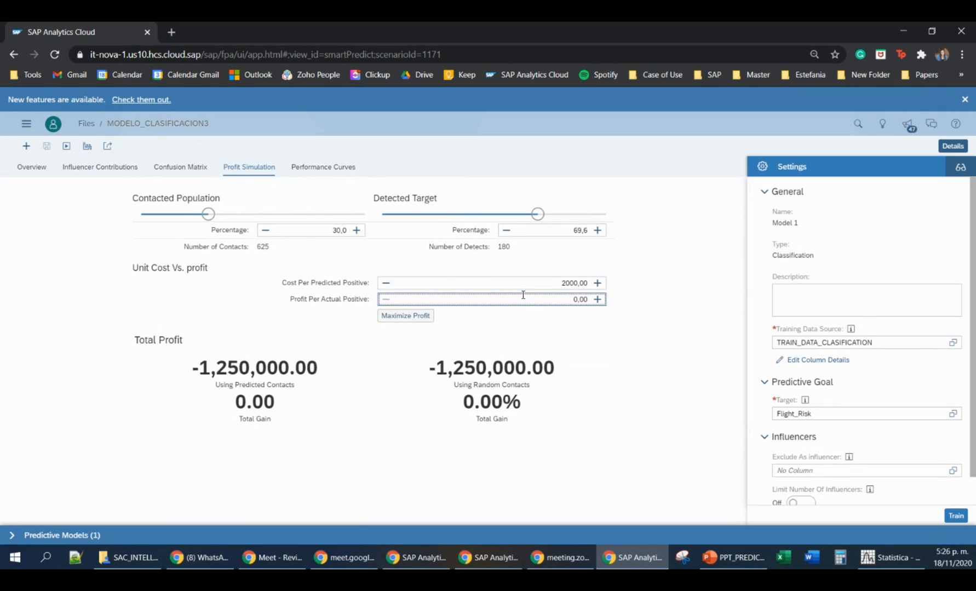
pyautogui.hotkey('ctrl', 'a')
pyautogui.write('500')
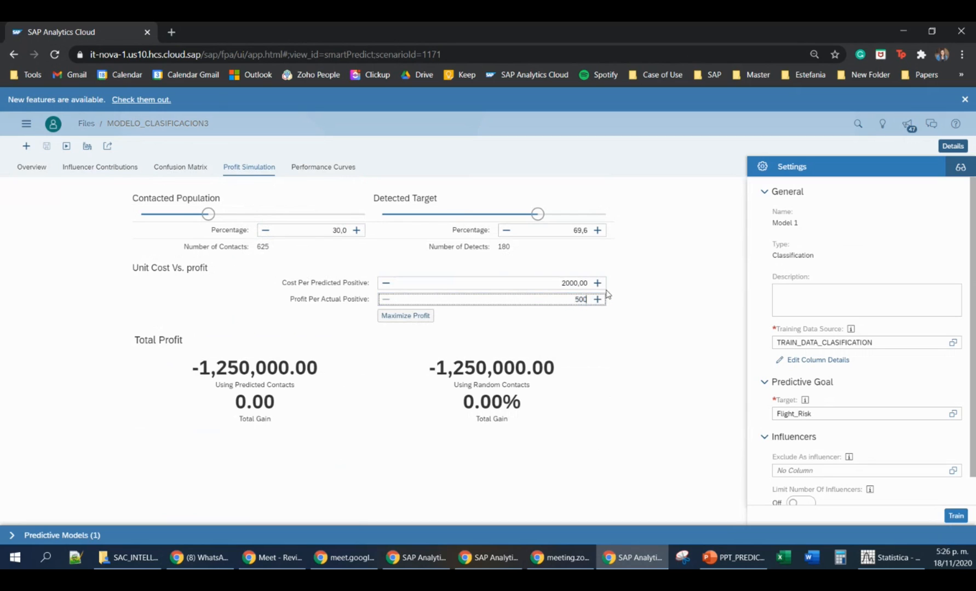
pyautogui.press('Return')
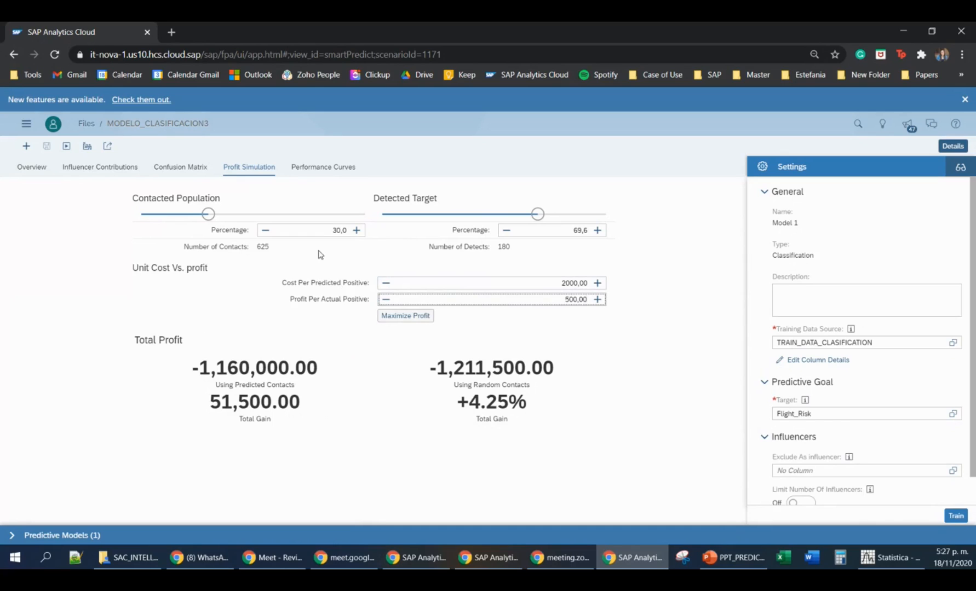
# Open the Performance Curves and inspect the validation curve at 50% population in the % Detected Target chart.
pyautogui.click(329, 165)
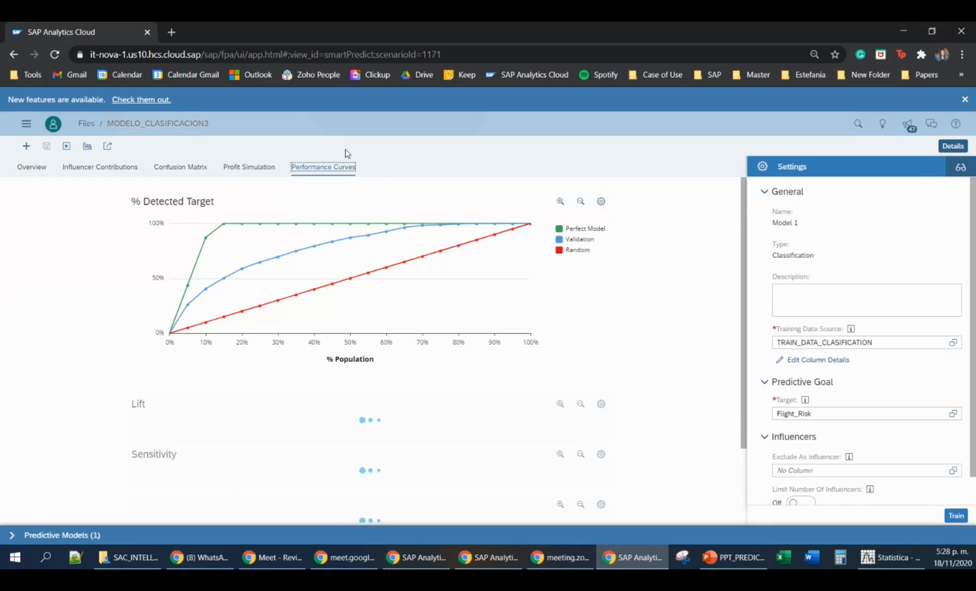
pyautogui.moveTo(351, 242)
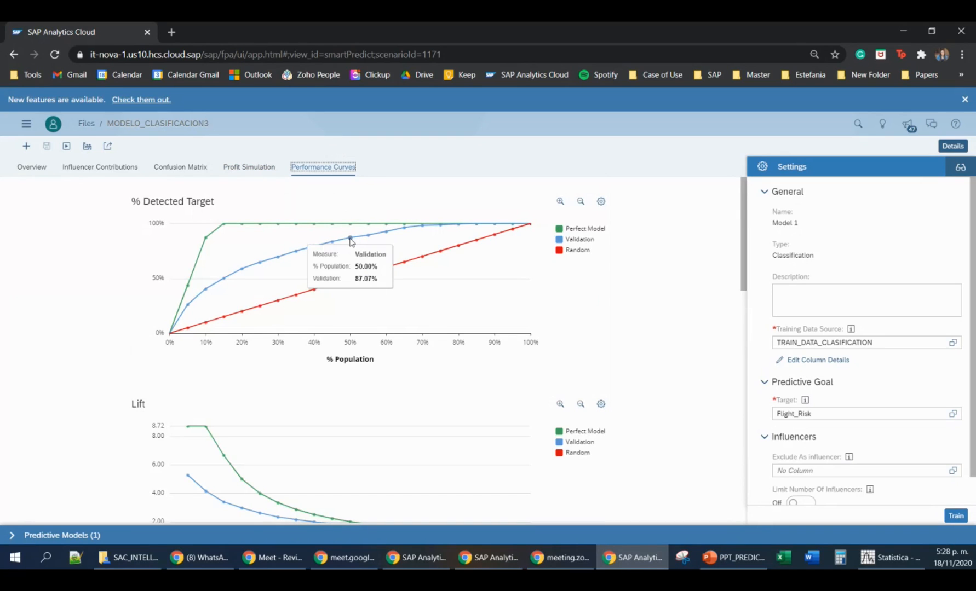
pyautogui.scroll(-1, 351, 242)
pyautogui.scroll(1, 351, 242)
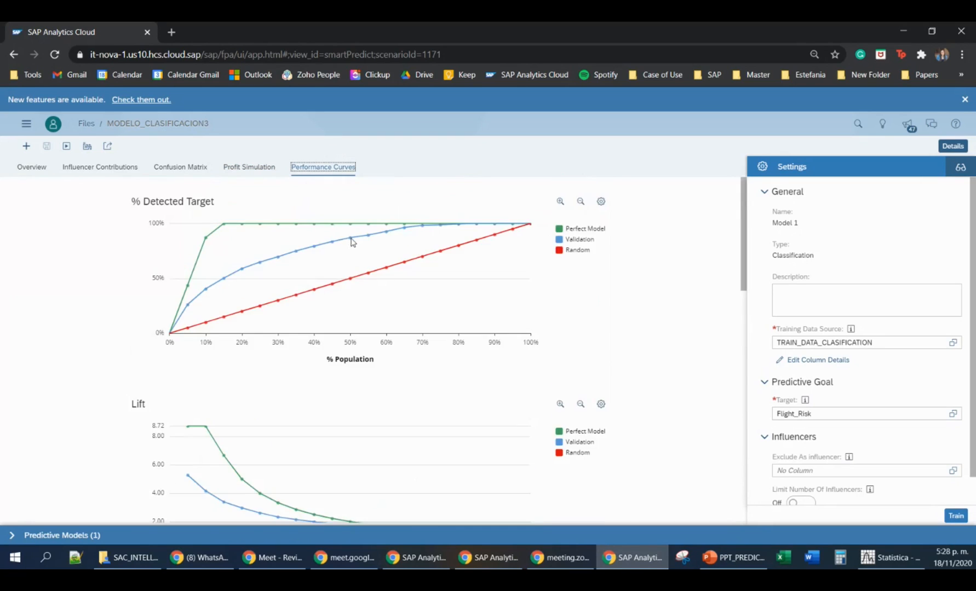
# Highlight the Perfect Model series and the Validation series in the Lift chart to compare them.
pyautogui.moveTo(447, 231)
pyautogui.scroll(-2, 378, 319)
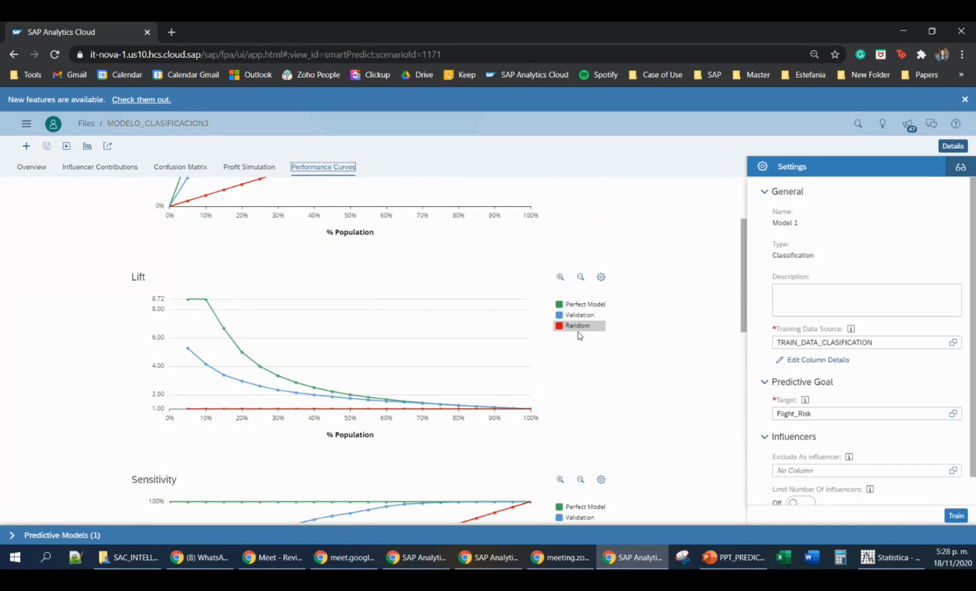
pyautogui.click(596, 307)
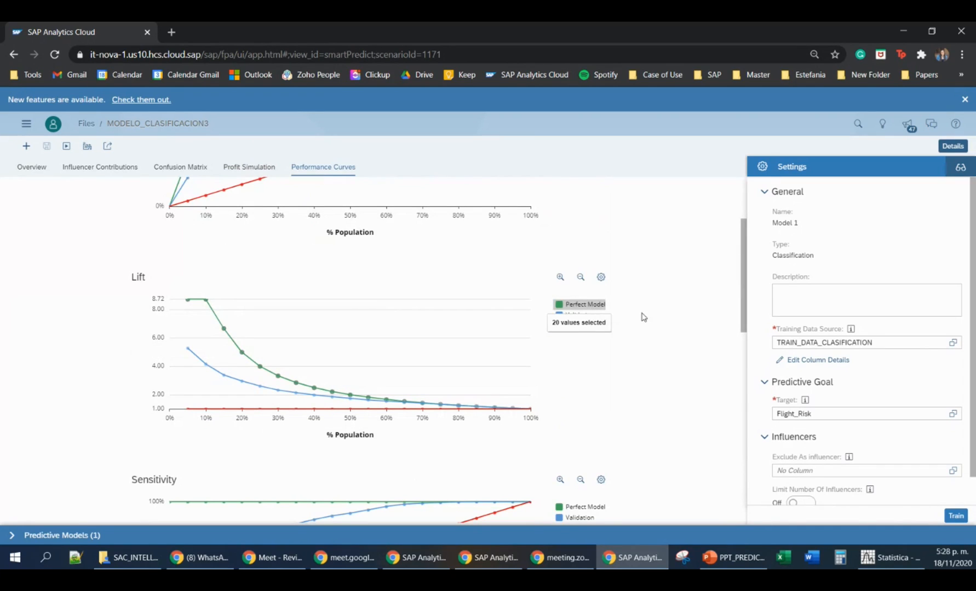
pyautogui.click(569, 329)
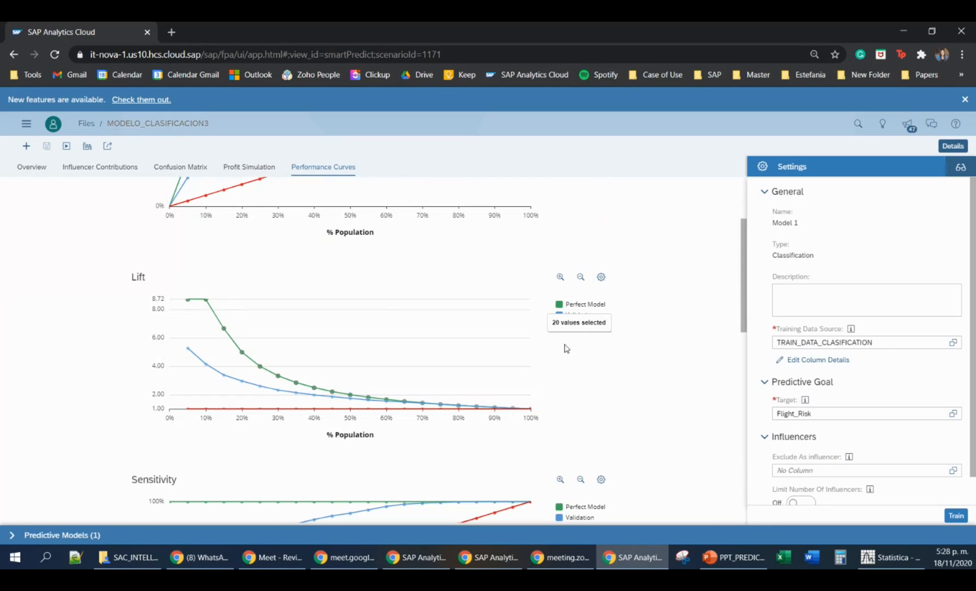
pyautogui.click(577, 315)
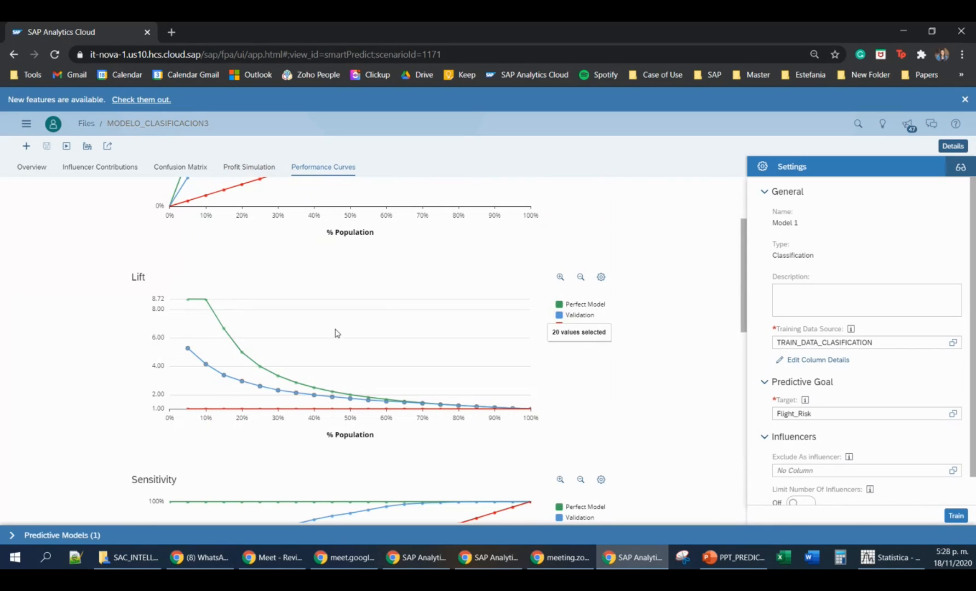
# Review the Sensitivity and Lorenz curves and switch the Density chart to the Training data.
pyautogui.scroll(-4, 336, 333)
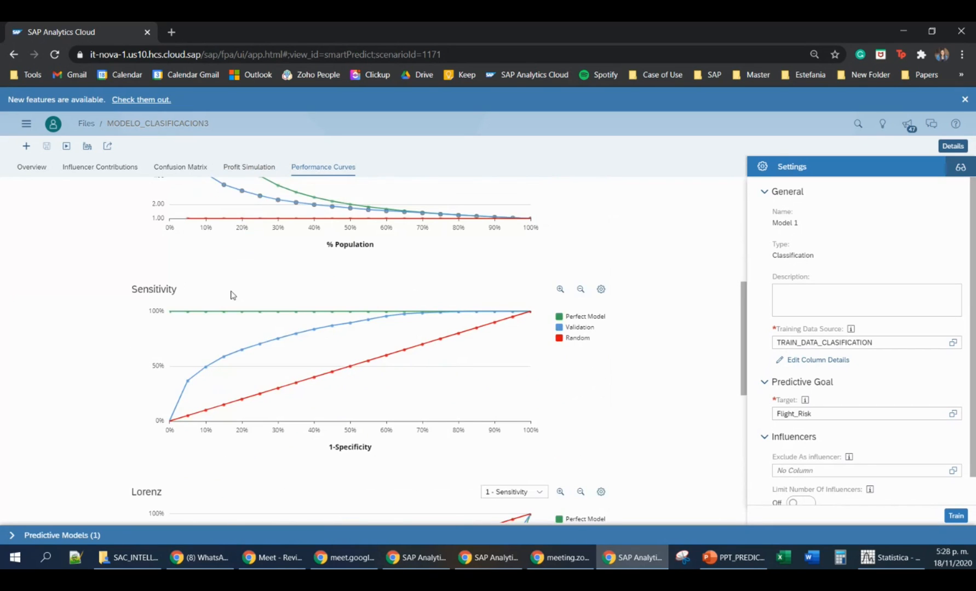
pyautogui.scroll(-4, 231, 295)
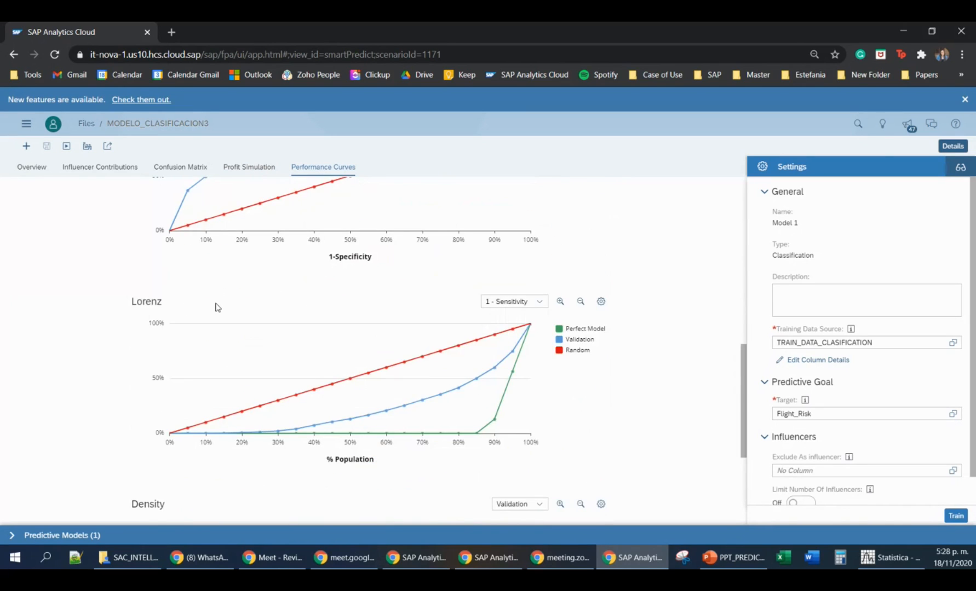
pyautogui.scroll(-4, 217, 307)
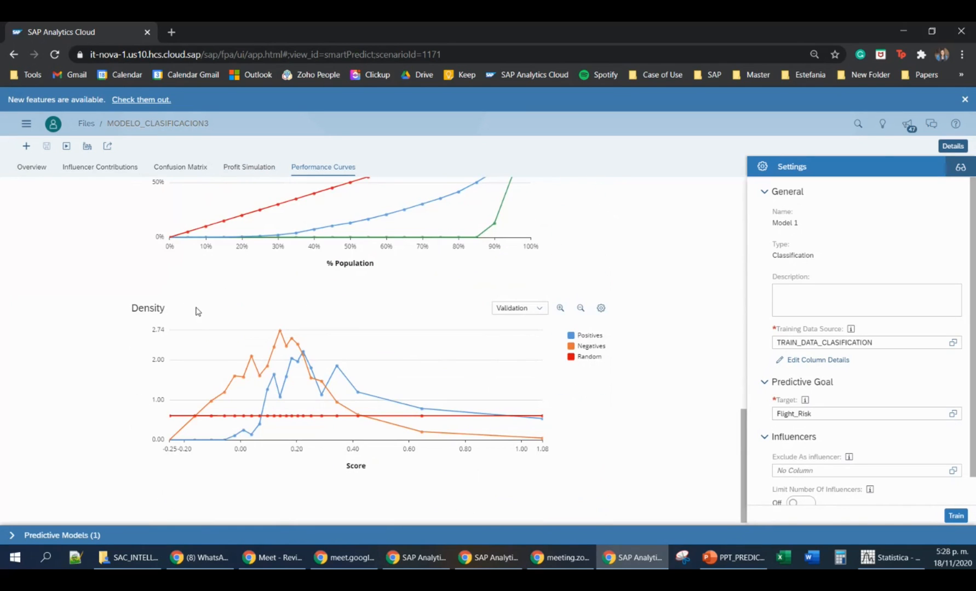
pyautogui.click(538, 308)
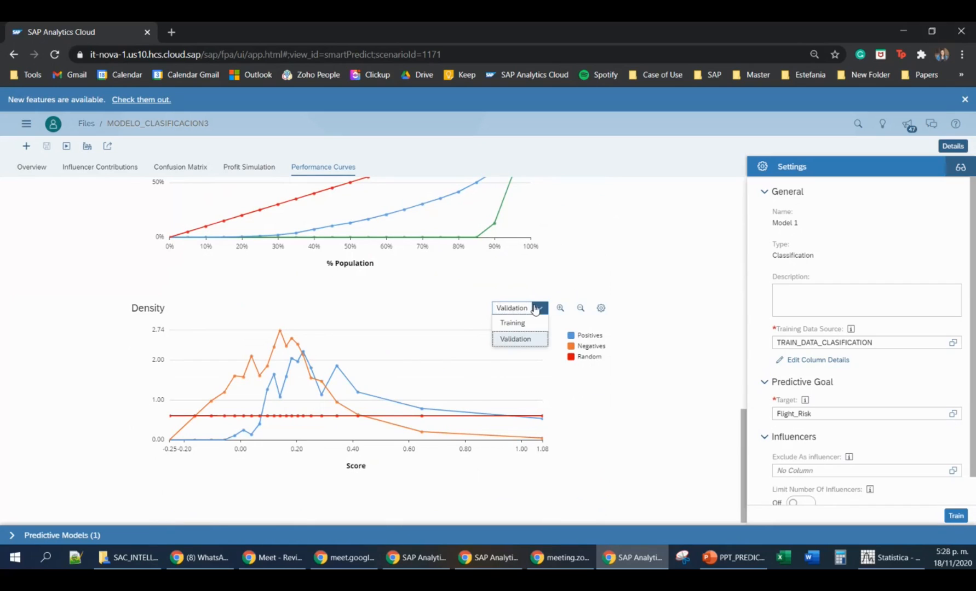
pyautogui.click(513, 324)
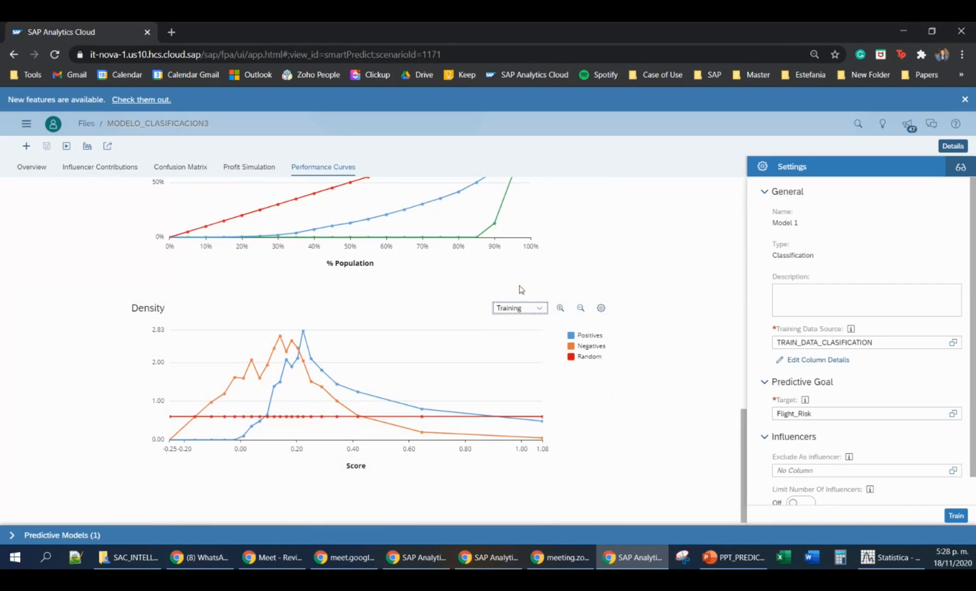
pyautogui.click(536, 316)
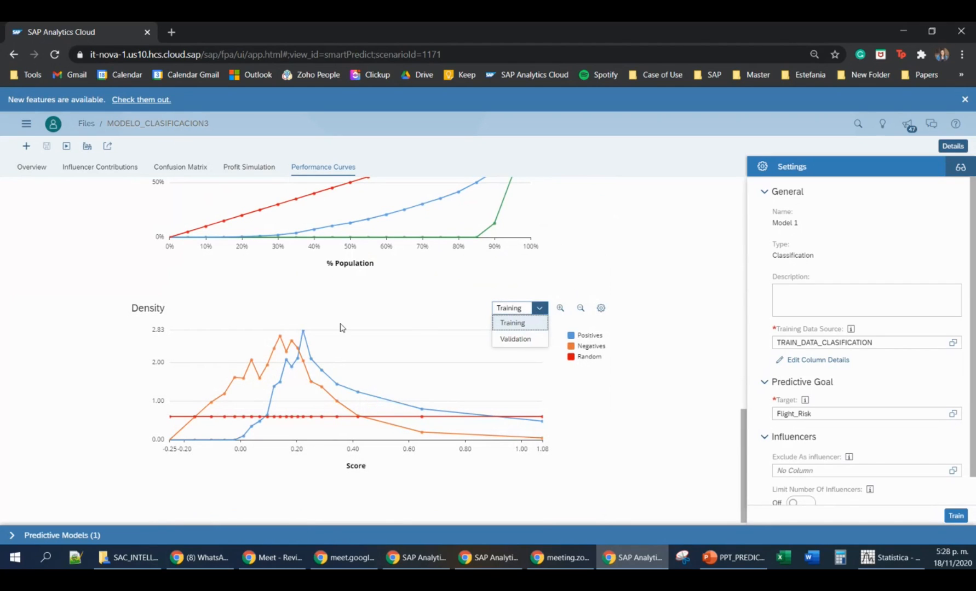
pyautogui.click(406, 326)
# Inspect the Apply Predictive Model options for data source and generated dataset, then close them without applying the model.
pyautogui.scroll(10, 418, 386)
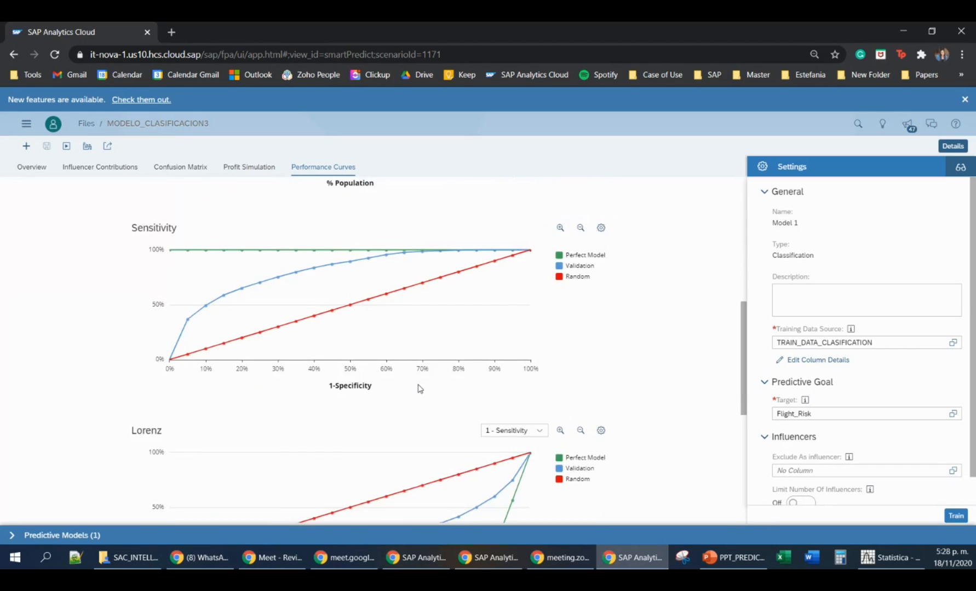
pyautogui.scroll(1, 419, 387)
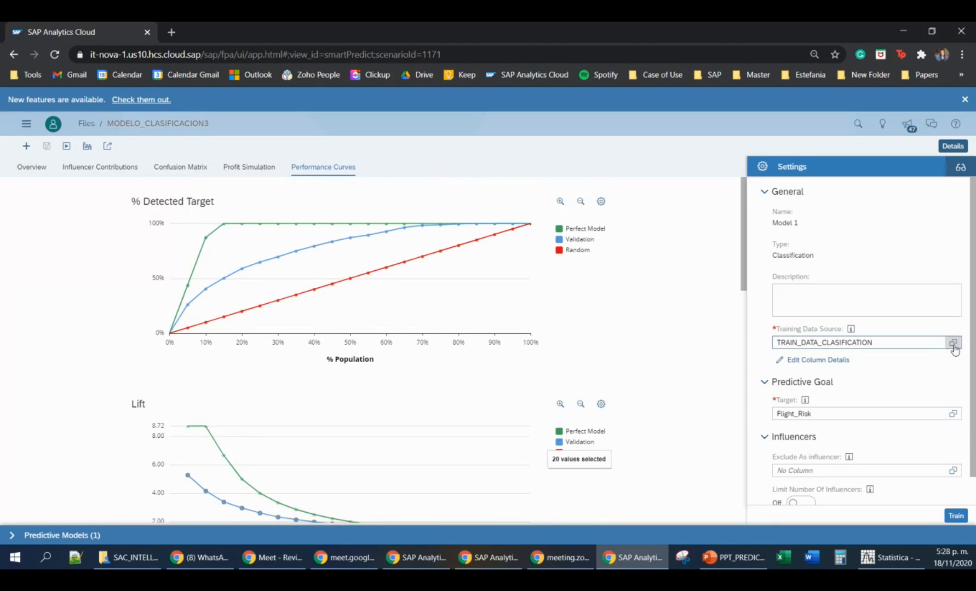
pyautogui.scroll(-1, 944, 366)
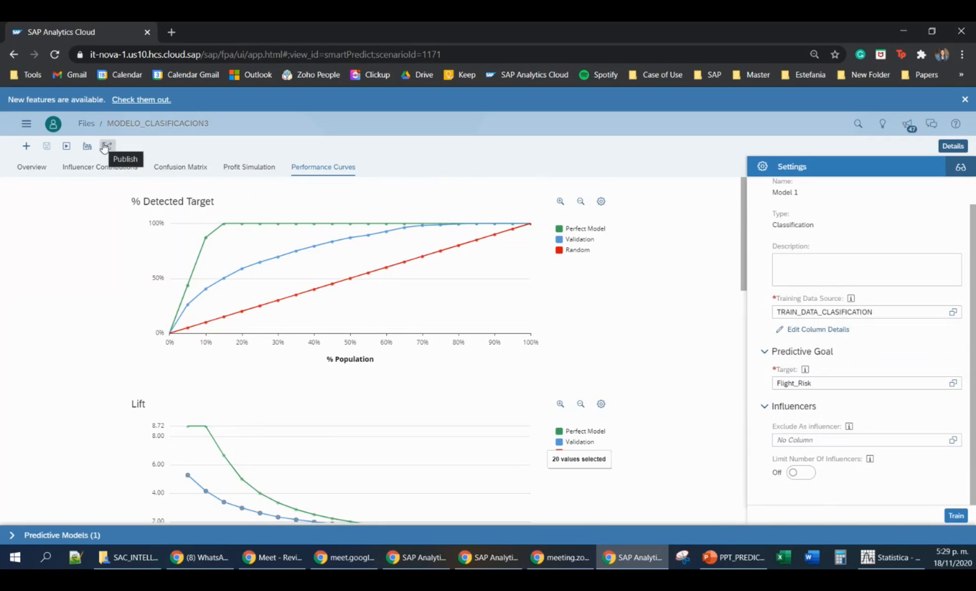
pyautogui.click(87, 147)
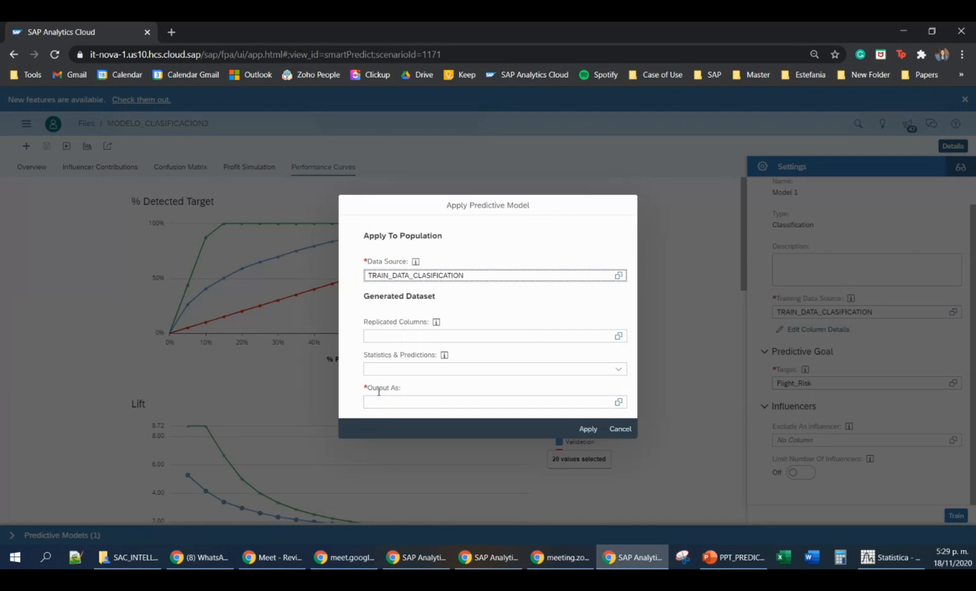
pyautogui.click(619, 430)
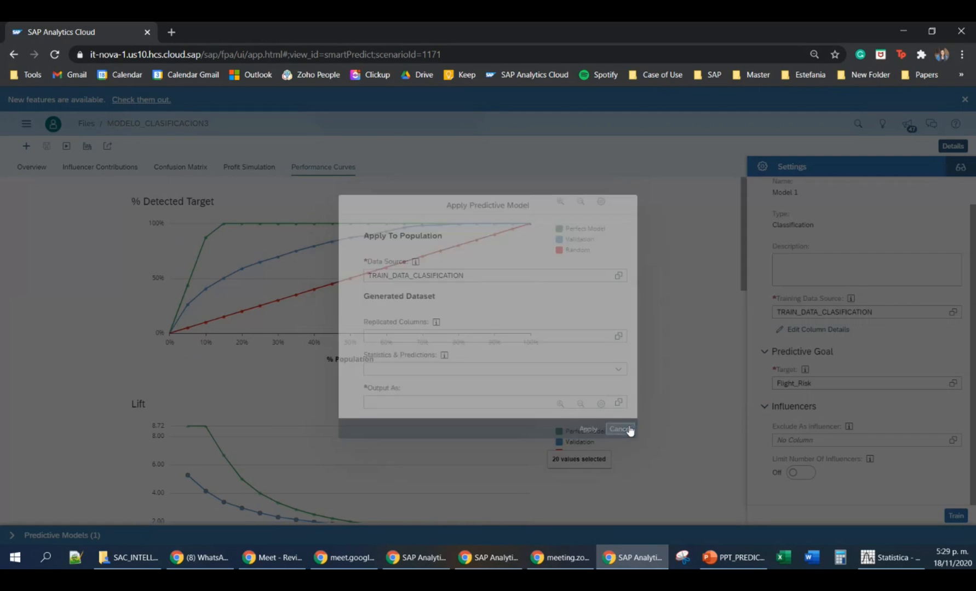
# Open the OUTPUT_CLASIFICATION_2 dataset from the files and examine its columns from Age through to the final prediction columns.
pyautogui.click(88, 125)
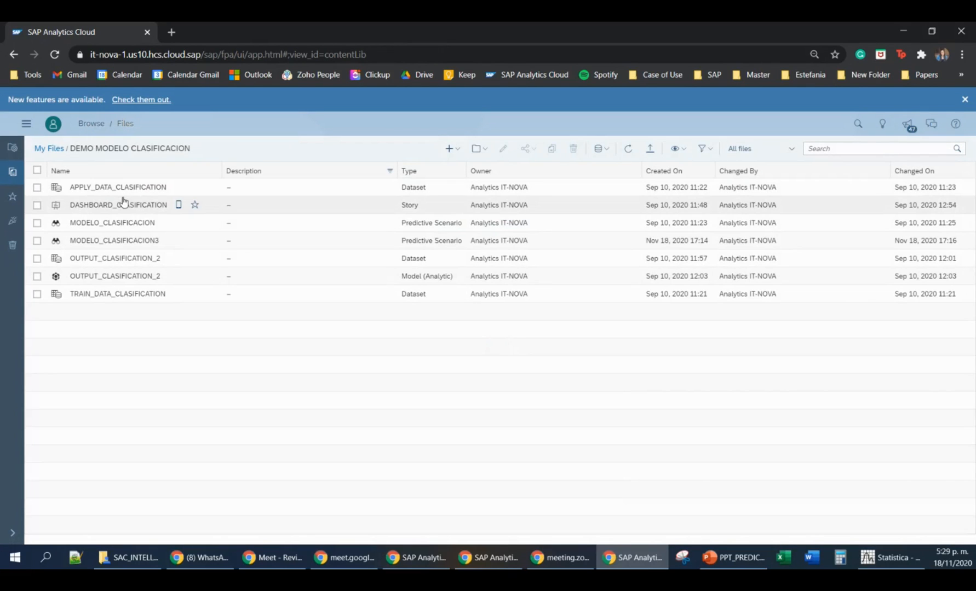
pyautogui.click(114, 259)
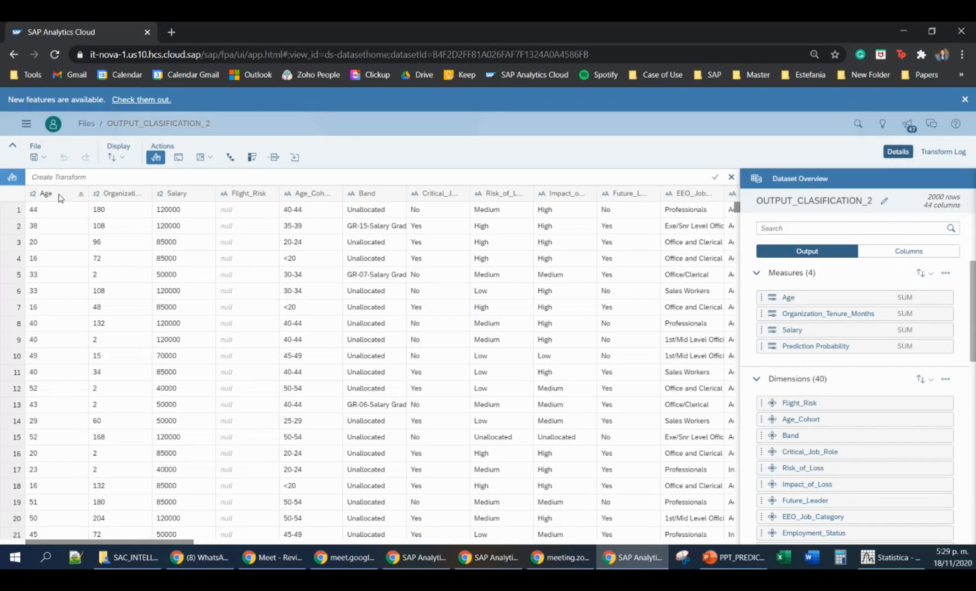
pyautogui.click(57, 194)
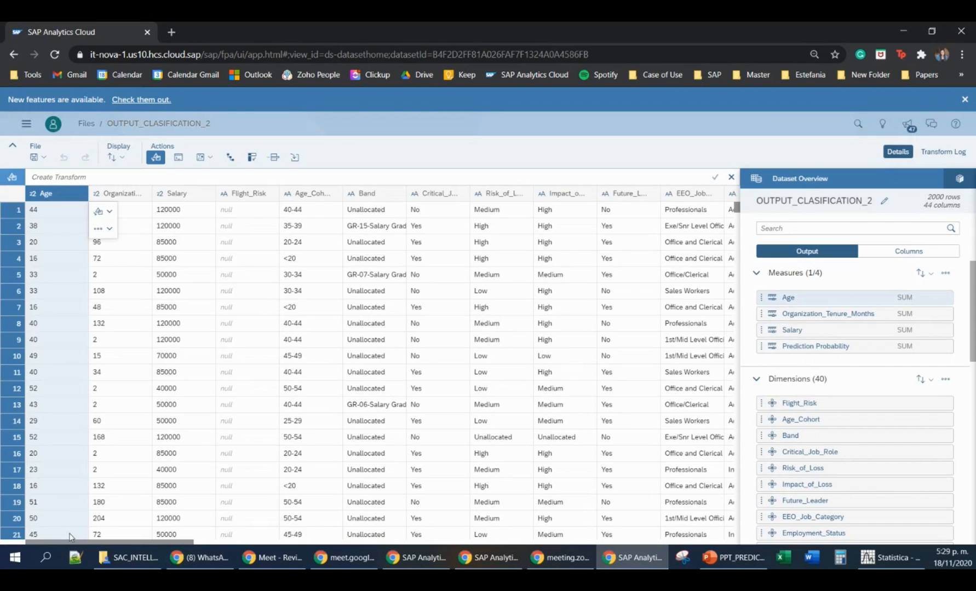
pyautogui.moveTo(91, 540); pyautogui.dragTo(651, 533)
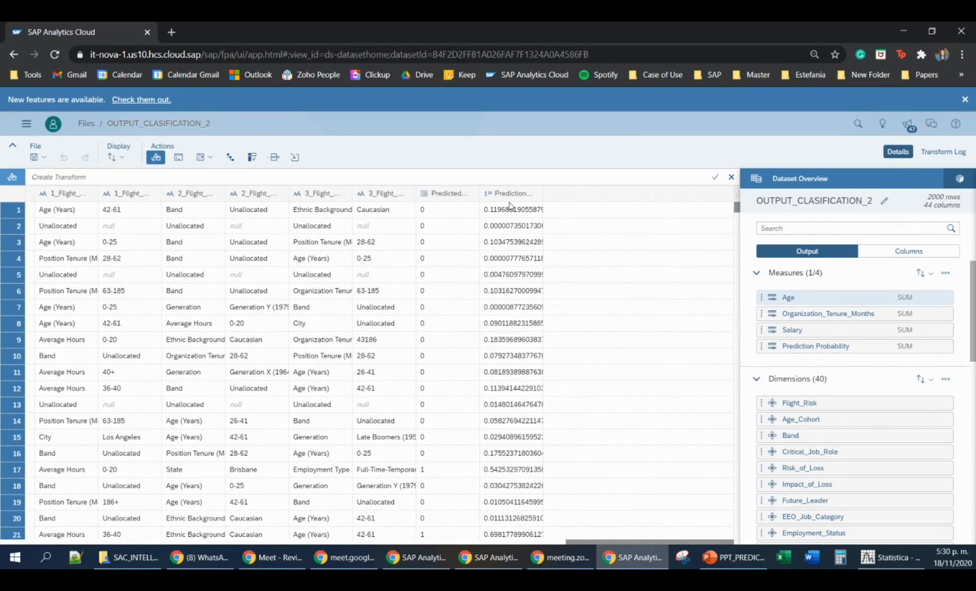
# Widen the Prediction Probability and Predicted Category columns so their full names and values are readable.
pyautogui.click(542, 196)
pyautogui.moveTo(543, 194); pyautogui.dragTo(650, 191)
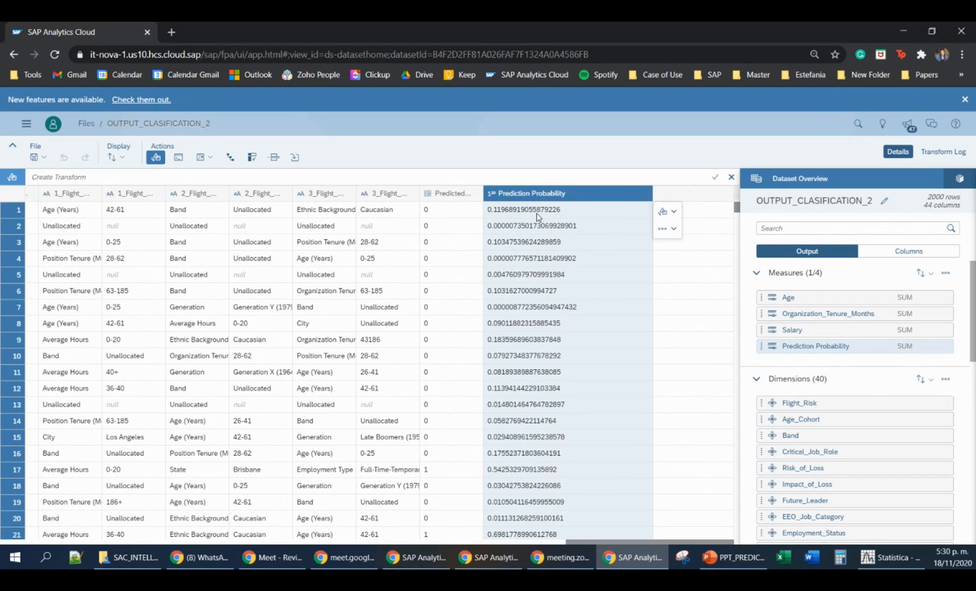
pyautogui.moveTo(482, 193); pyautogui.dragTo(531, 191)
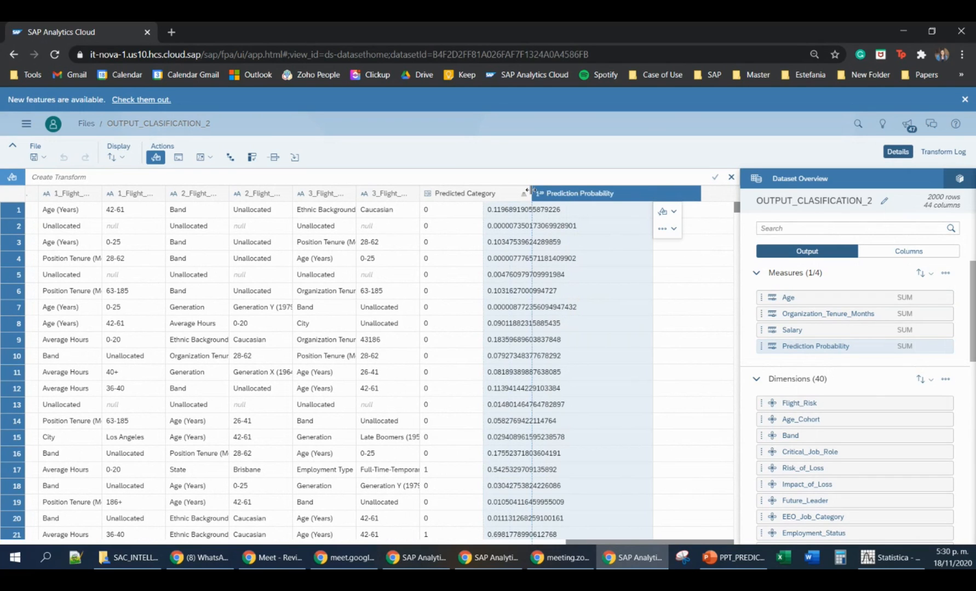
# Compare the Predicted Category and Prediction Probability columns down to the dataset's last row.
pyautogui.click(459, 194)
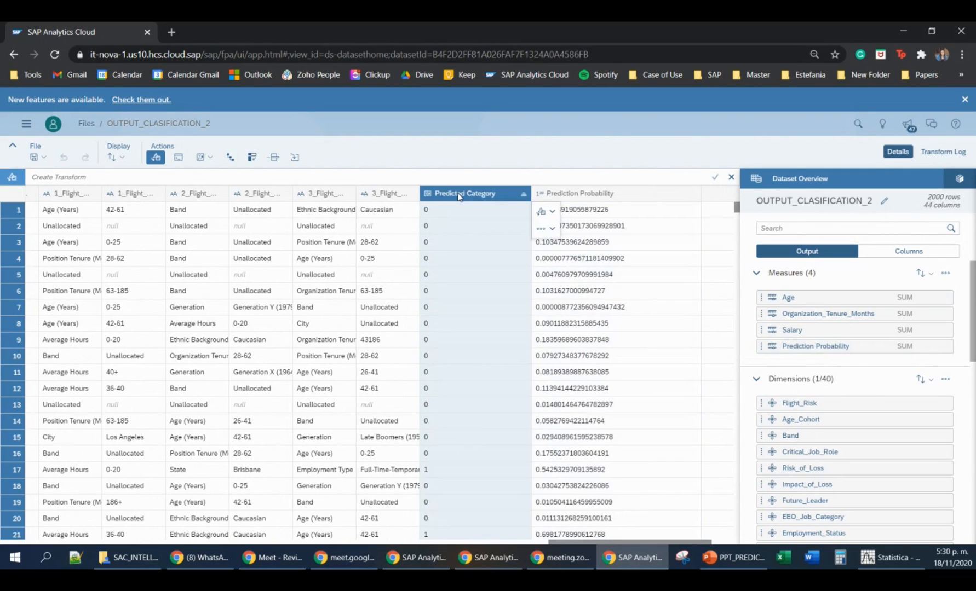
pyautogui.click(561, 195)
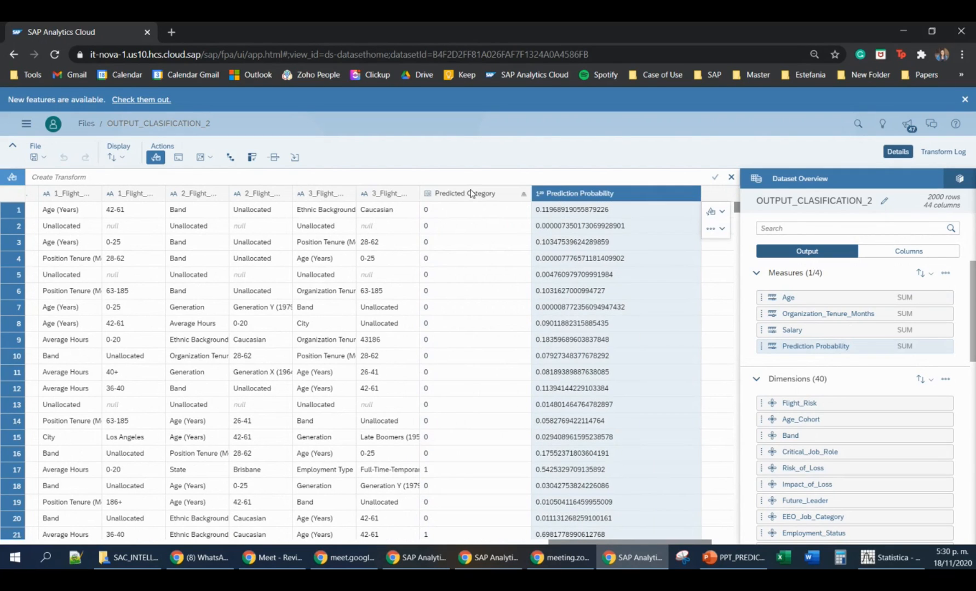
pyautogui.click(471, 193)
pyautogui.click(587, 198)
pyautogui.scroll(-2, 740, 245)
pyautogui.moveTo(740, 245); pyautogui.dragTo(737, 545)
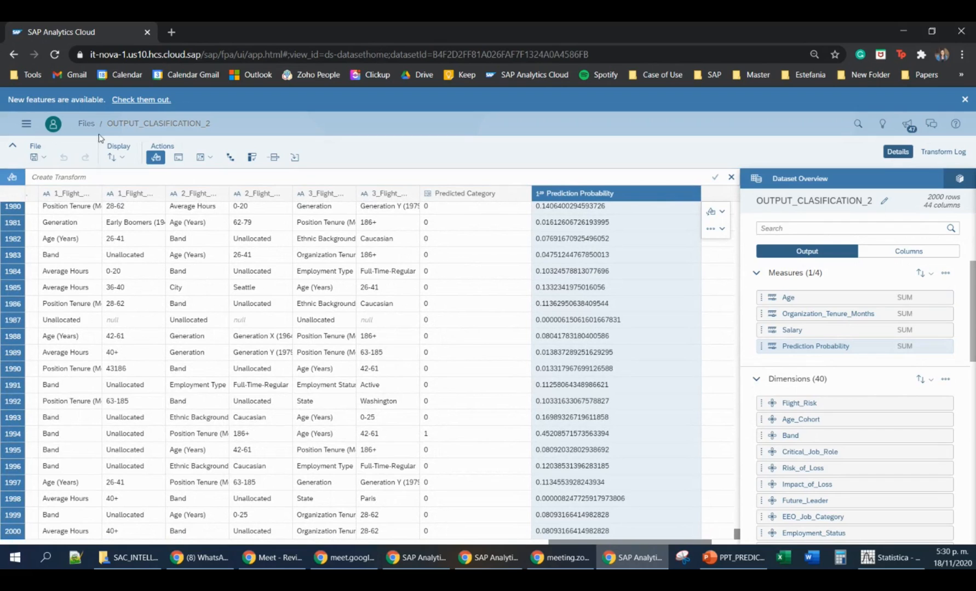
# Open the DASHBOARD_CLASIFICATION story and inspect the false and true bars in the Predicted Category chart.
pyautogui.click(88, 123)
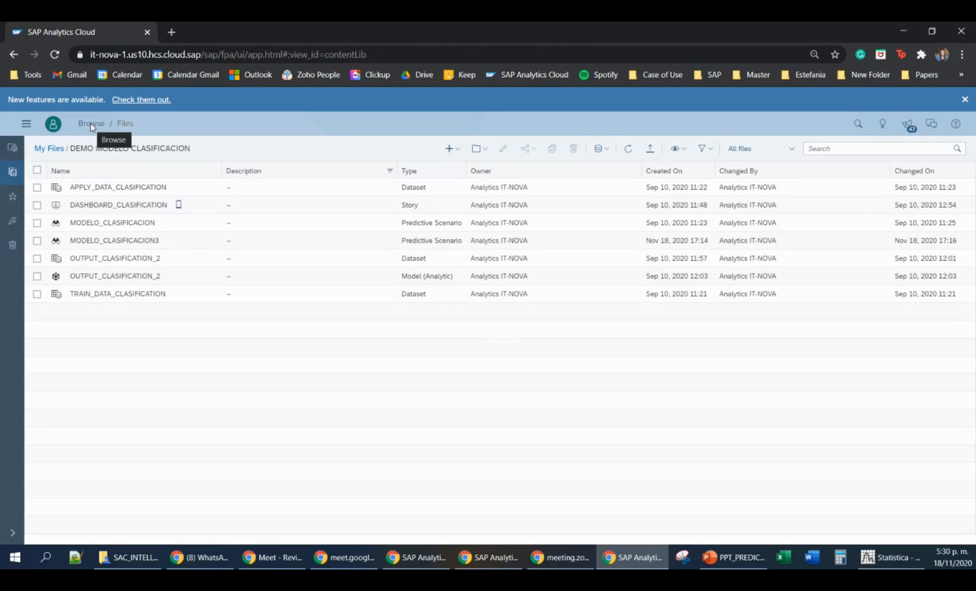
pyautogui.click(98, 206)
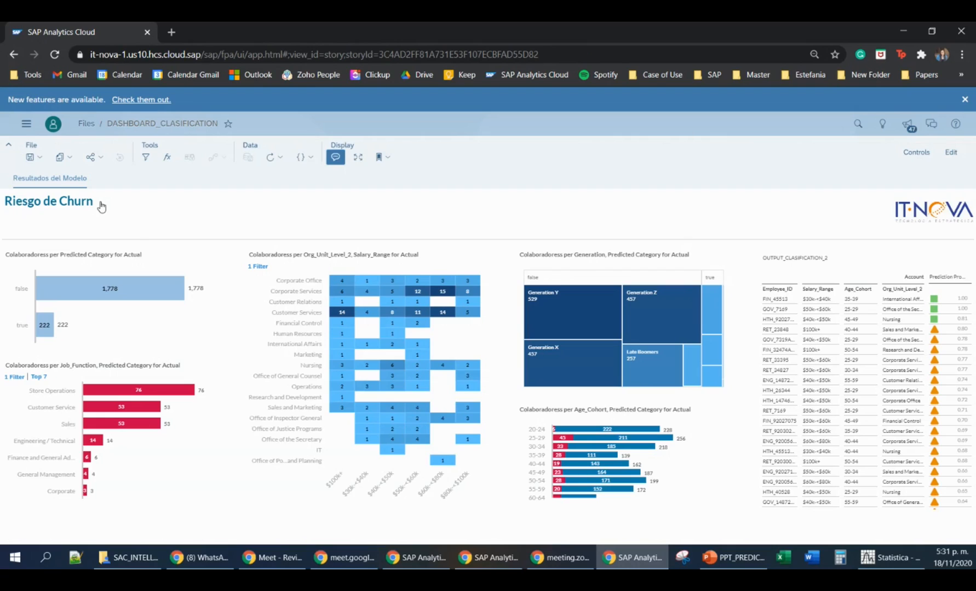
pyautogui.moveTo(111, 289)
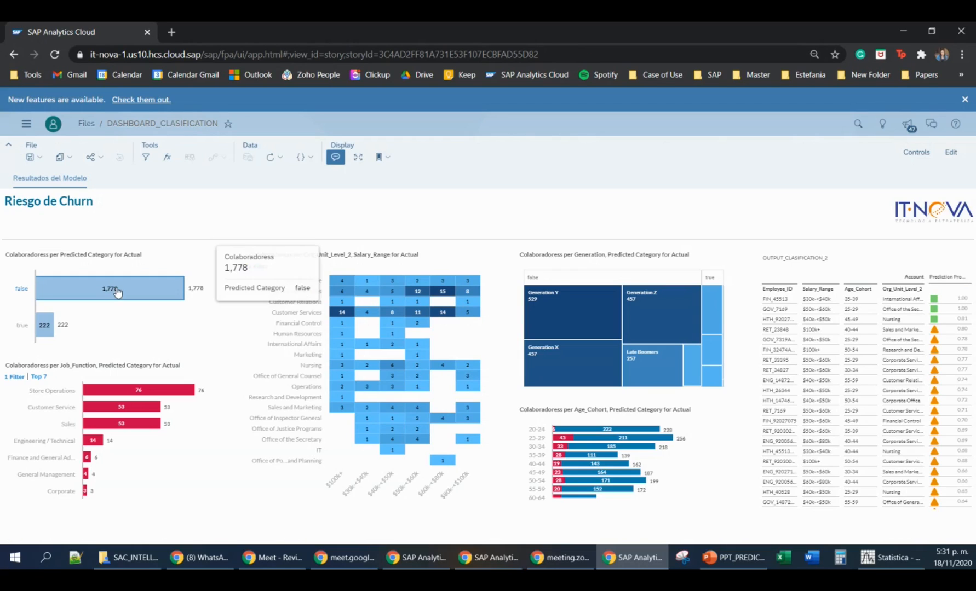
pyautogui.moveTo(45, 330)
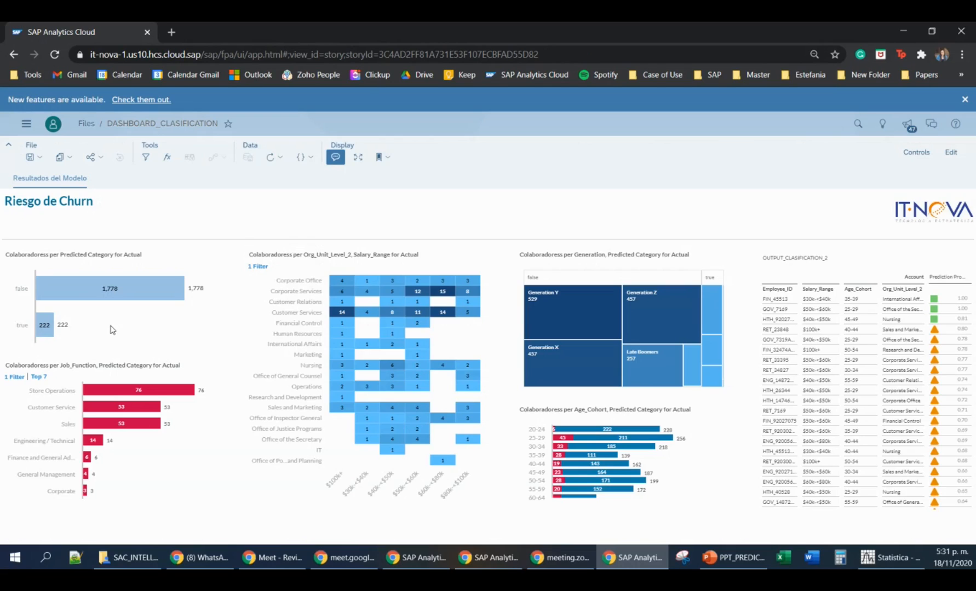
# Inspect the Job_Function chart's bars for Store Operations, Customer Service, Sales and the smaller functions.
pyautogui.moveTo(113, 390)
pyautogui.moveTo(104, 426)
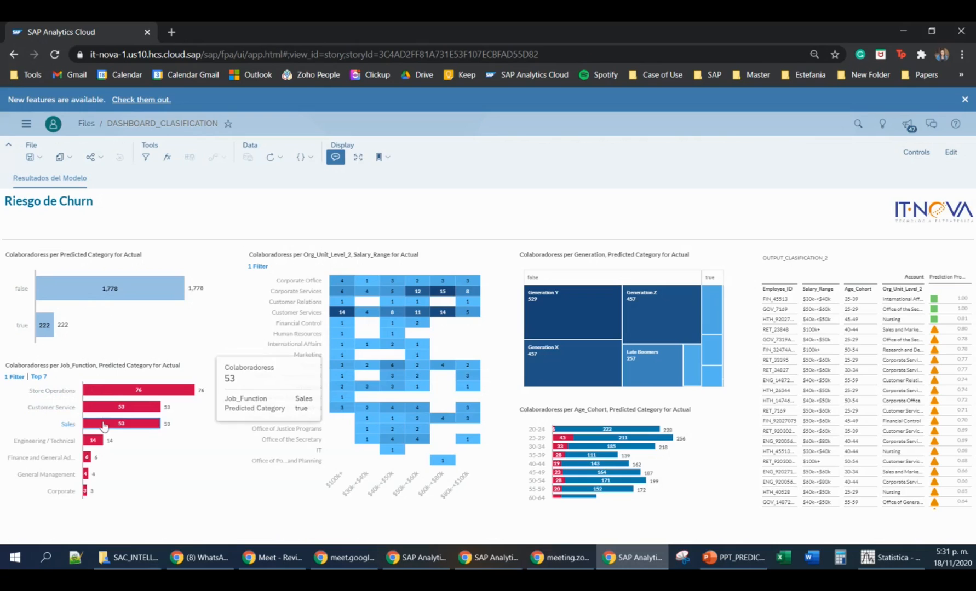
pyautogui.moveTo(85, 459)
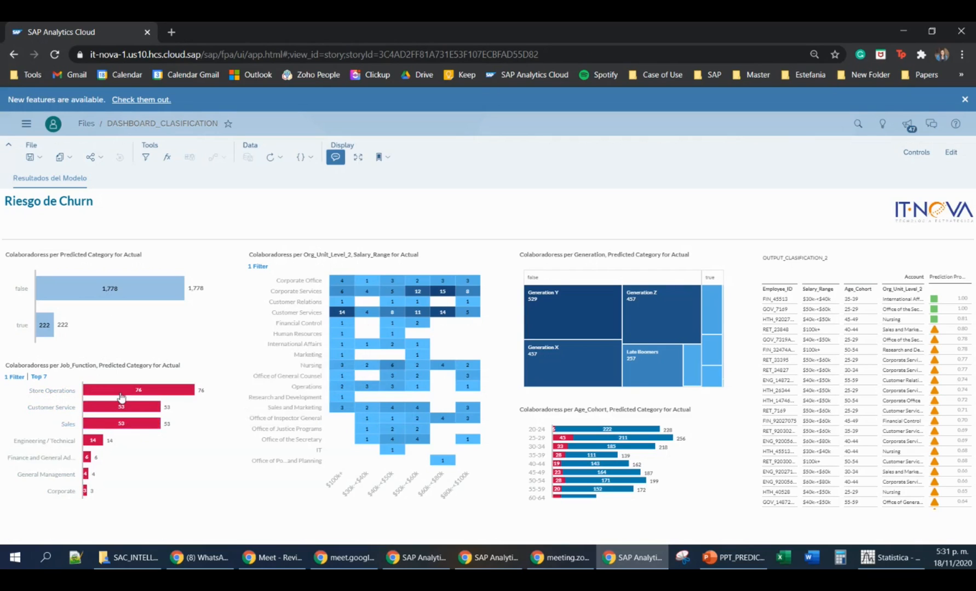
pyautogui.moveTo(127, 412)
pyautogui.moveTo(163, 390)
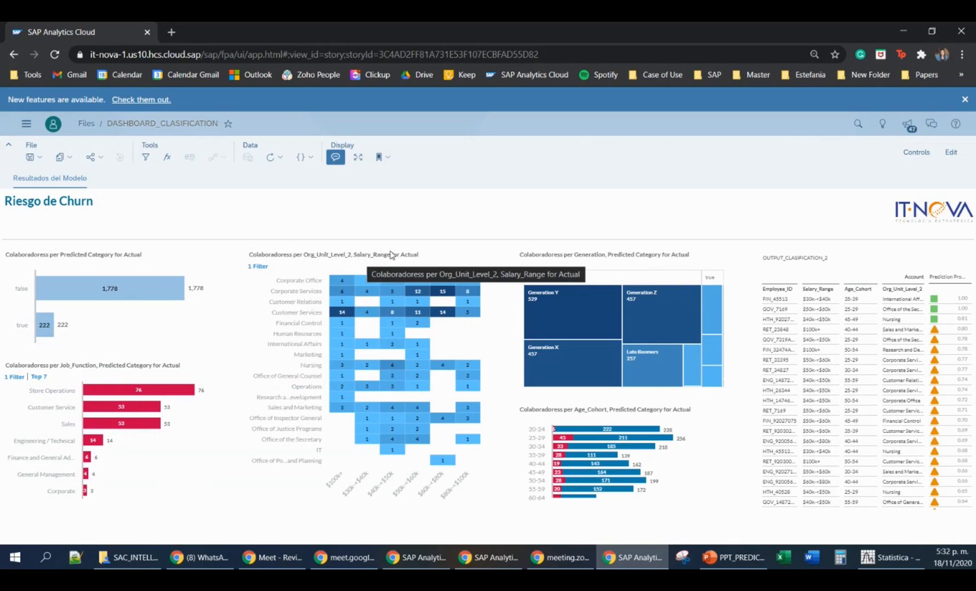
# Examine the Org_Unit_Level_2 by Salary_Range heat map, focusing on the darkest Corporate Services and Customer Services cells.
pyautogui.moveTo(346, 286)
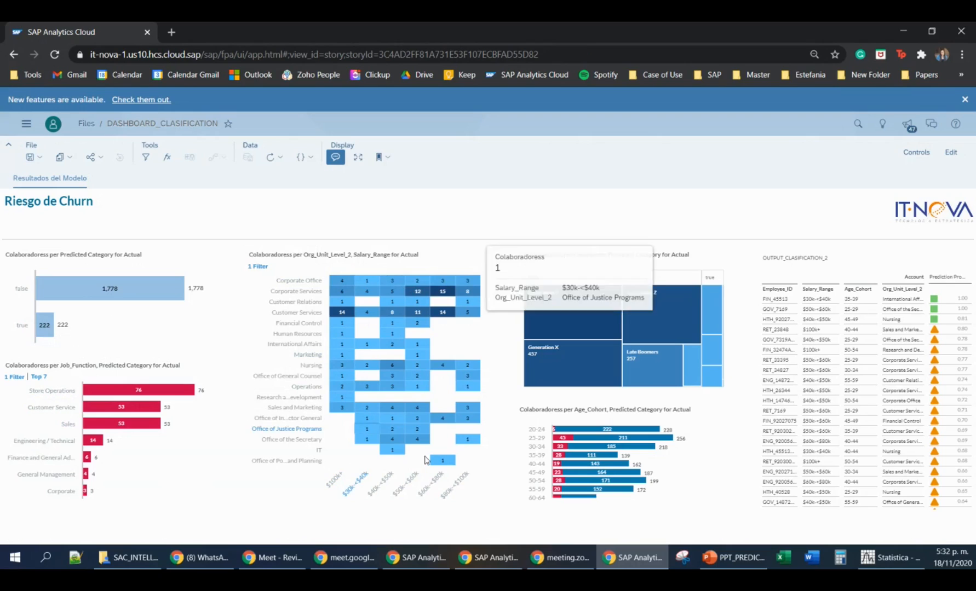
pyautogui.moveTo(462, 294)
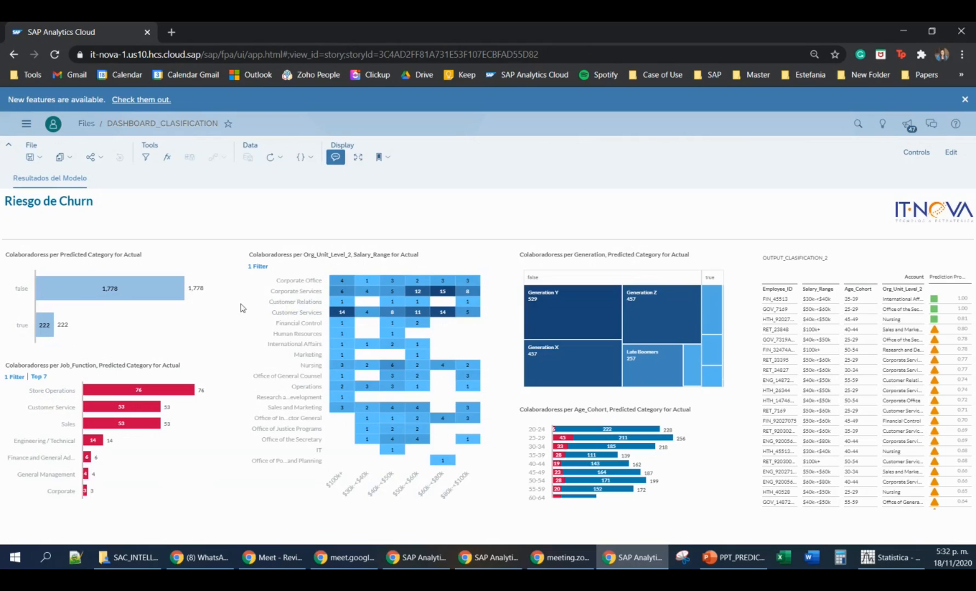
pyautogui.moveTo(343, 318)
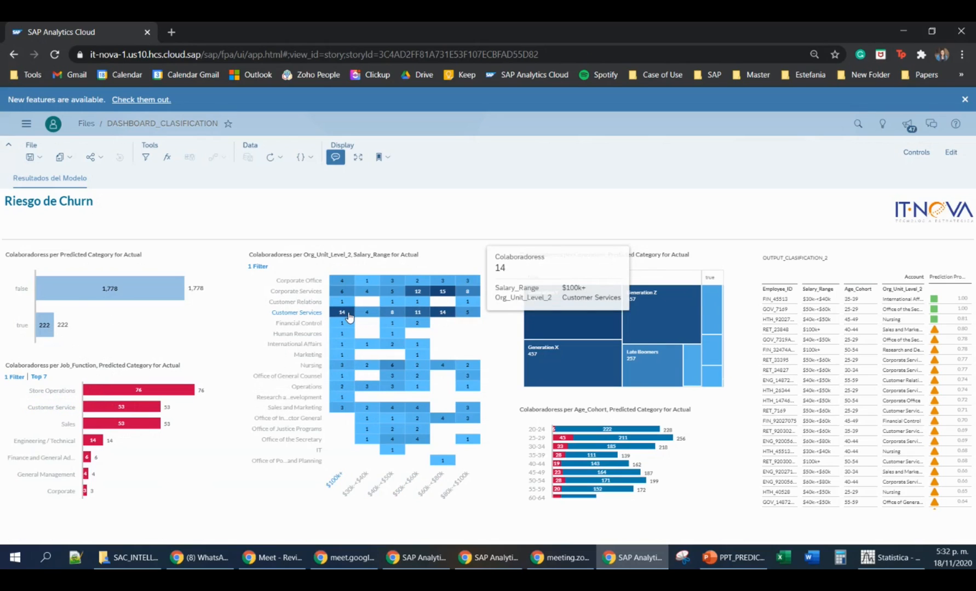
pyautogui.moveTo(442, 316)
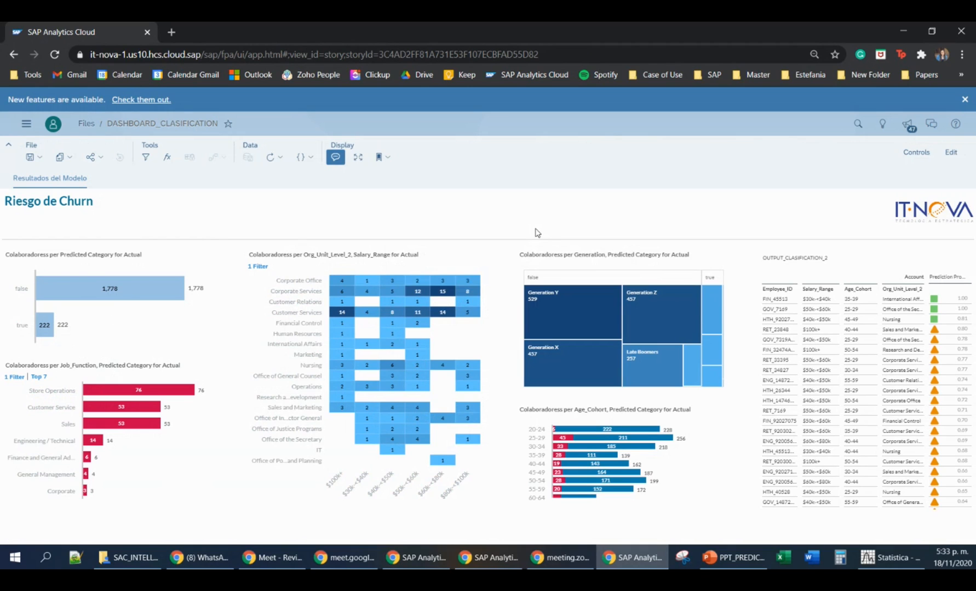
# Inspect the false-category blocks in the Generation treemap, including Generation X and Late Boomers.
pyautogui.moveTo(543, 301)
pyautogui.moveTo(557, 366)
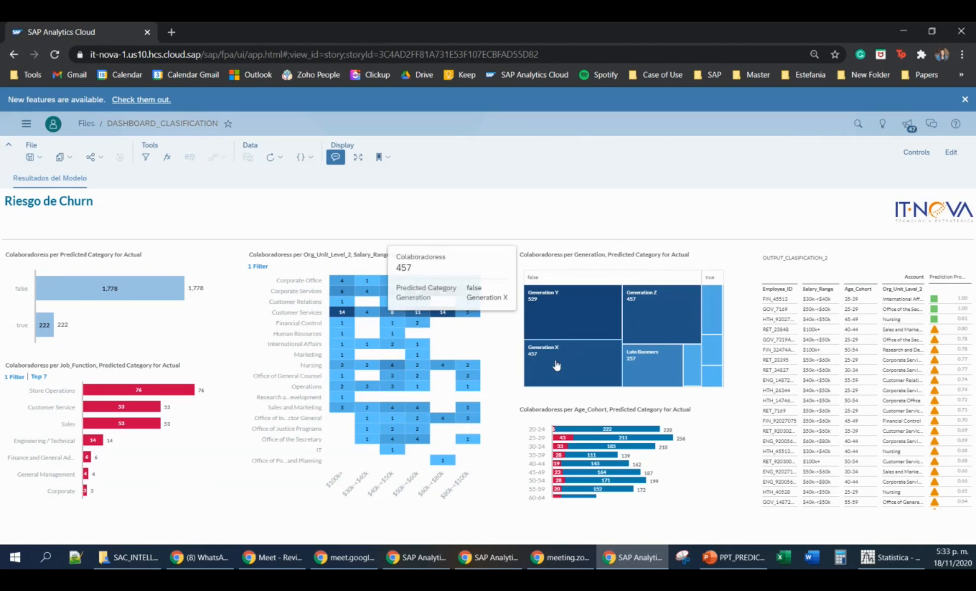
pyautogui.moveTo(634, 364)
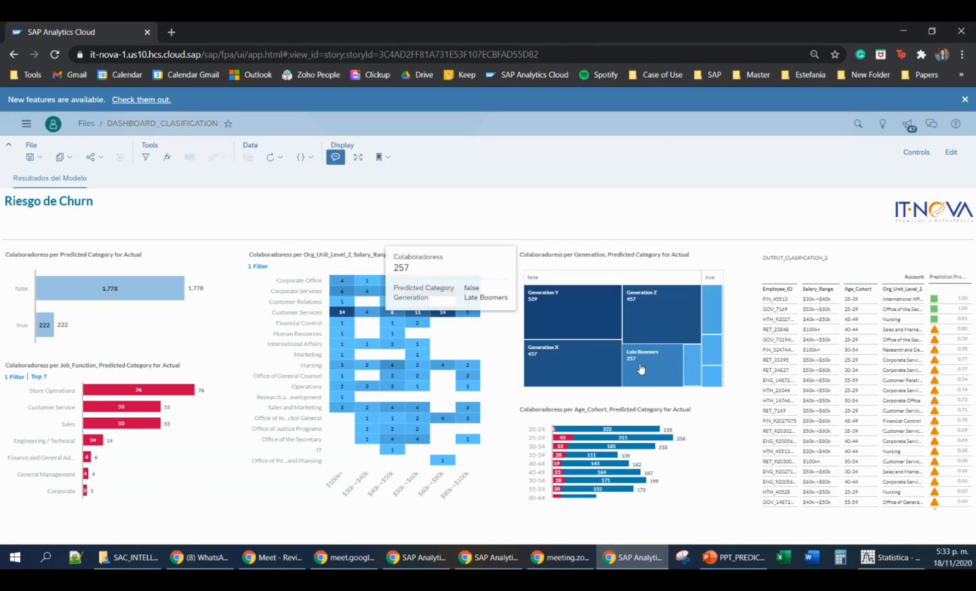
pyautogui.moveTo(693, 362)
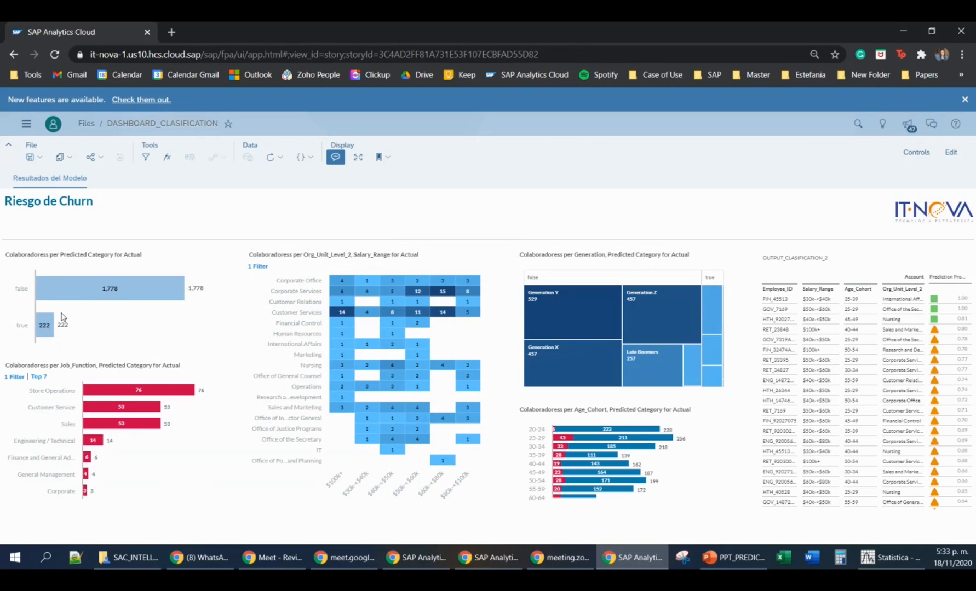
# Filter the dashboard to the true predicted category and inspect the Generation treemap's blocks, from Generation Y to Early Boomers.
pyautogui.click(44, 324)
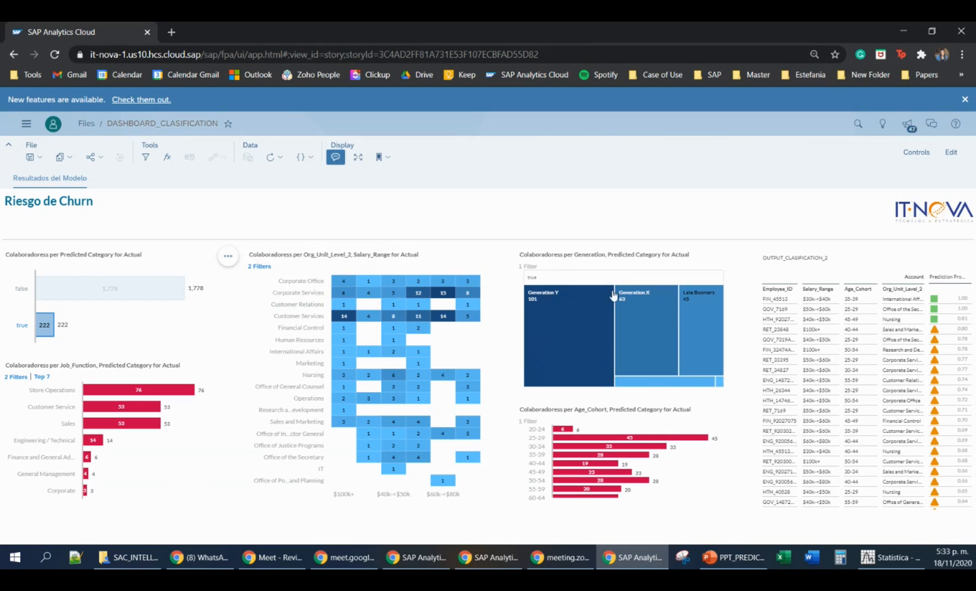
pyautogui.moveTo(704, 302)
pyautogui.moveTo(681, 387)
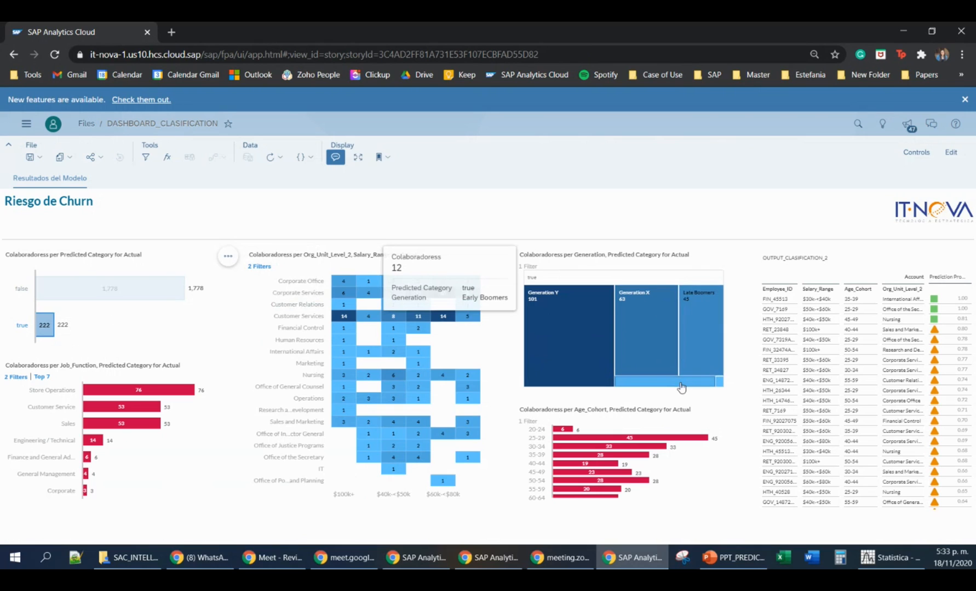
pyautogui.moveTo(572, 323)
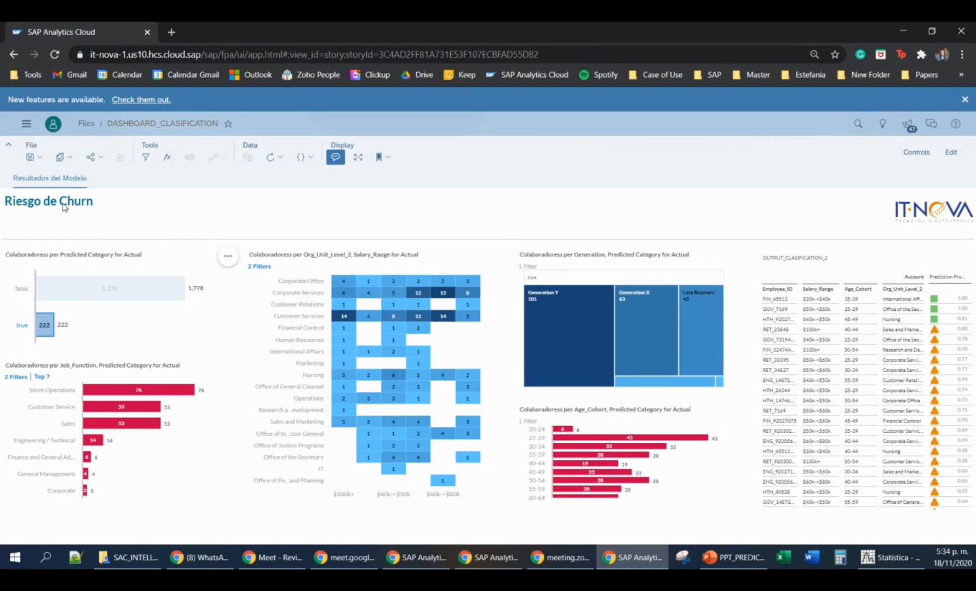
# Clear the true category filter and examine the Age_Cohort chart's bars from 20-24 down to <20.
pyautogui.click(138, 327)
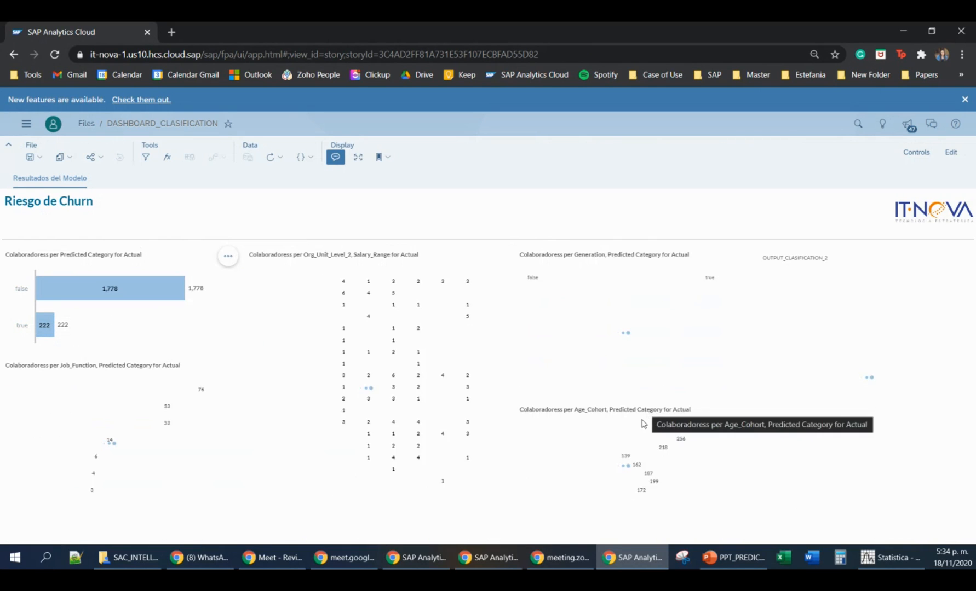
pyautogui.moveTo(577, 434)
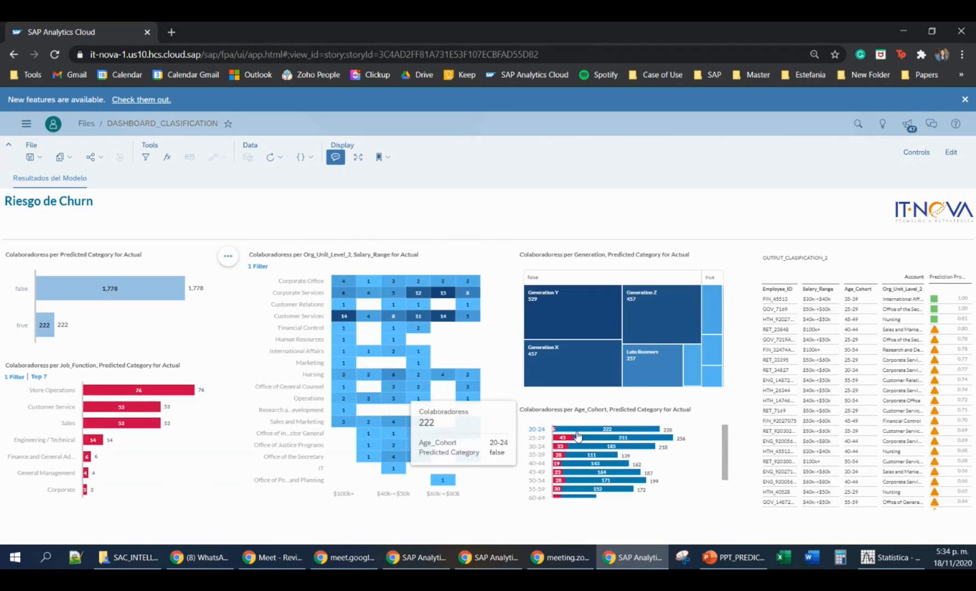
pyautogui.moveTo(561, 466)
pyautogui.scroll(-1, 614, 481)
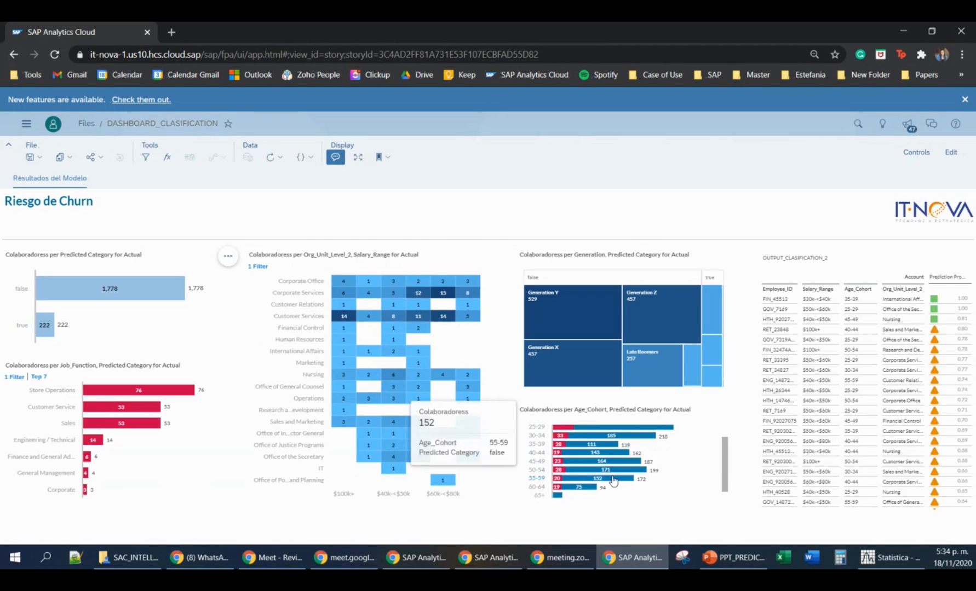
pyautogui.scroll(-2, 613, 481)
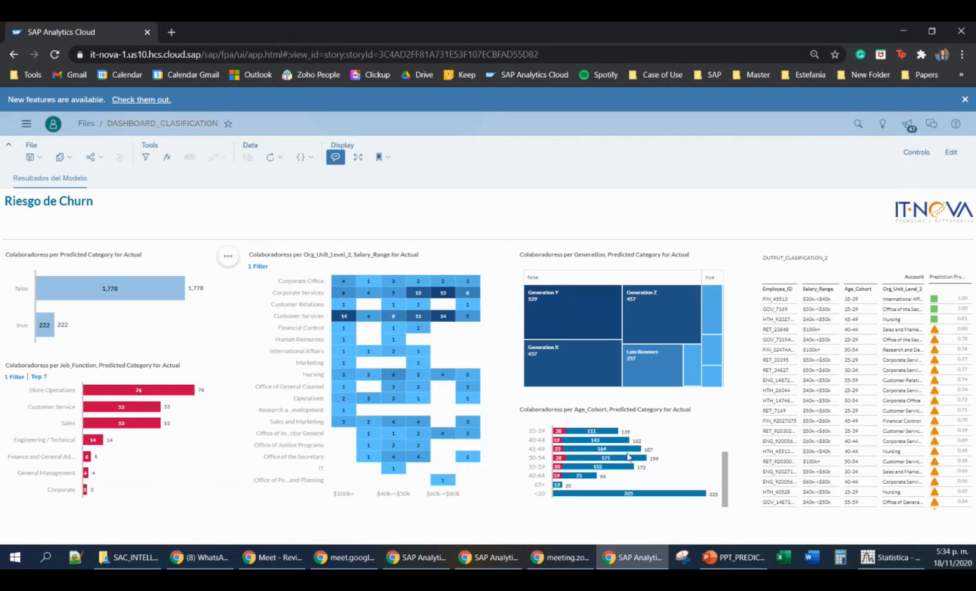
pyautogui.moveTo(624, 454)
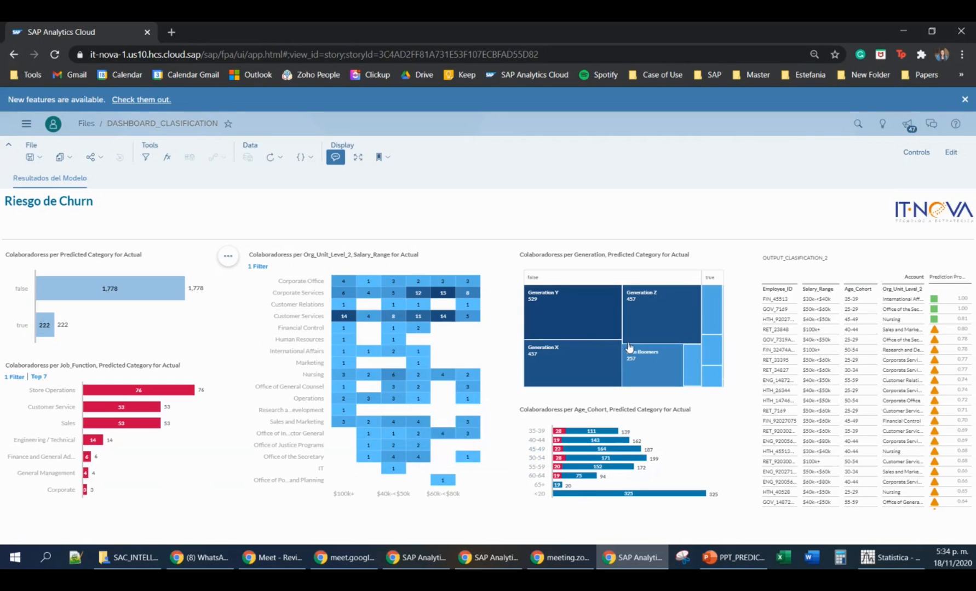
# Compare the Generation treemap with the <20 and 25-29 bars of the Age_Cohort chart.
pyautogui.moveTo(628, 346)
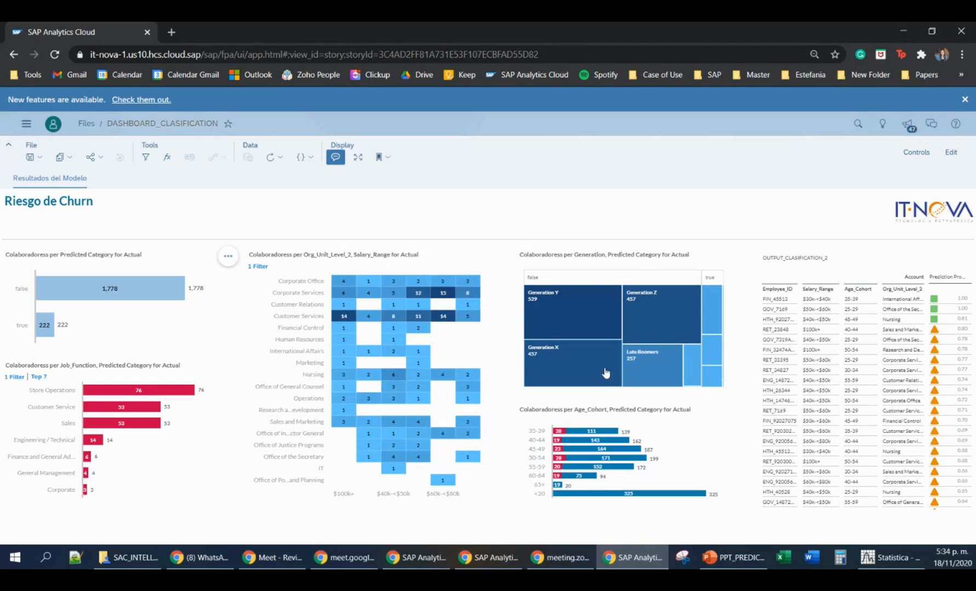
pyautogui.moveTo(673, 495)
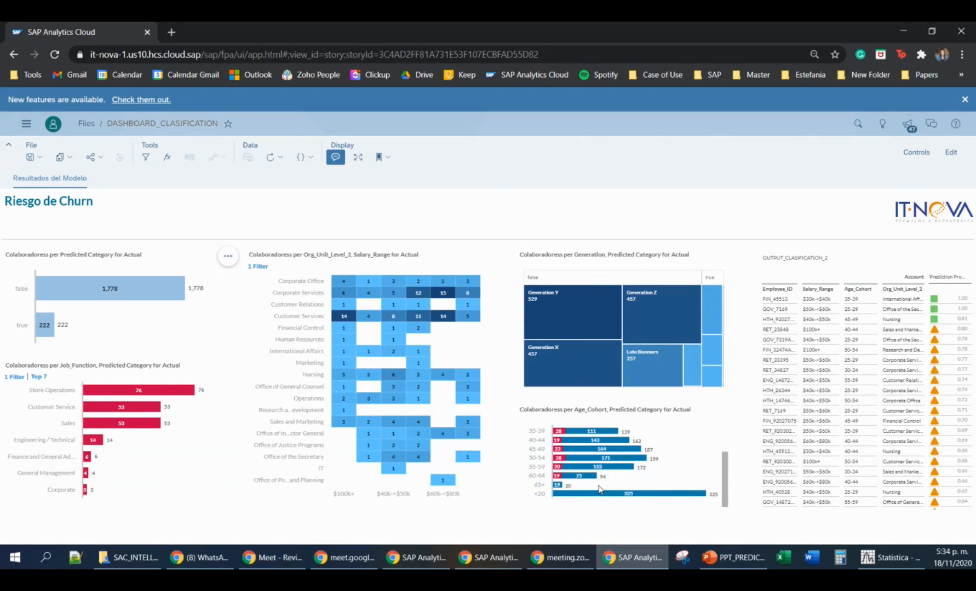
pyautogui.scroll(3, 605, 485)
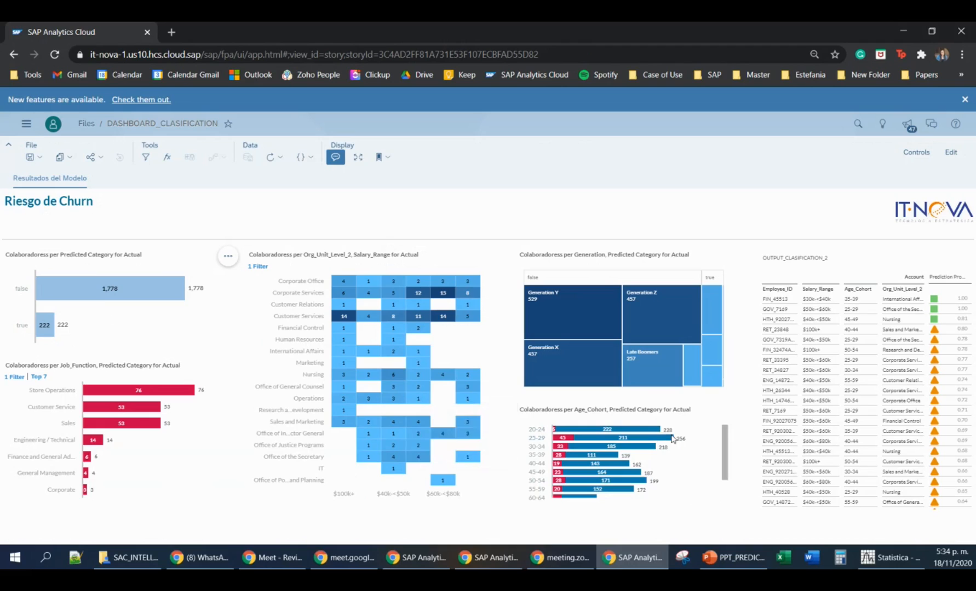
pyautogui.moveTo(605, 439)
# Review the Employee_ID, Salary_Range, Age_Cohort and Org_Unit_Level_2 values in the first row of the OUTPUT_CLASIFICATION_2 table.
pyautogui.click(814, 393)
pyautogui.click(777, 310)
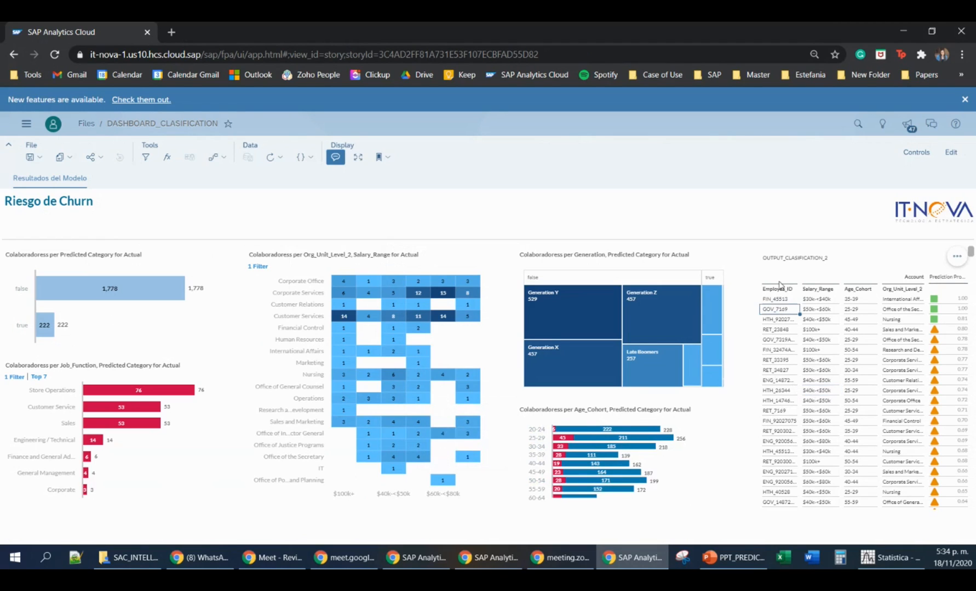
pyautogui.click(787, 300)
pyautogui.click(819, 299)
pyautogui.click(861, 302)
pyautogui.click(903, 301)
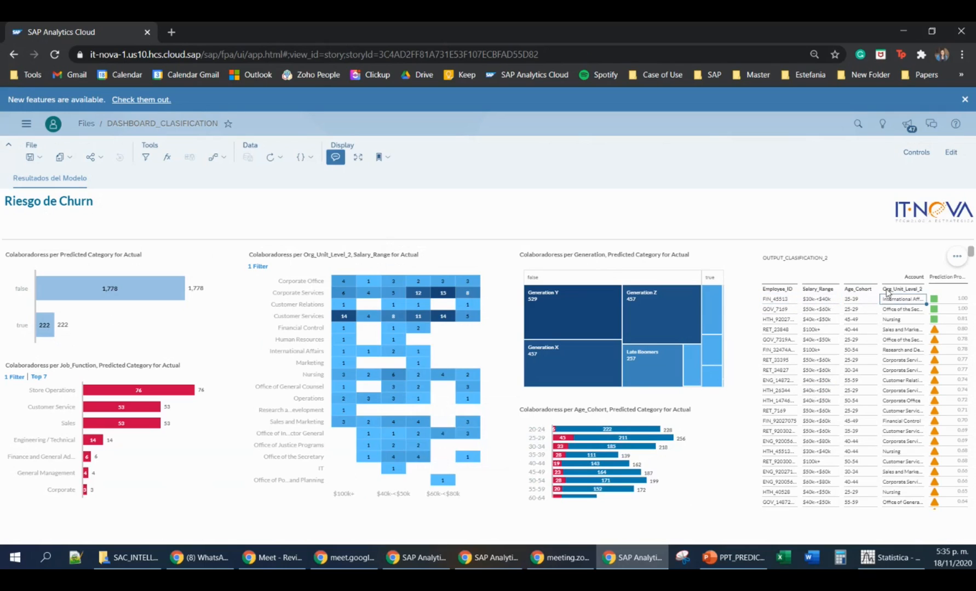
# Examine the Prediction Probability values and their threshold symbols from the first table rows down to the low-probability employees.
pyautogui.click(952, 301)
pyautogui.click(952, 309)
pyautogui.click(952, 318)
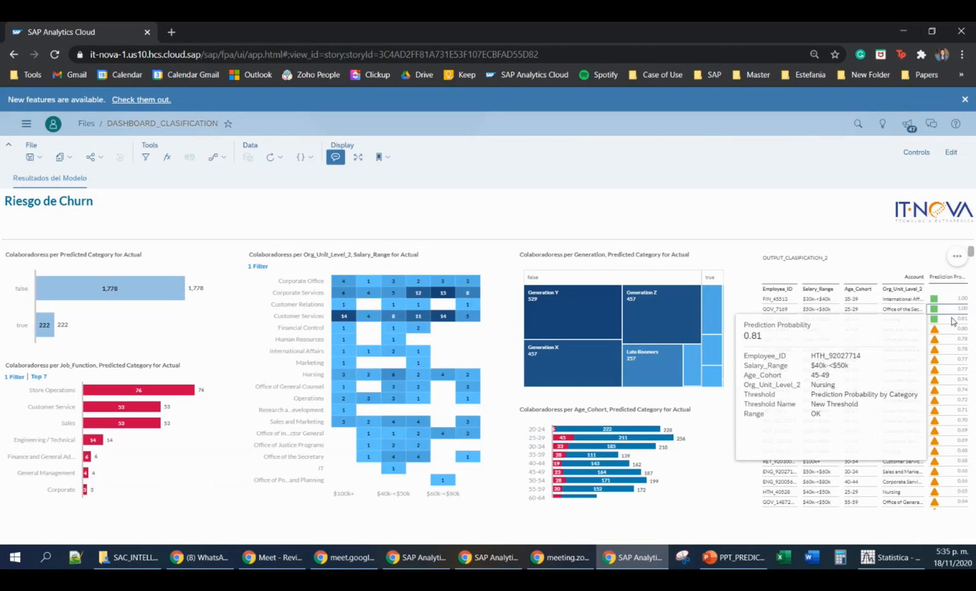
pyautogui.scroll(-1, 951, 335)
pyautogui.scroll(-6, 970, 275)
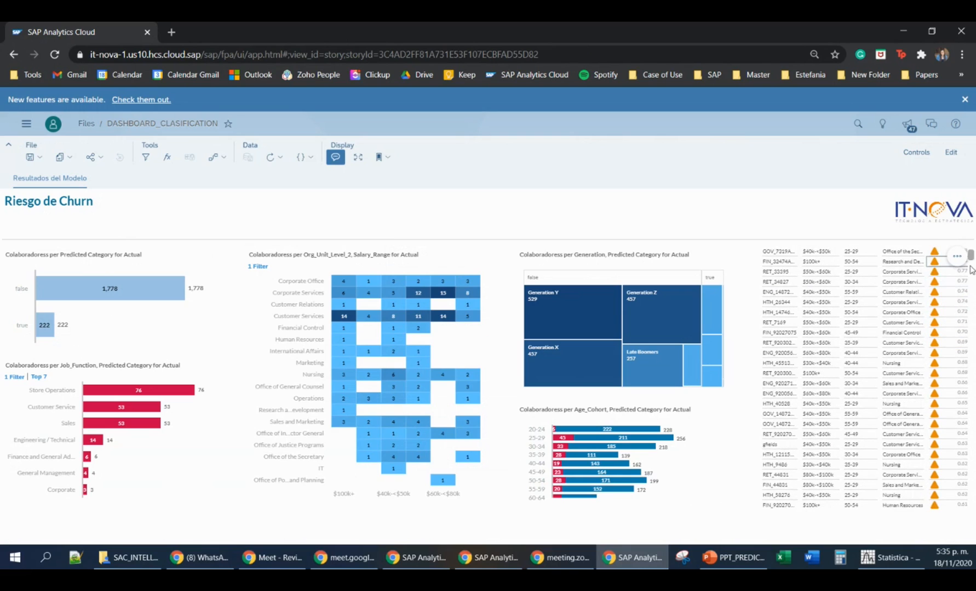
pyautogui.scroll(-10, 970, 341)
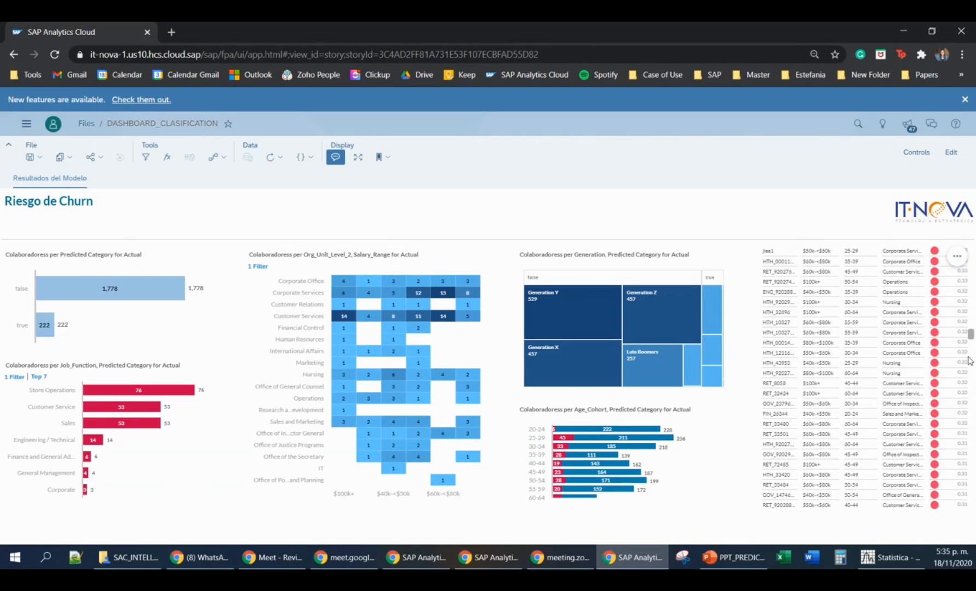
pyautogui.scroll(-10, 953, 459)
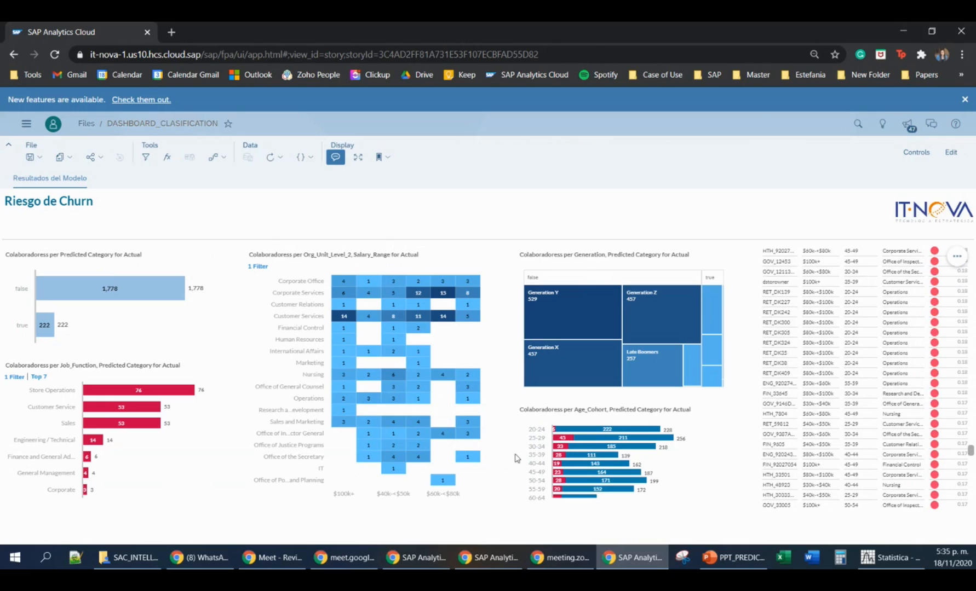
# Filter the dashboard by the Store Operations bar of the Job_Function chart.
pyautogui.click(162, 392)
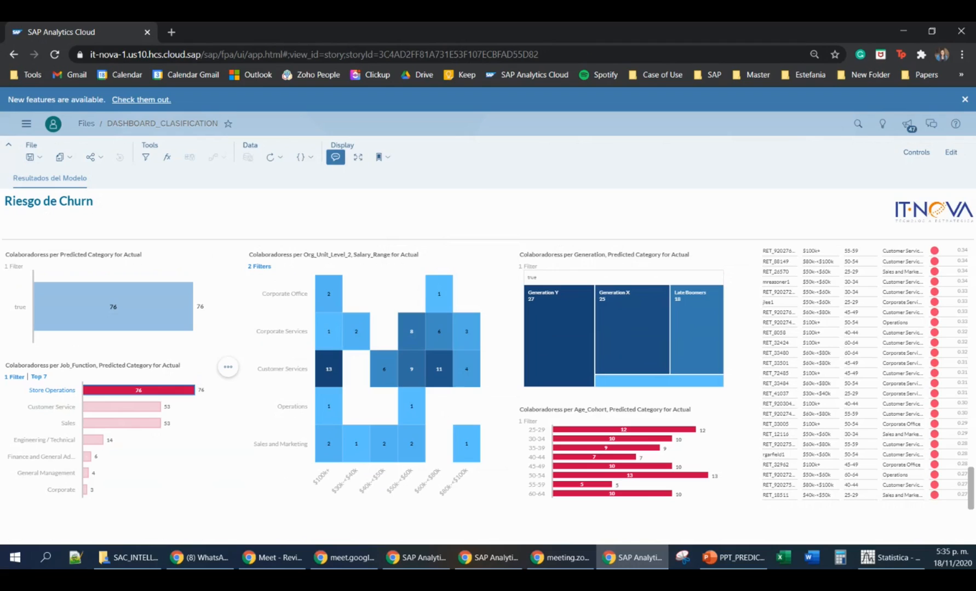
pyautogui.hotkey('alt', 'Tab')
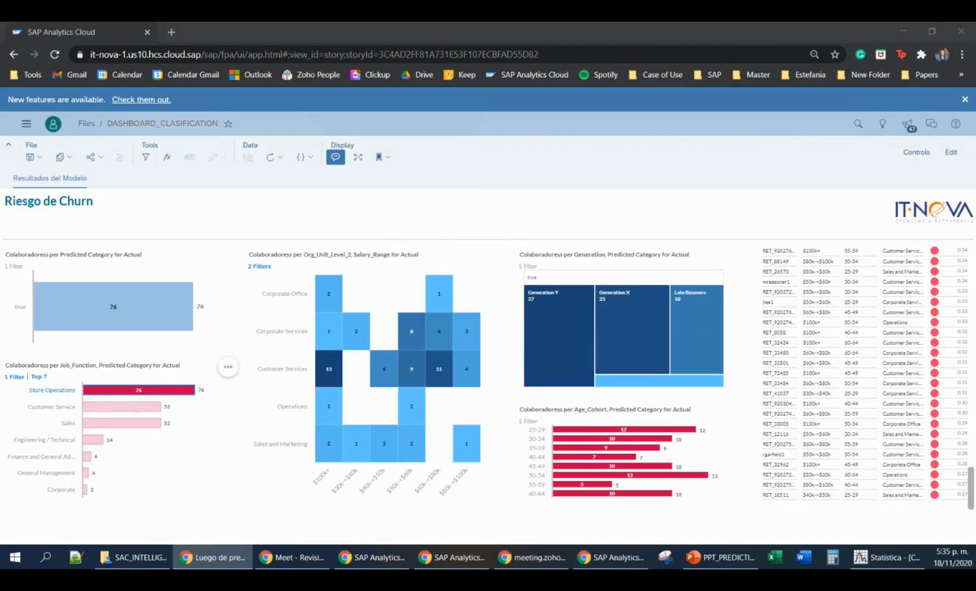
pyautogui.click(595, 564)
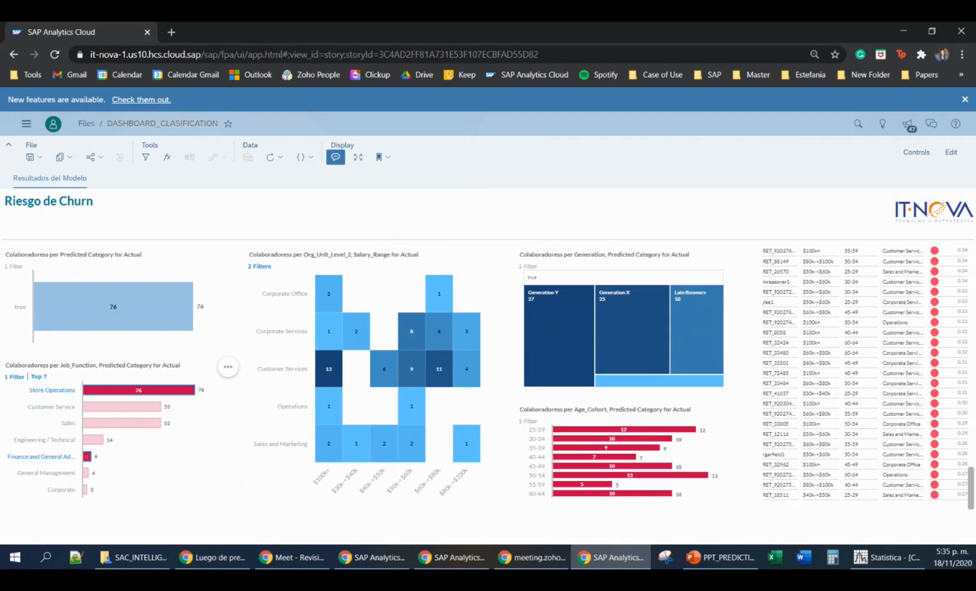
# Switch to the Zoho Meeting webinar and mute the microphone.
pyautogui.hotkey('alt', 'Tab')
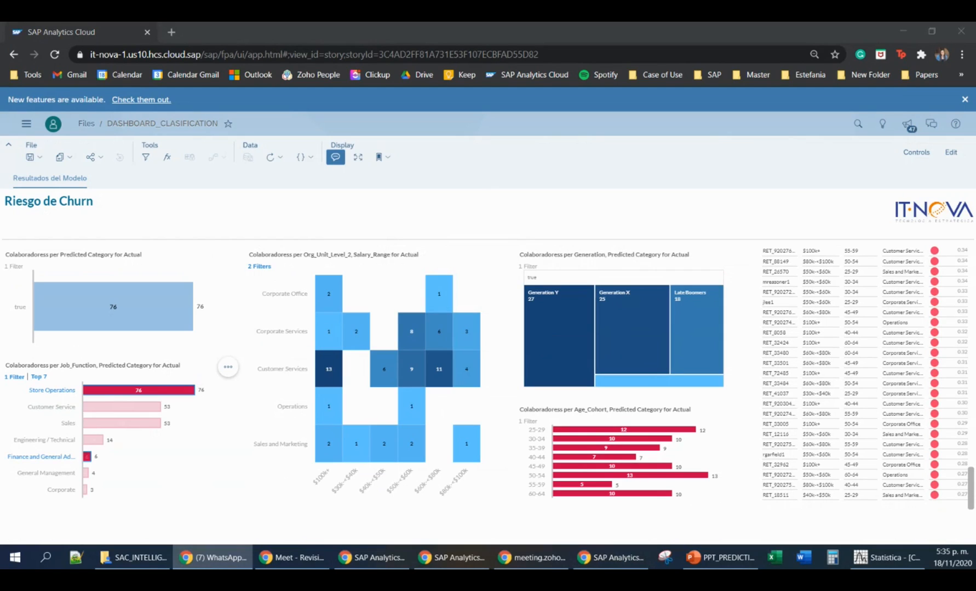
pyautogui.click(613, 559)
pyautogui.click(369, 558)
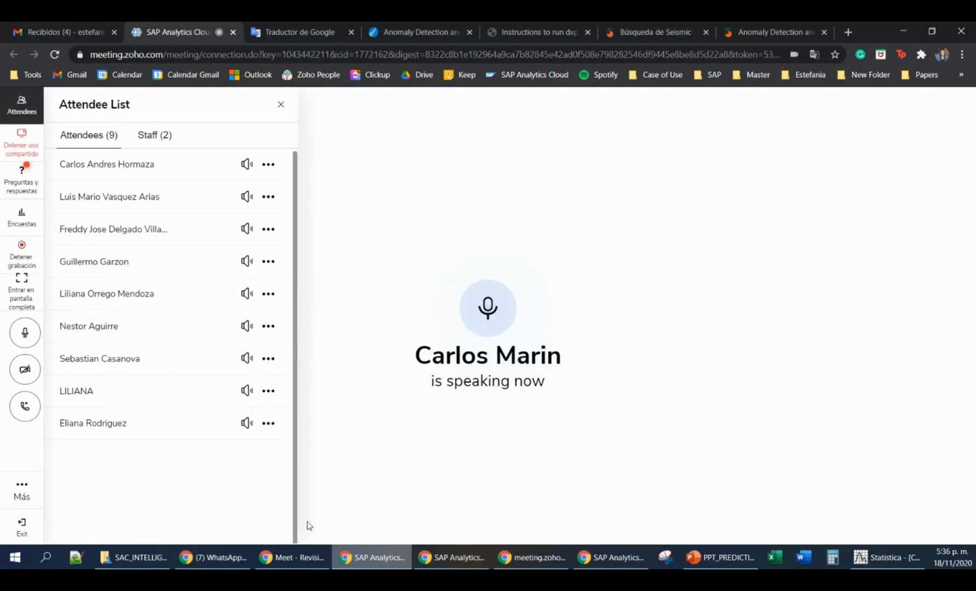
pyautogui.click(24, 335)
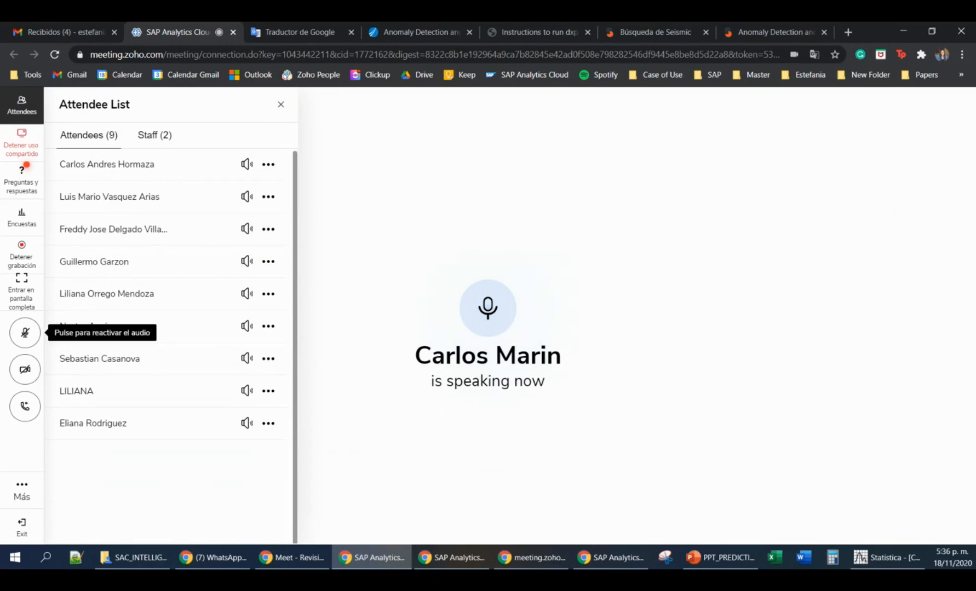
# Unmute the microphone in the webinar.
pyautogui.hotkey('alt', 'Tab')
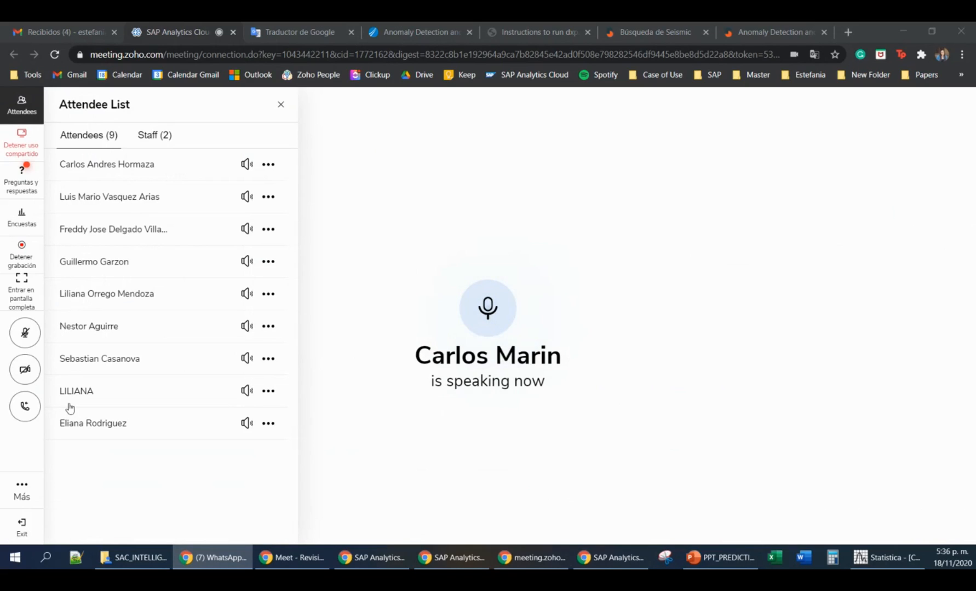
pyautogui.click(24, 333)
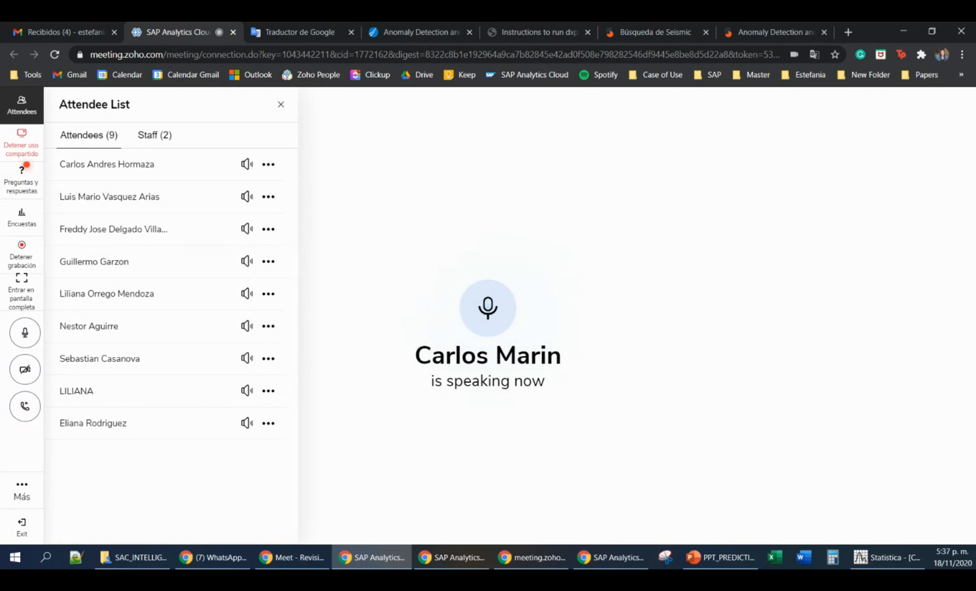
pyautogui.hotkey('alt', 'Tab')
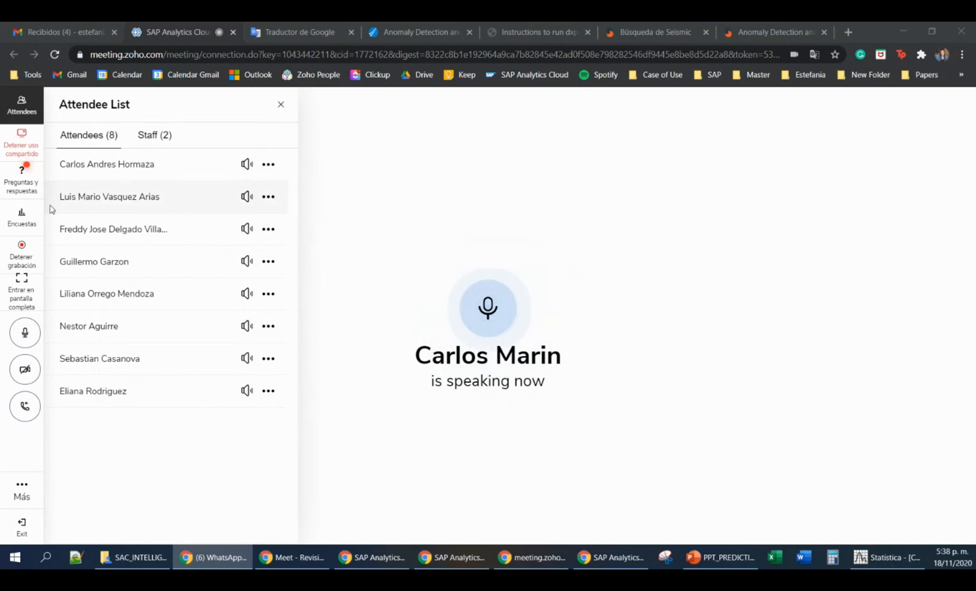
# Switch to the Gmail inbox, delete the topmost unread email about a new ticket, and return to the webinar.
pyautogui.click(60, 31)
pyautogui.click(67, 189)
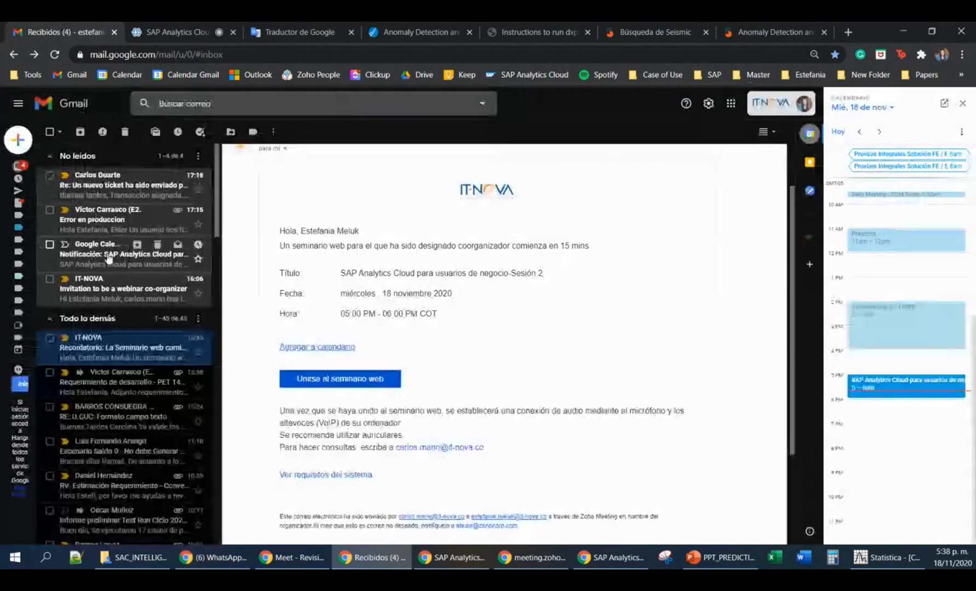
pyautogui.click(125, 132)
pyautogui.click(195, 24)
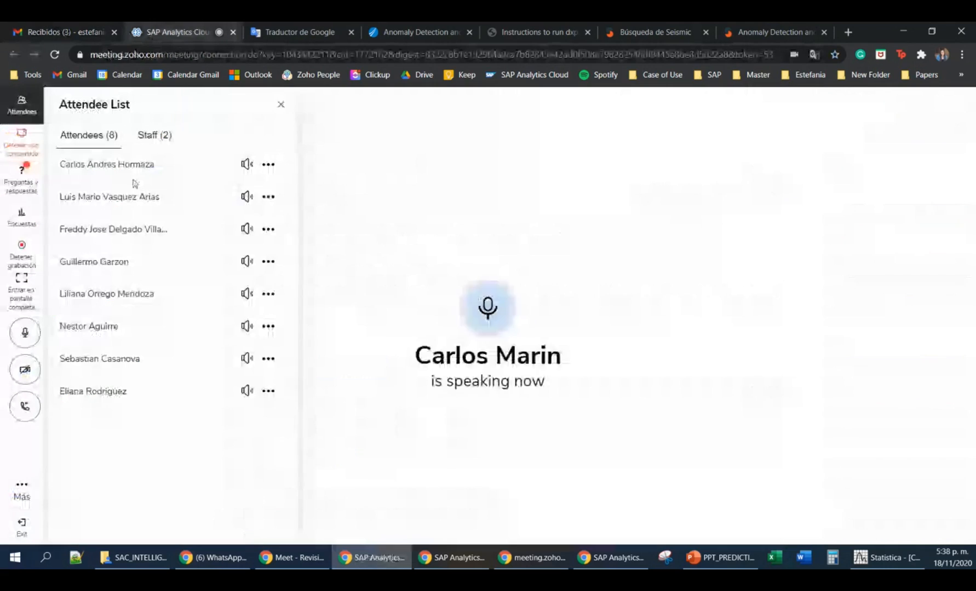